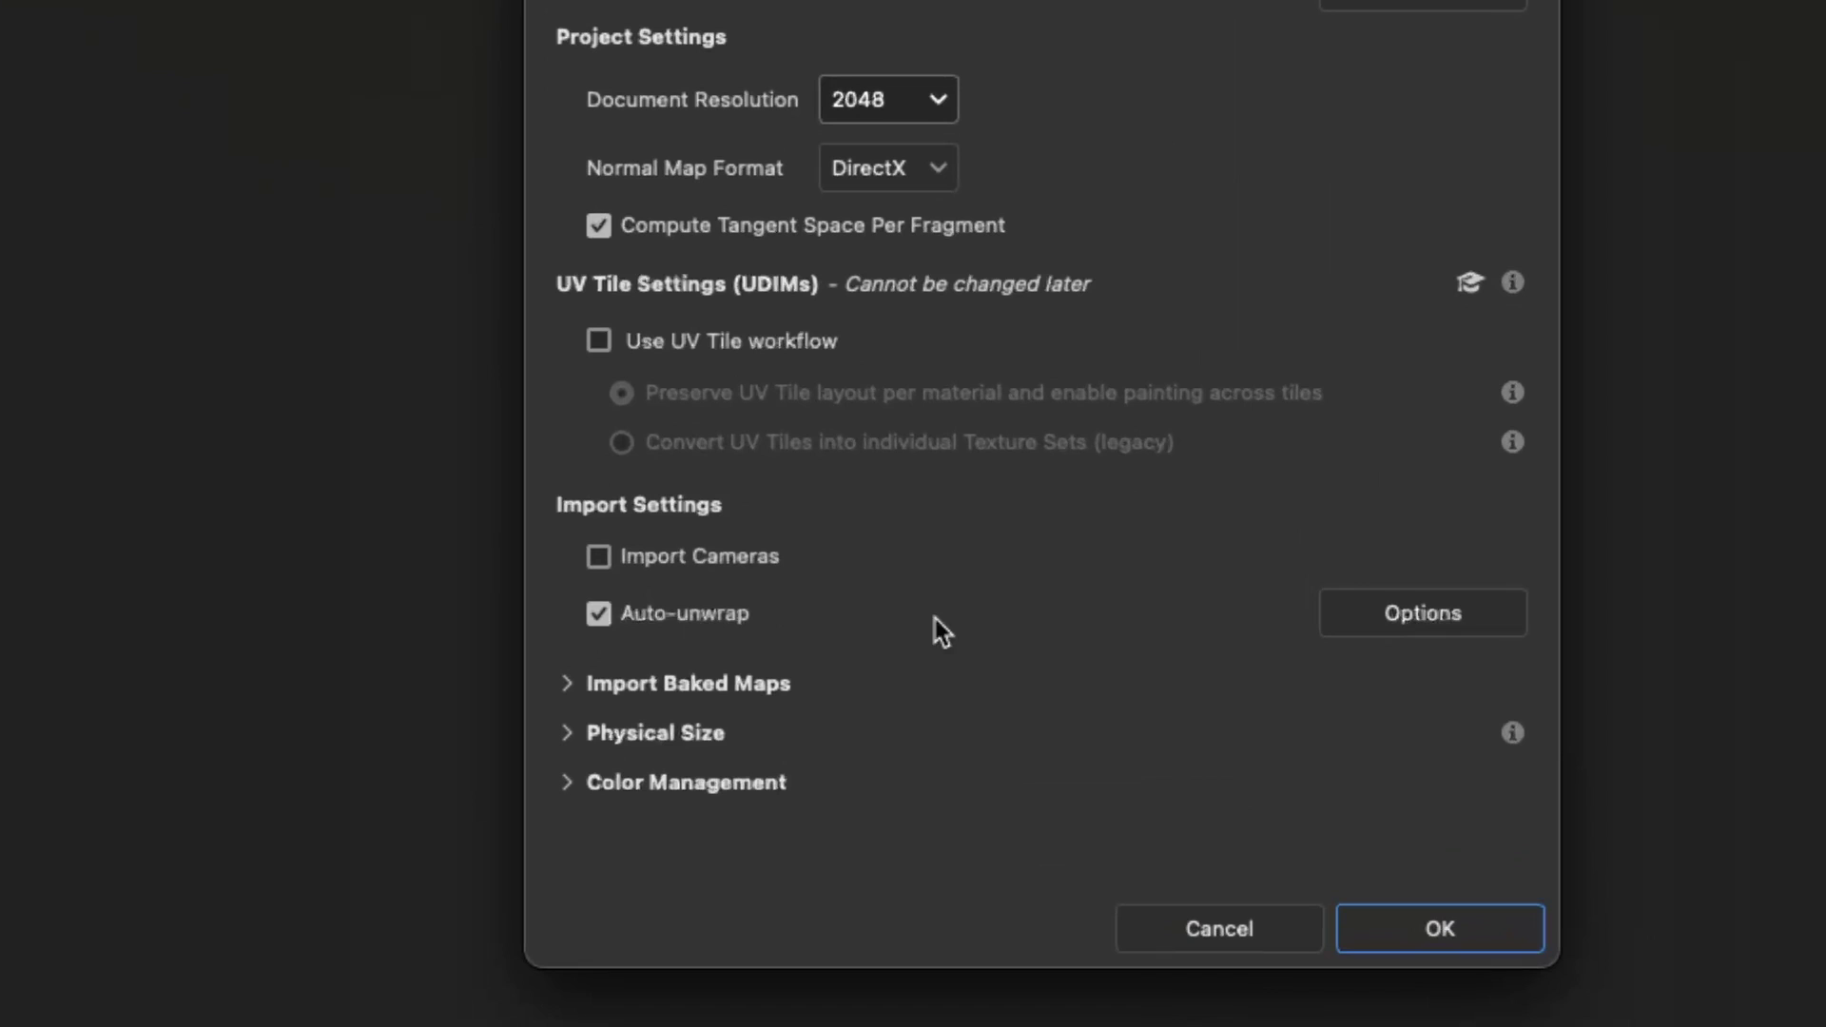
# - Set the auto-unwrap UV island orientation to Rotate freely (default) and create the 2048 project from mech_part_chassis_21.fbx
pyautogui.click(1421, 613)
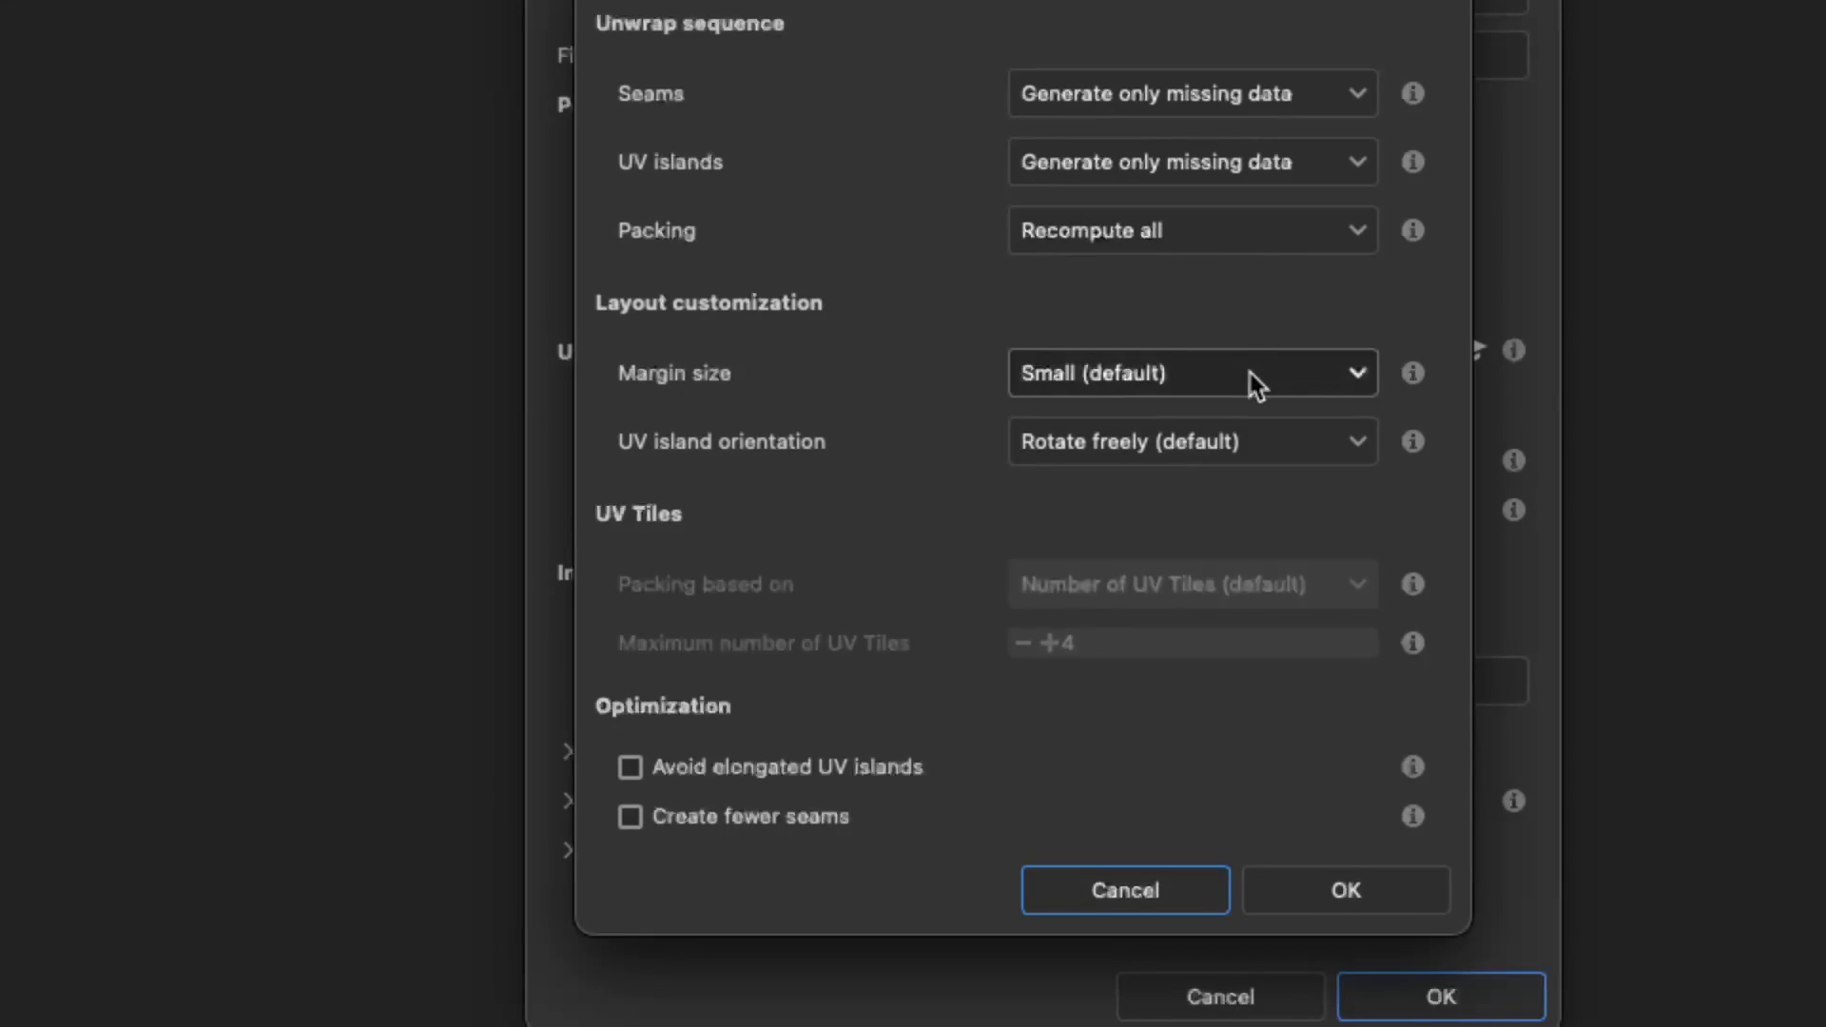
pyautogui.click(1337, 445)
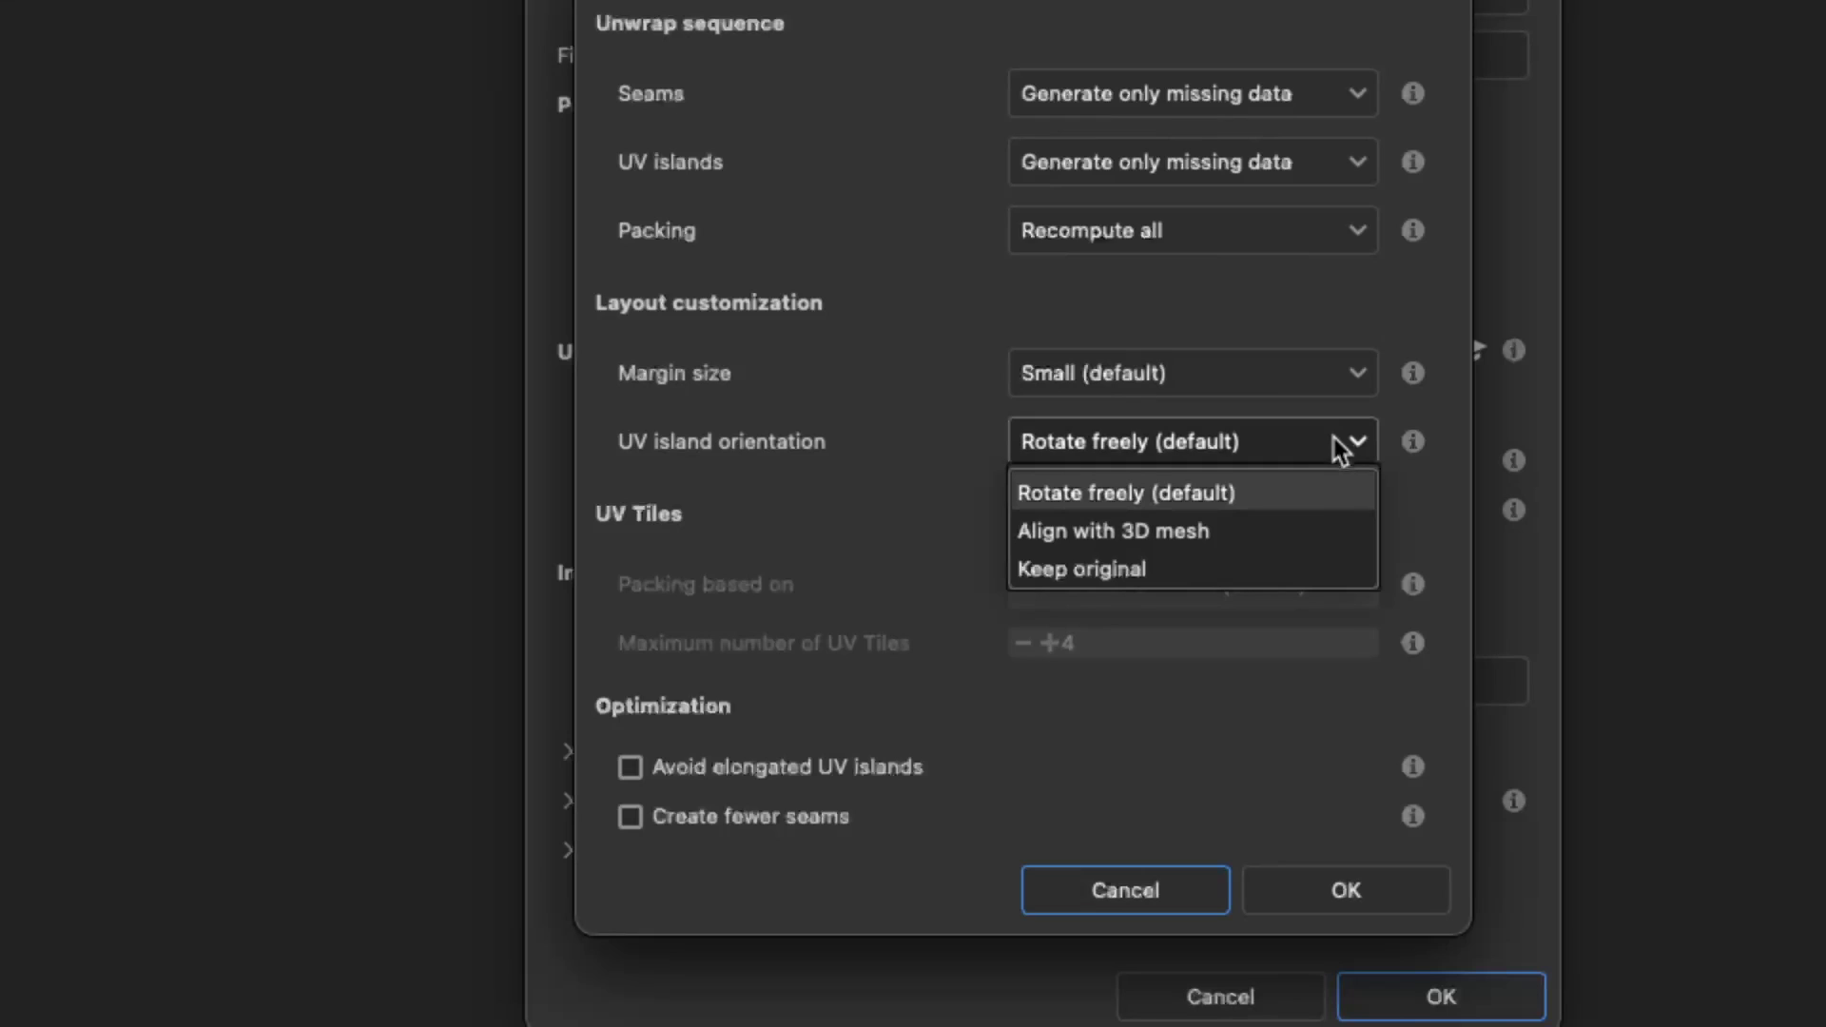
pyautogui.click(1245, 493)
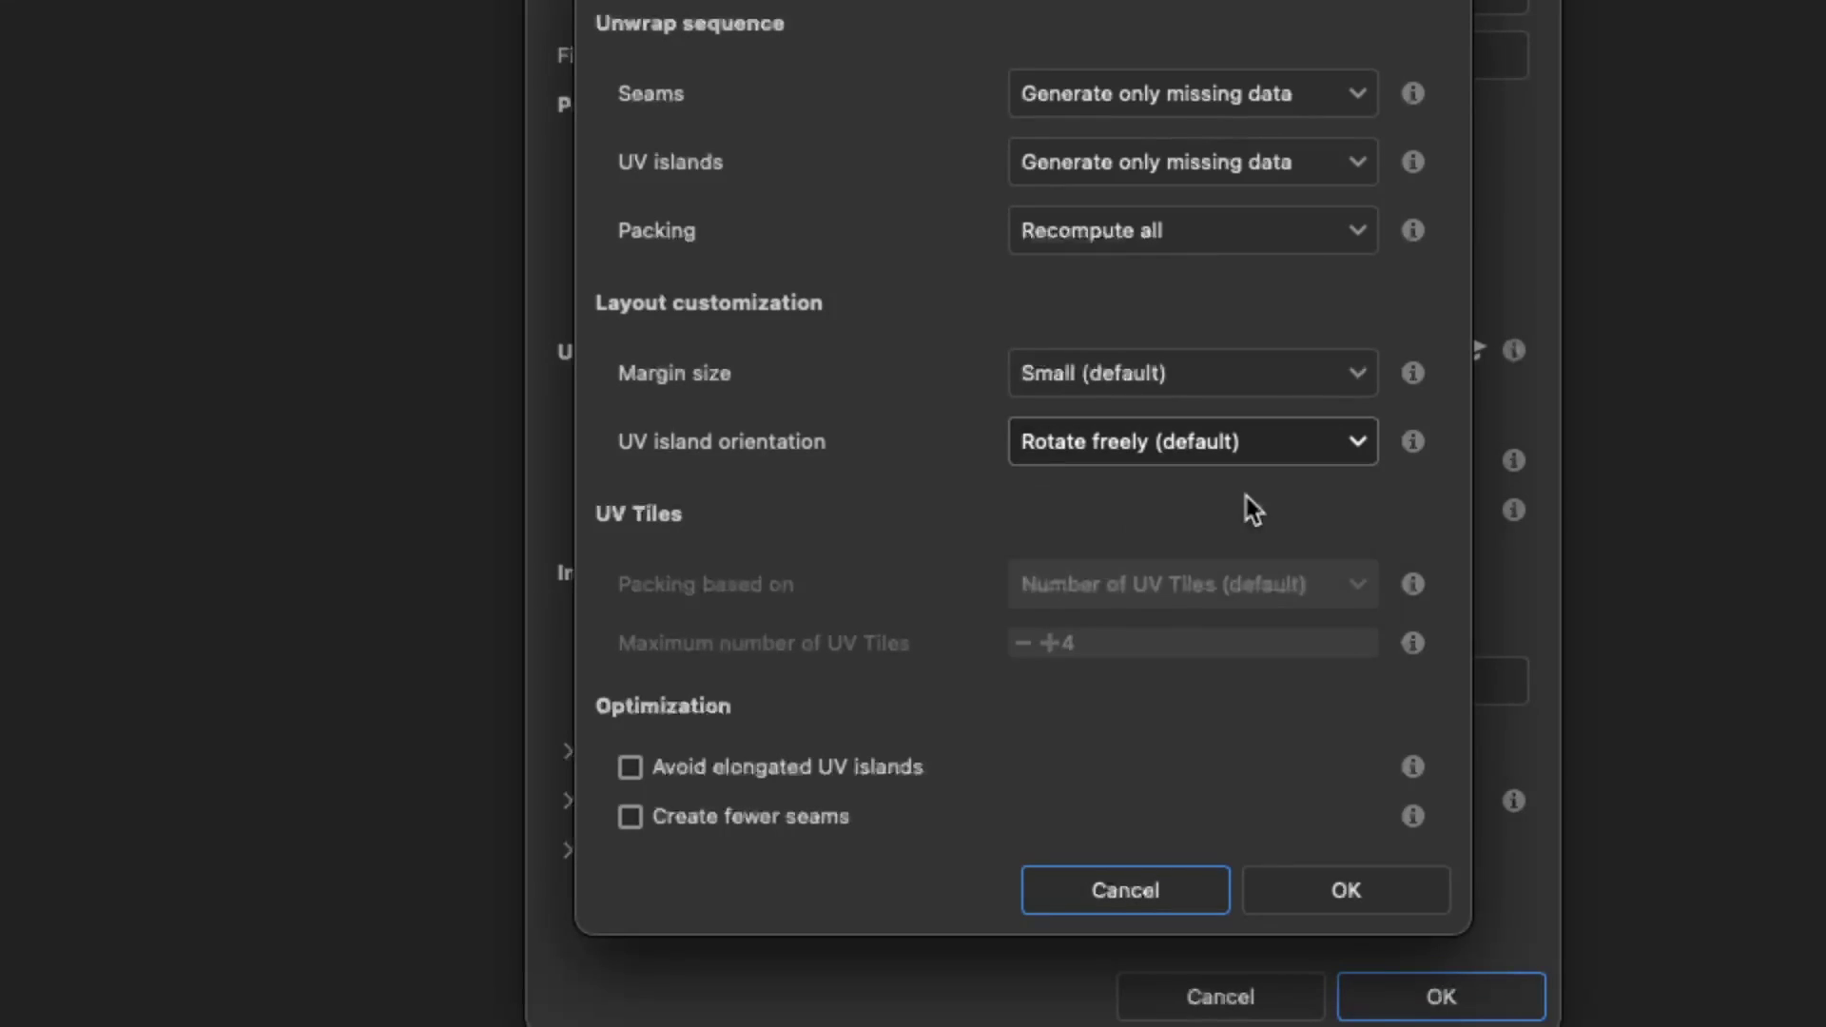
pyautogui.click(1313, 890)
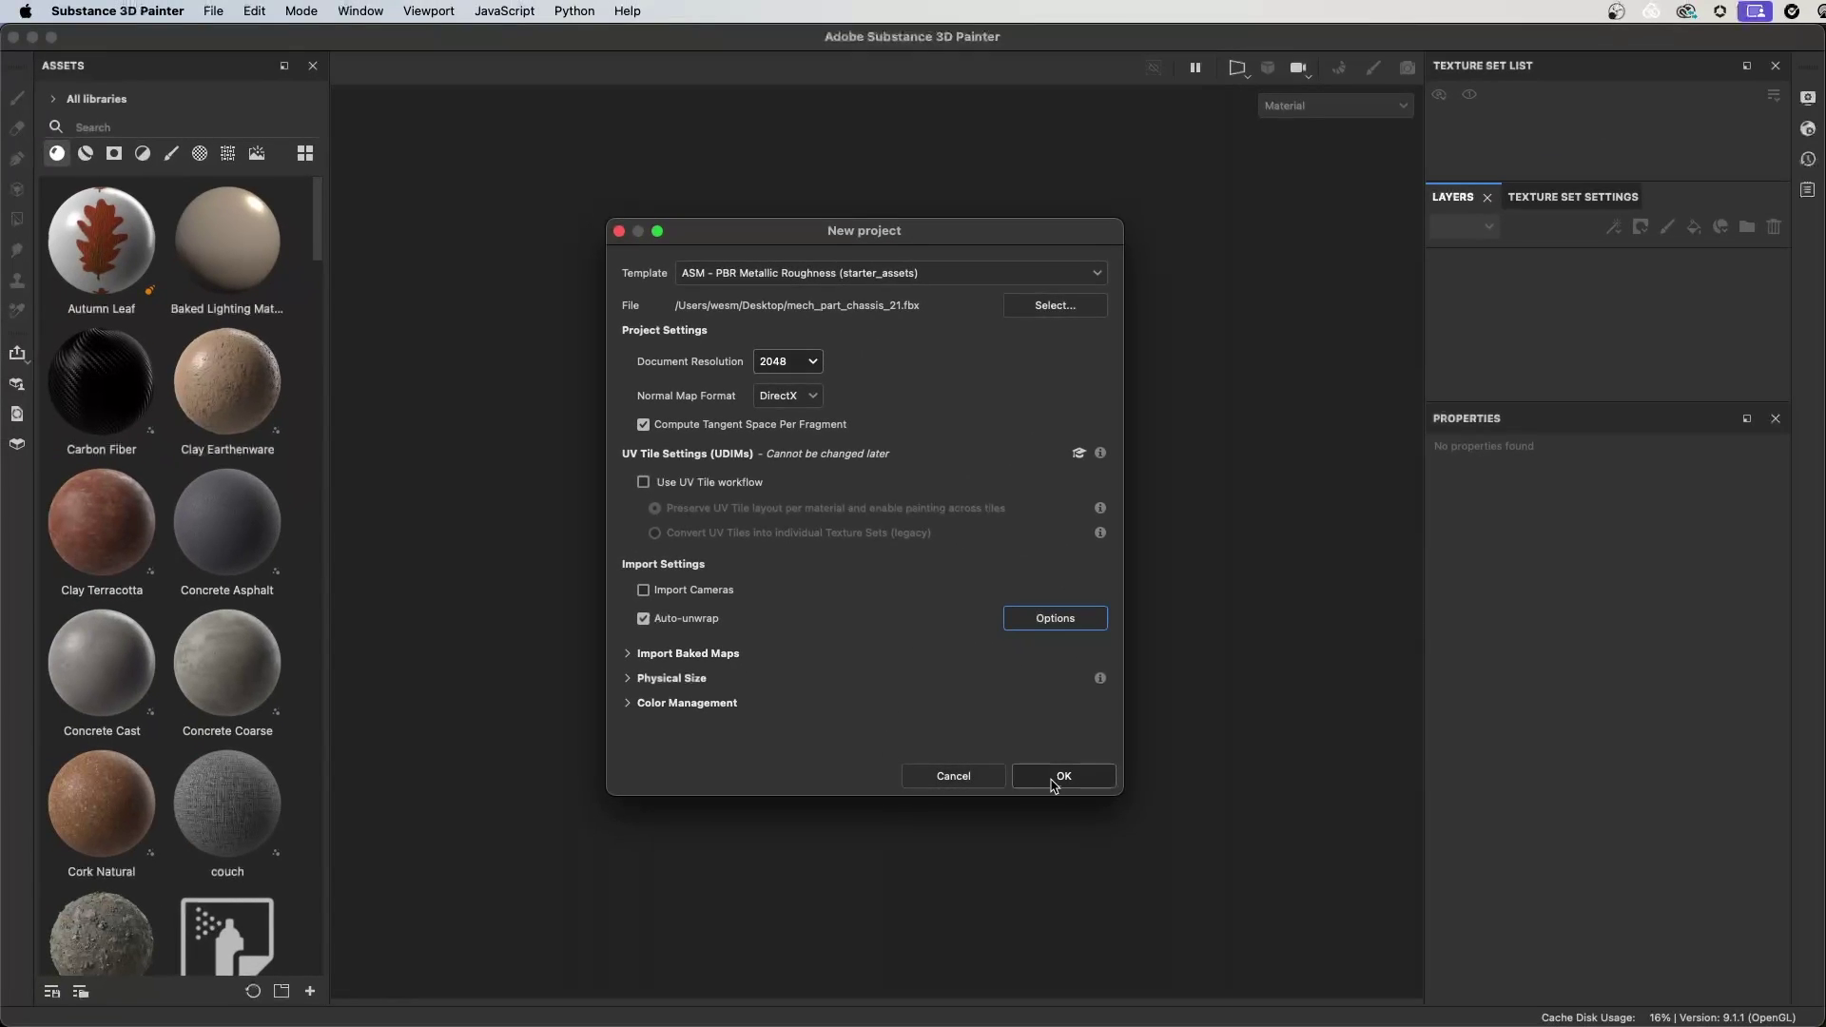
pyautogui.click(1441, 997)
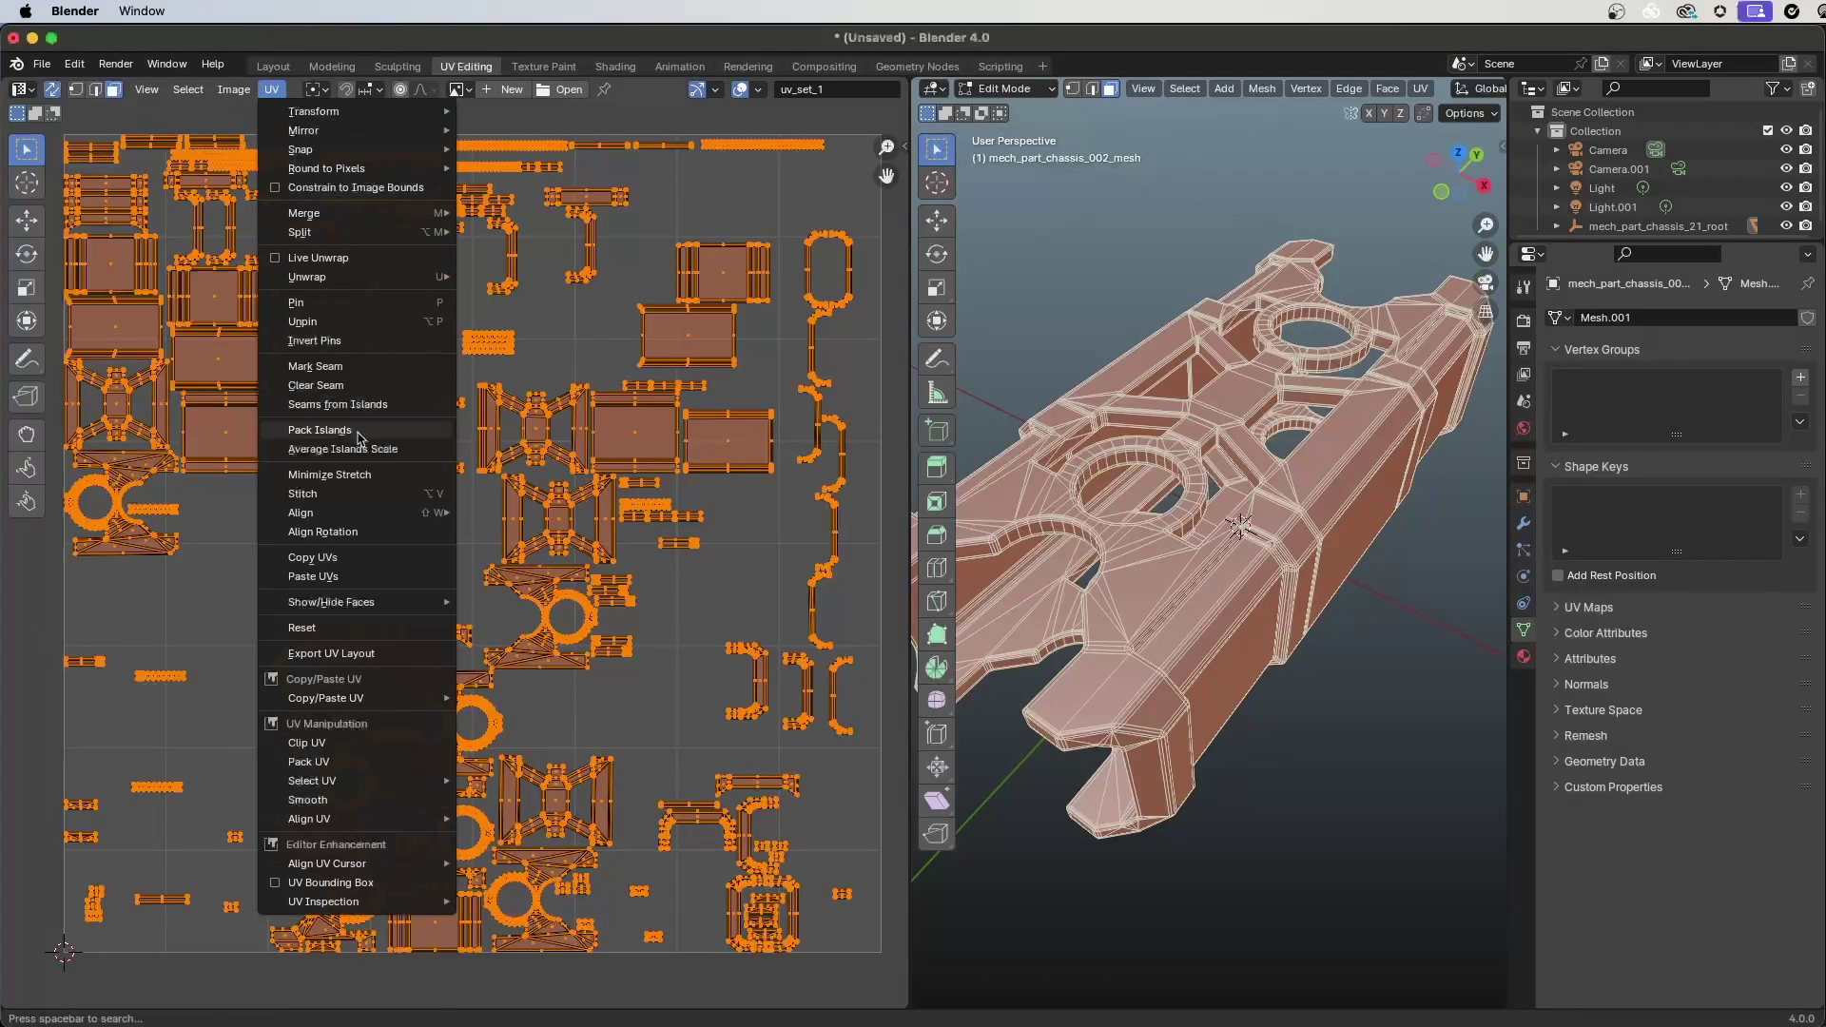
pyautogui.click(351, 420)
pyautogui.click(412, 465)
pyautogui.click(419, 475)
pyautogui.click(457, 741)
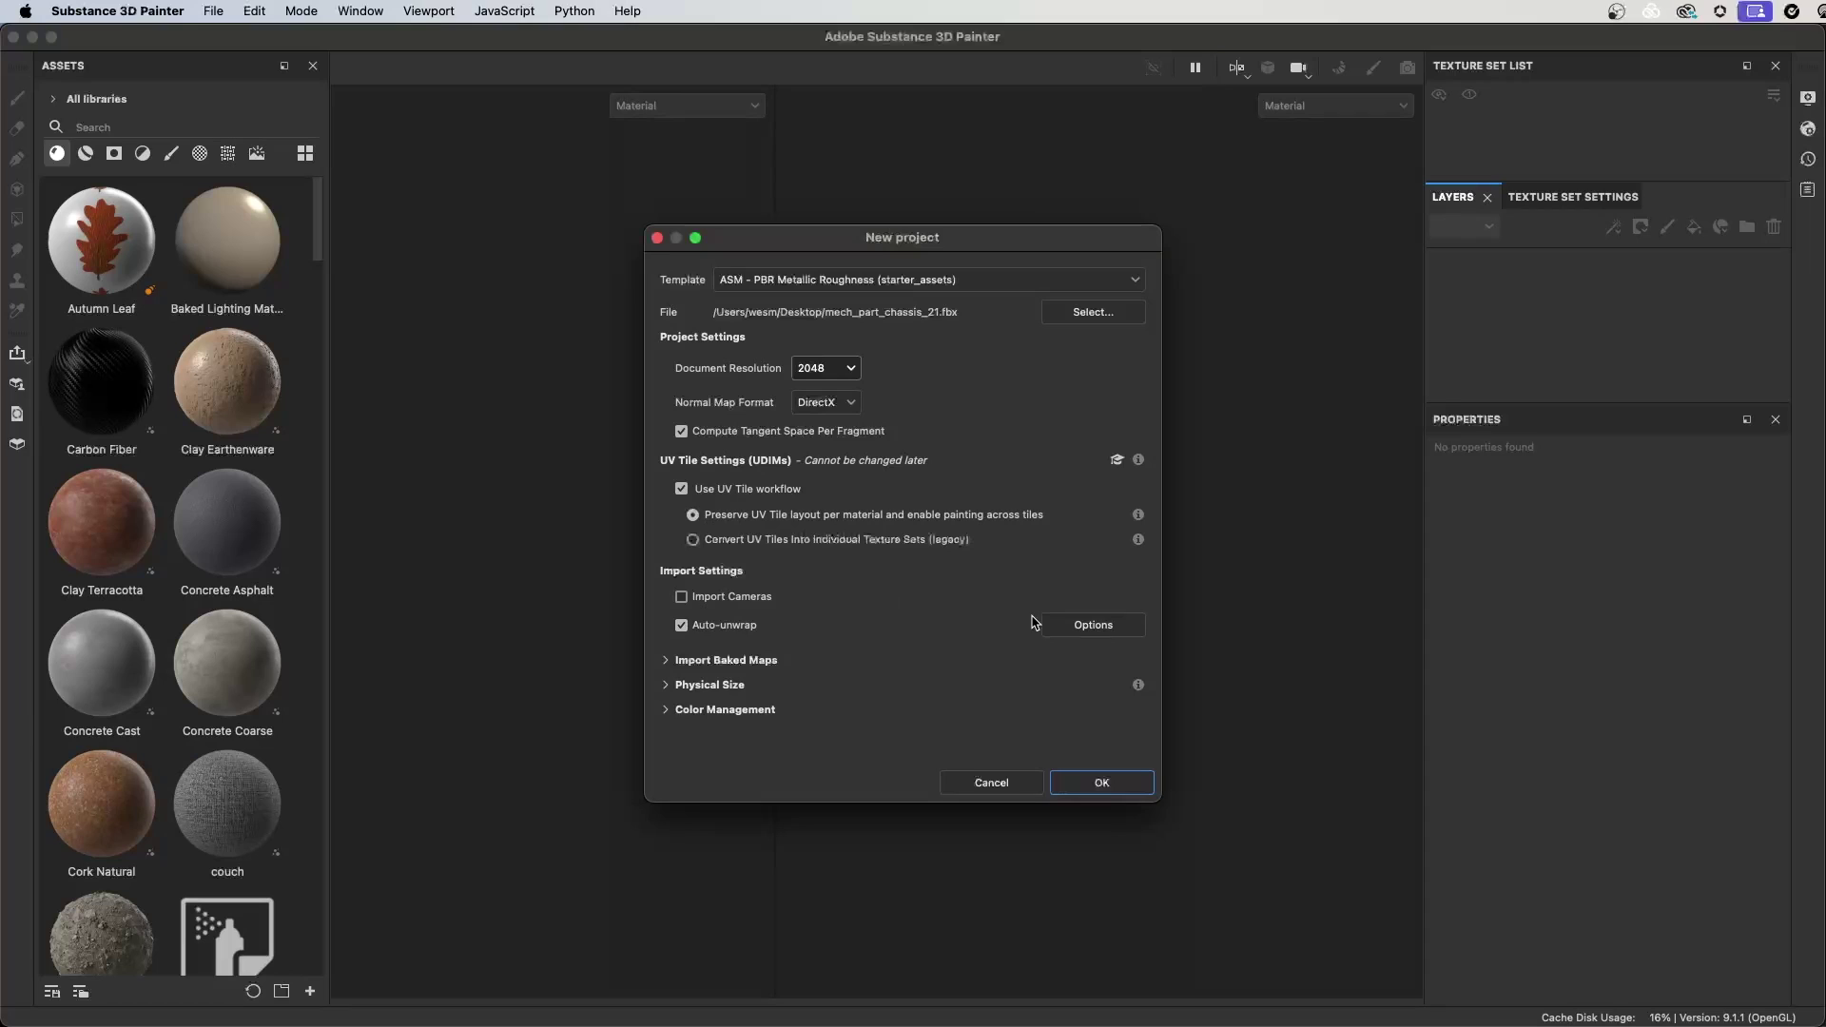
# - Create a project from mech_part_chassis_21.fbx using the UV Tile workflow, auto-unwrapped with a maximum of 4 UV tiles
pyautogui.click(1075, 625)
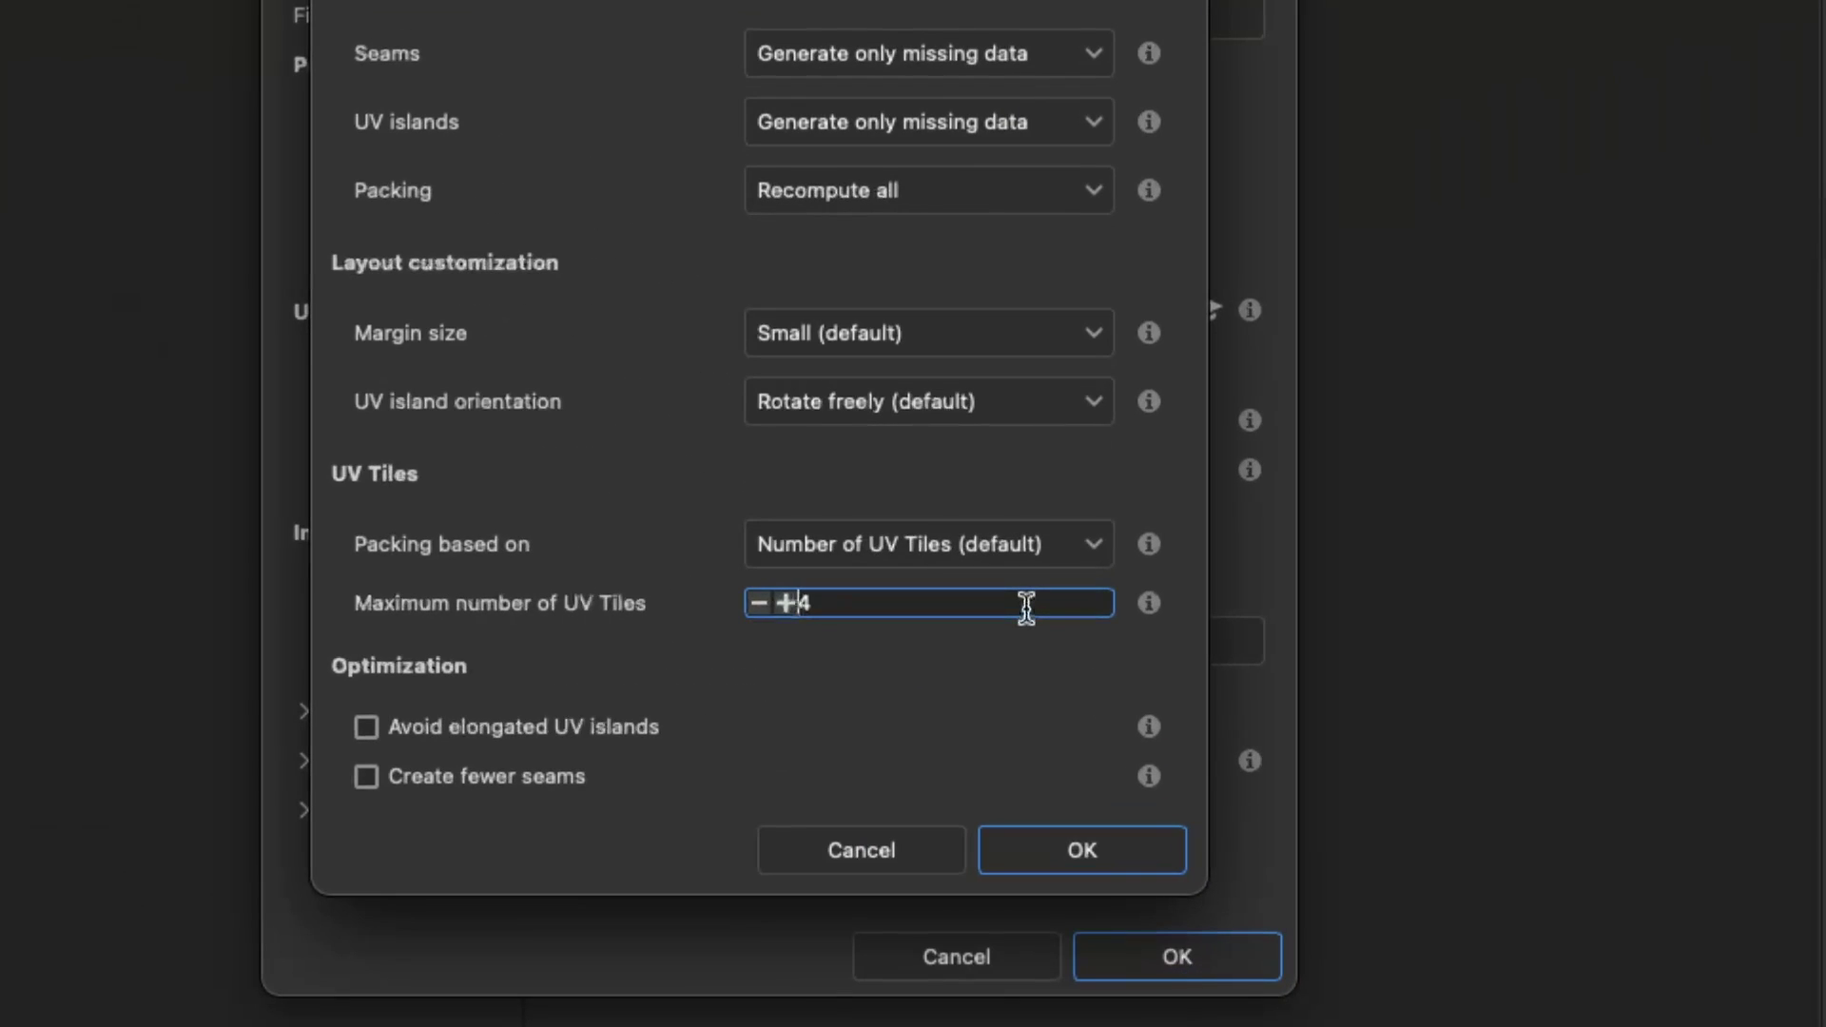
pyautogui.click(1084, 847)
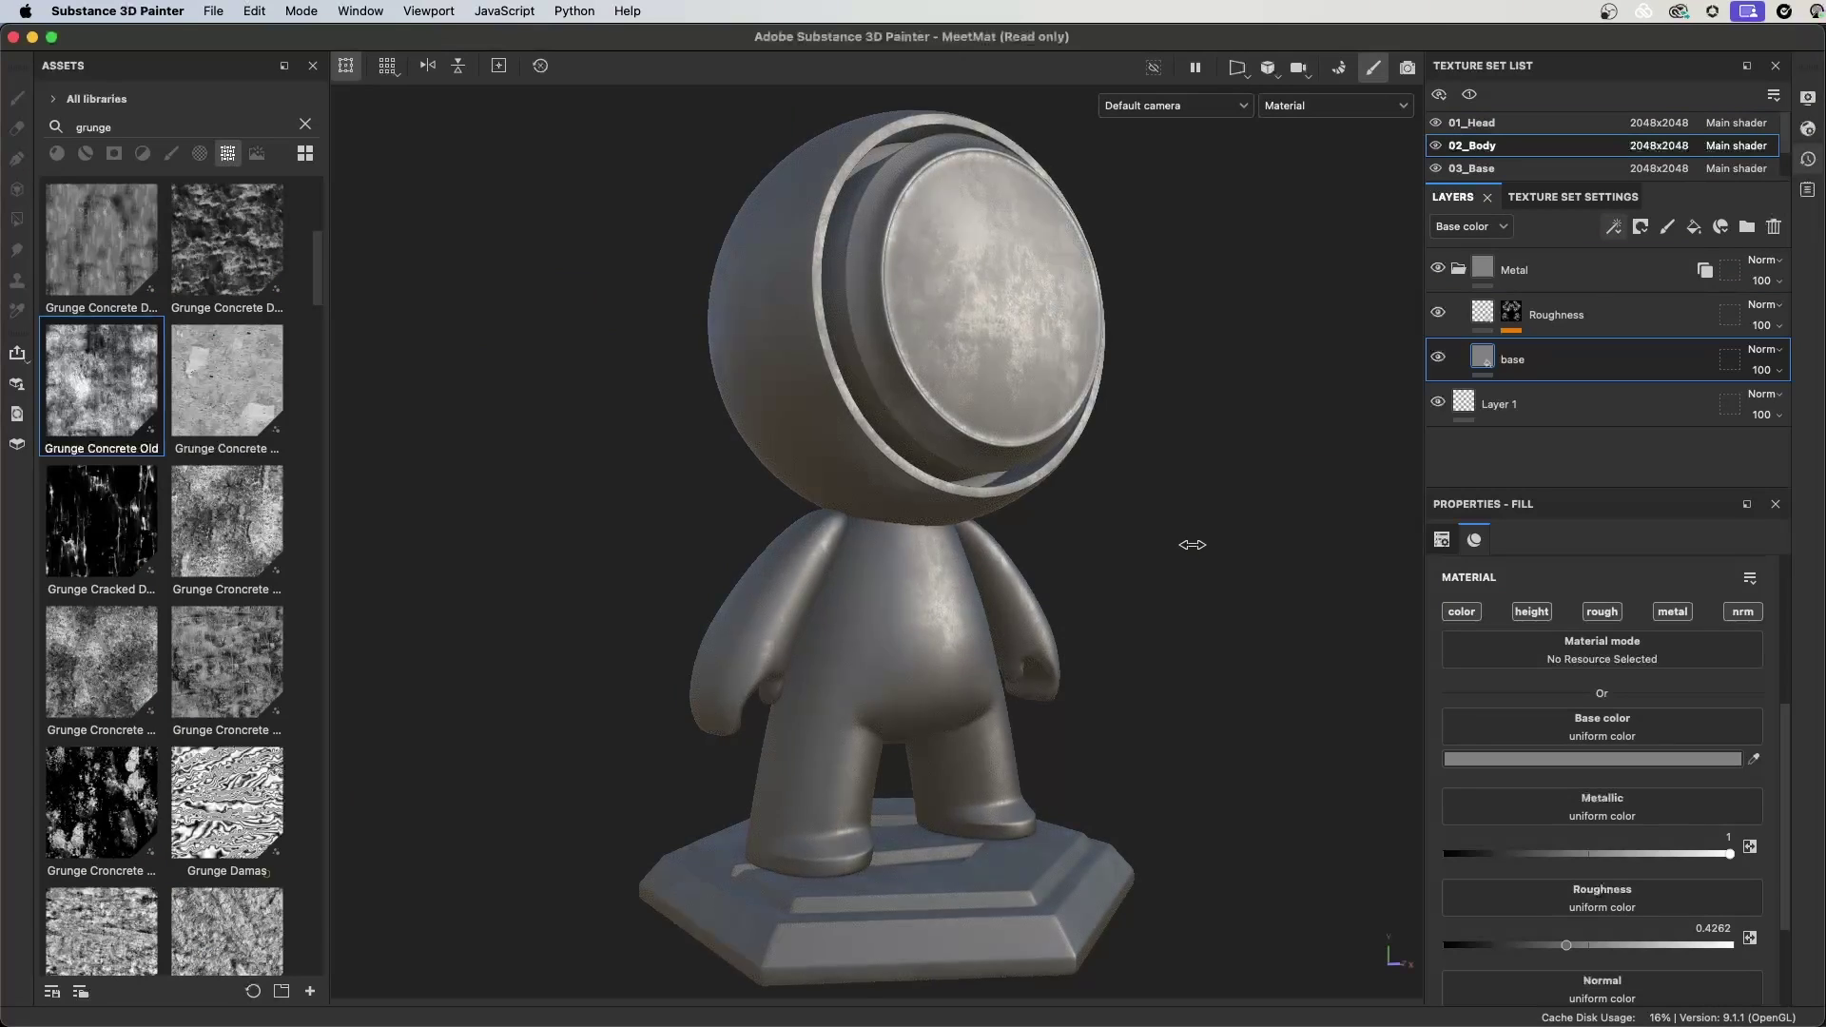
pyautogui.moveTo(1182, 530)
pyautogui.keyDown('shift'); pyautogui.mouseDown(button='right')
pyautogui.moveTo(1207, 539)
pyautogui.moveTo(1154, 553)
pyautogui.moveTo(1186, 546)
pyautogui.mouseUp(button='right'); pyautogui.keyUp('shift')
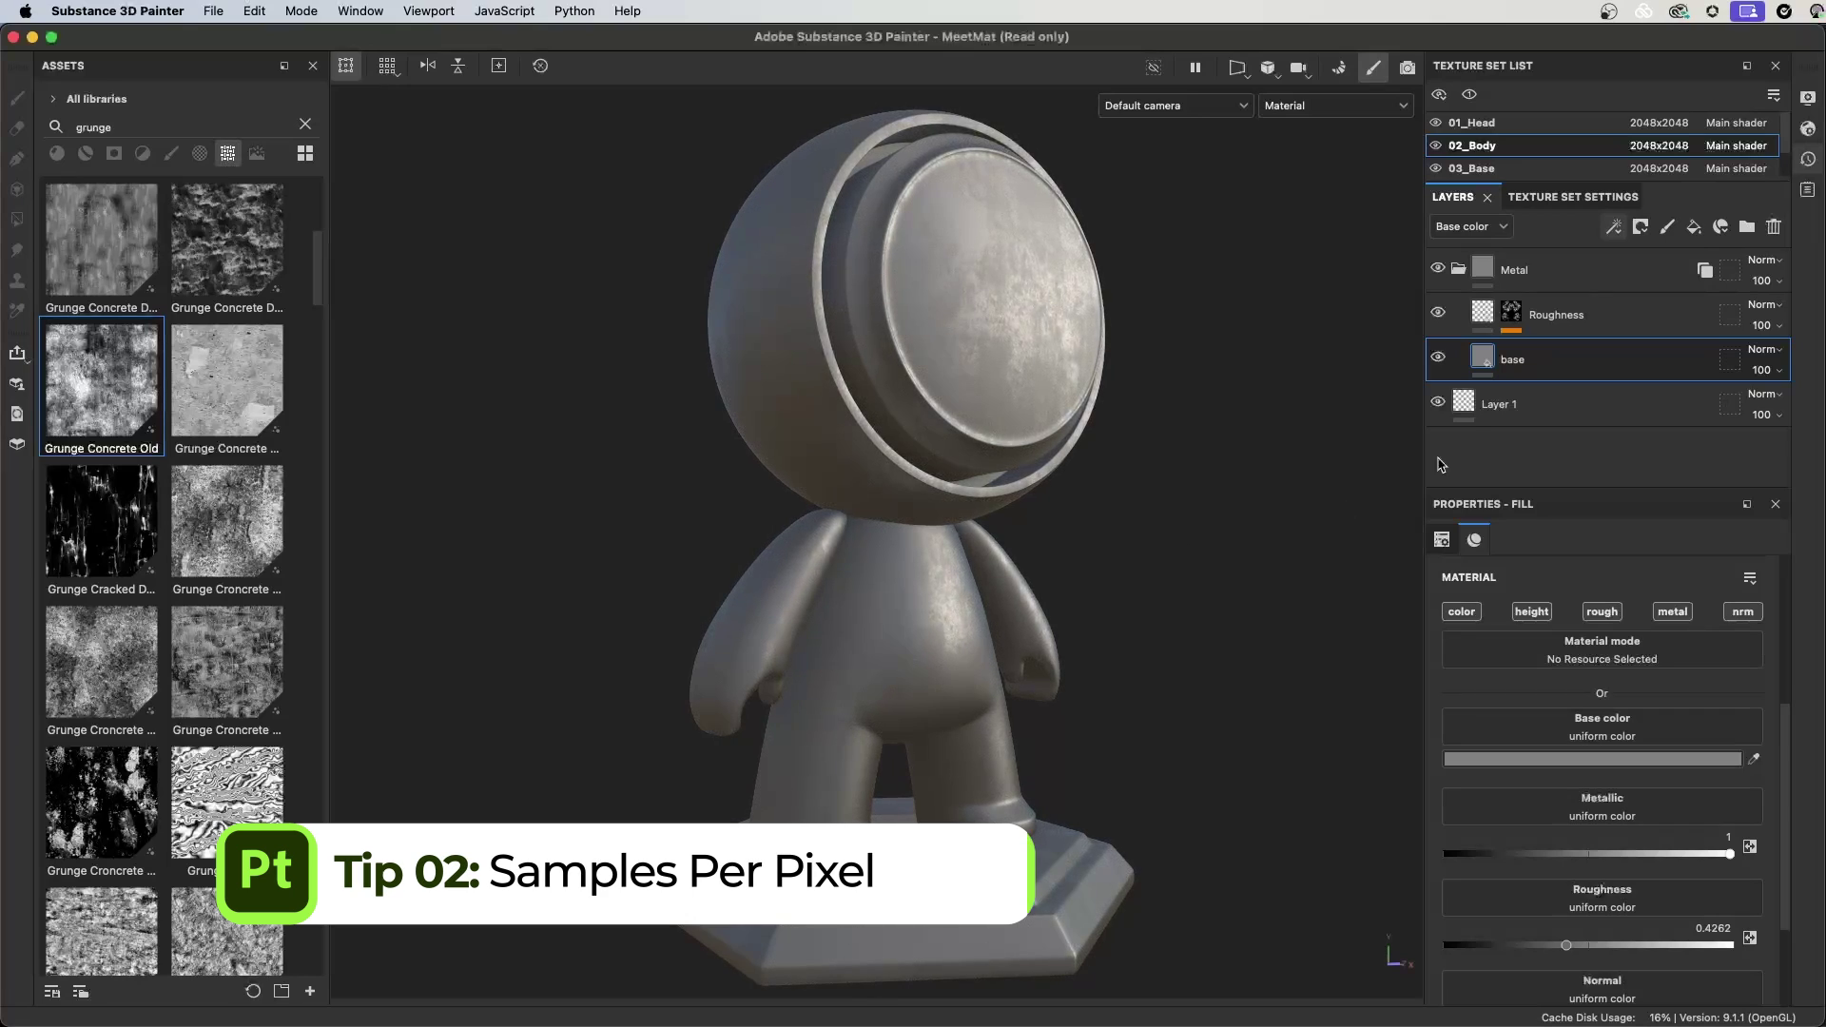
# - Set the main shader's Specular quality to Very high (128 spp) and close the shader settings
pyautogui.click(1808, 128)
pyautogui.moveTo(1678, 342)
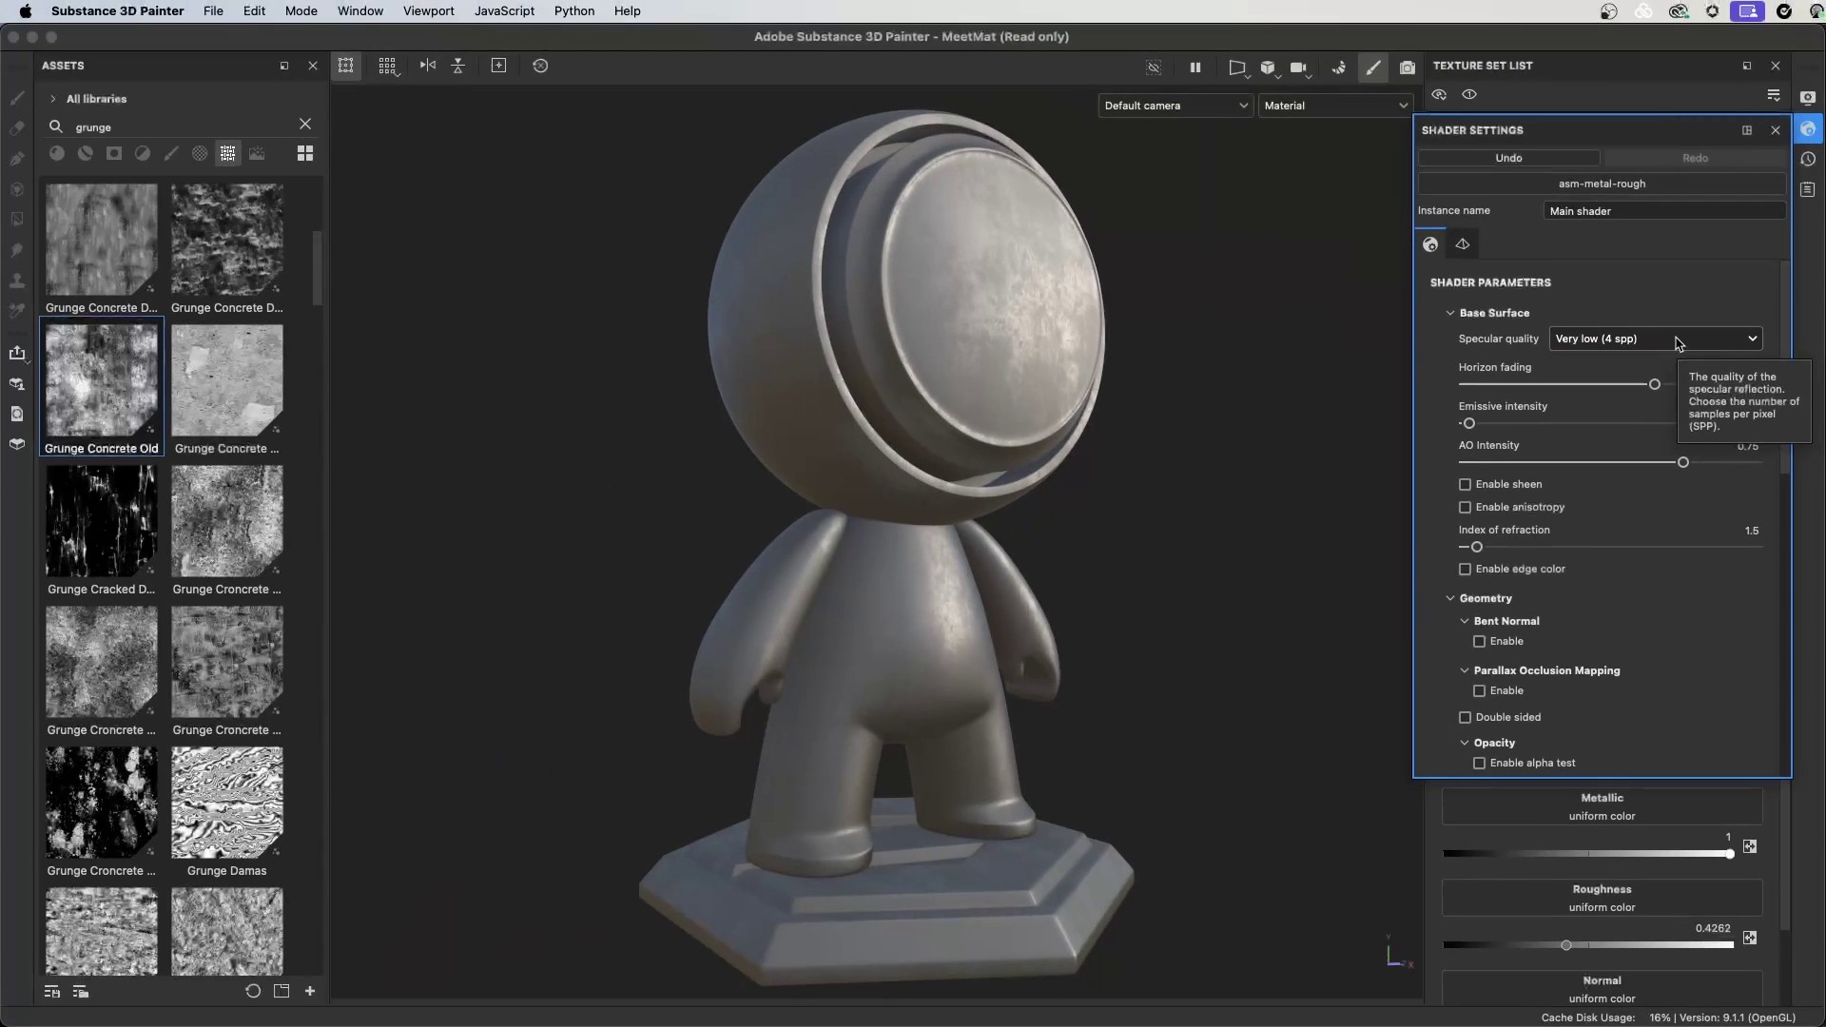
pyautogui.click(1680, 344)
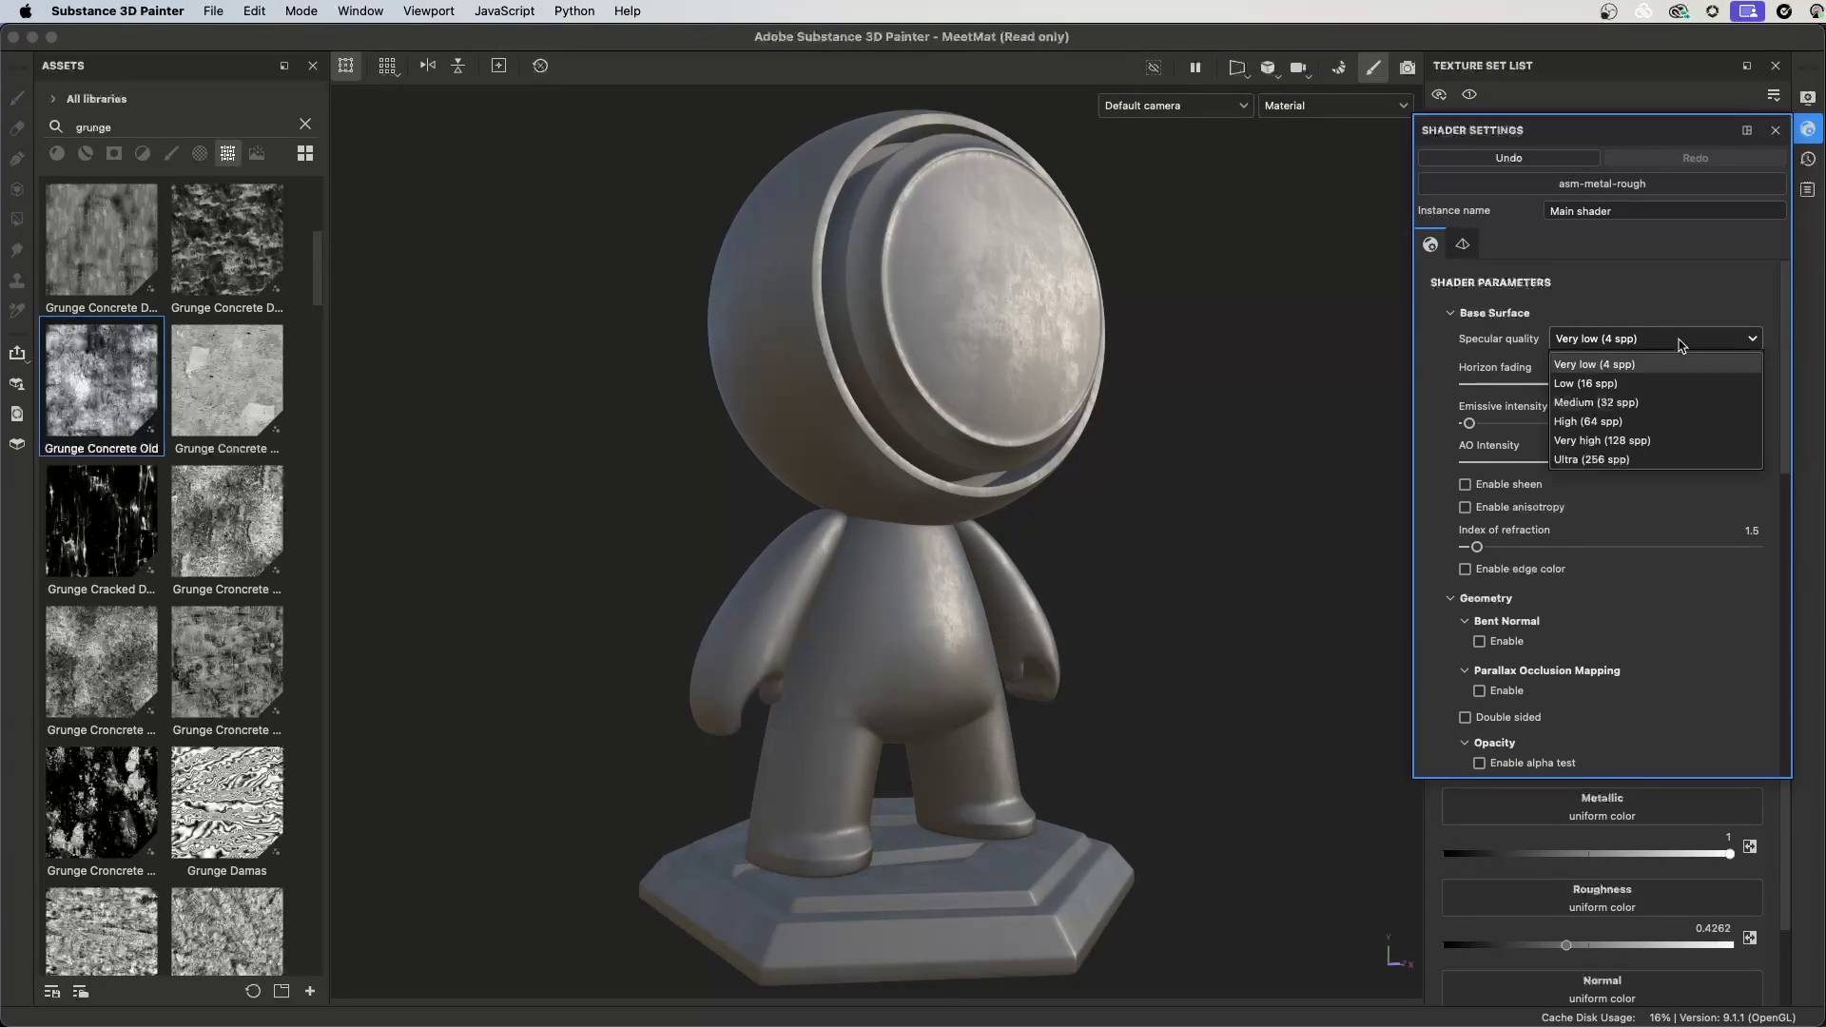
pyautogui.click(1667, 440)
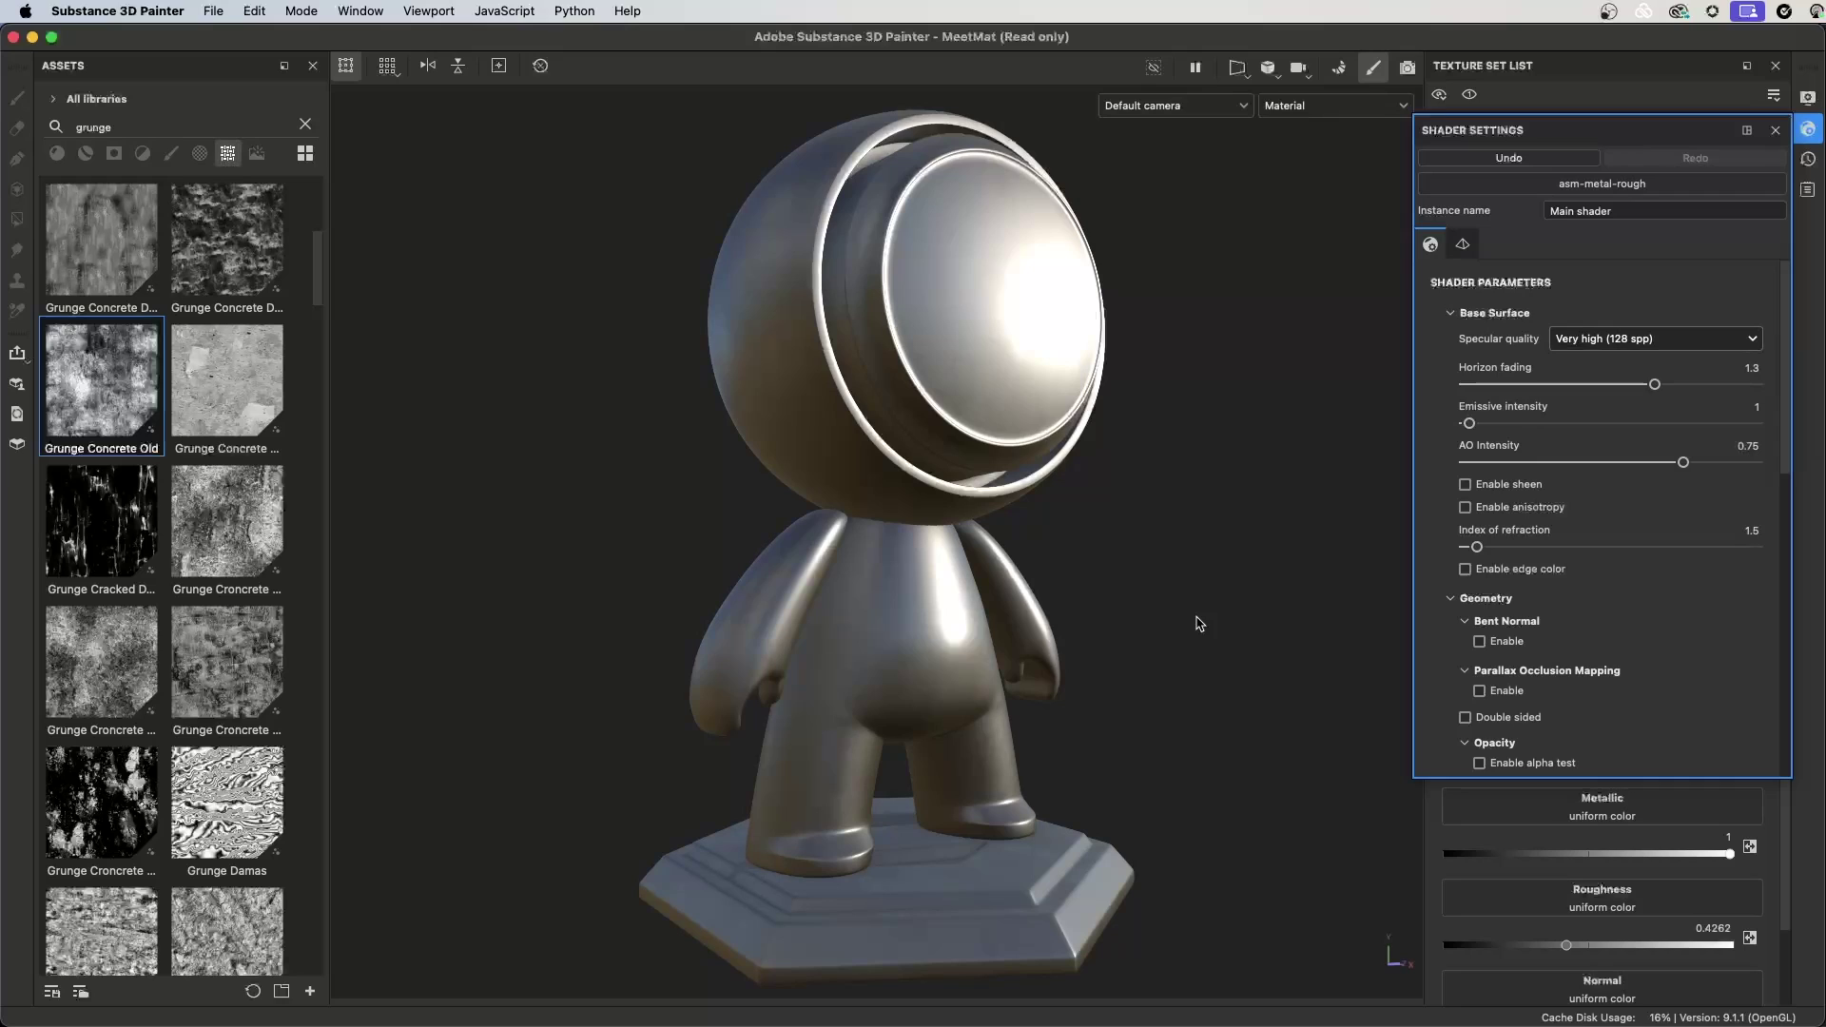
pyautogui.moveTo(1199, 614)
pyautogui.keyDown('shift'); pyautogui.mouseDown(button='right')
pyautogui.moveTo(1217, 615)
pyautogui.moveTo(1156, 614)
pyautogui.moveTo(1201, 611)
pyautogui.mouseUp(button='right'); pyautogui.keyUp('shift')
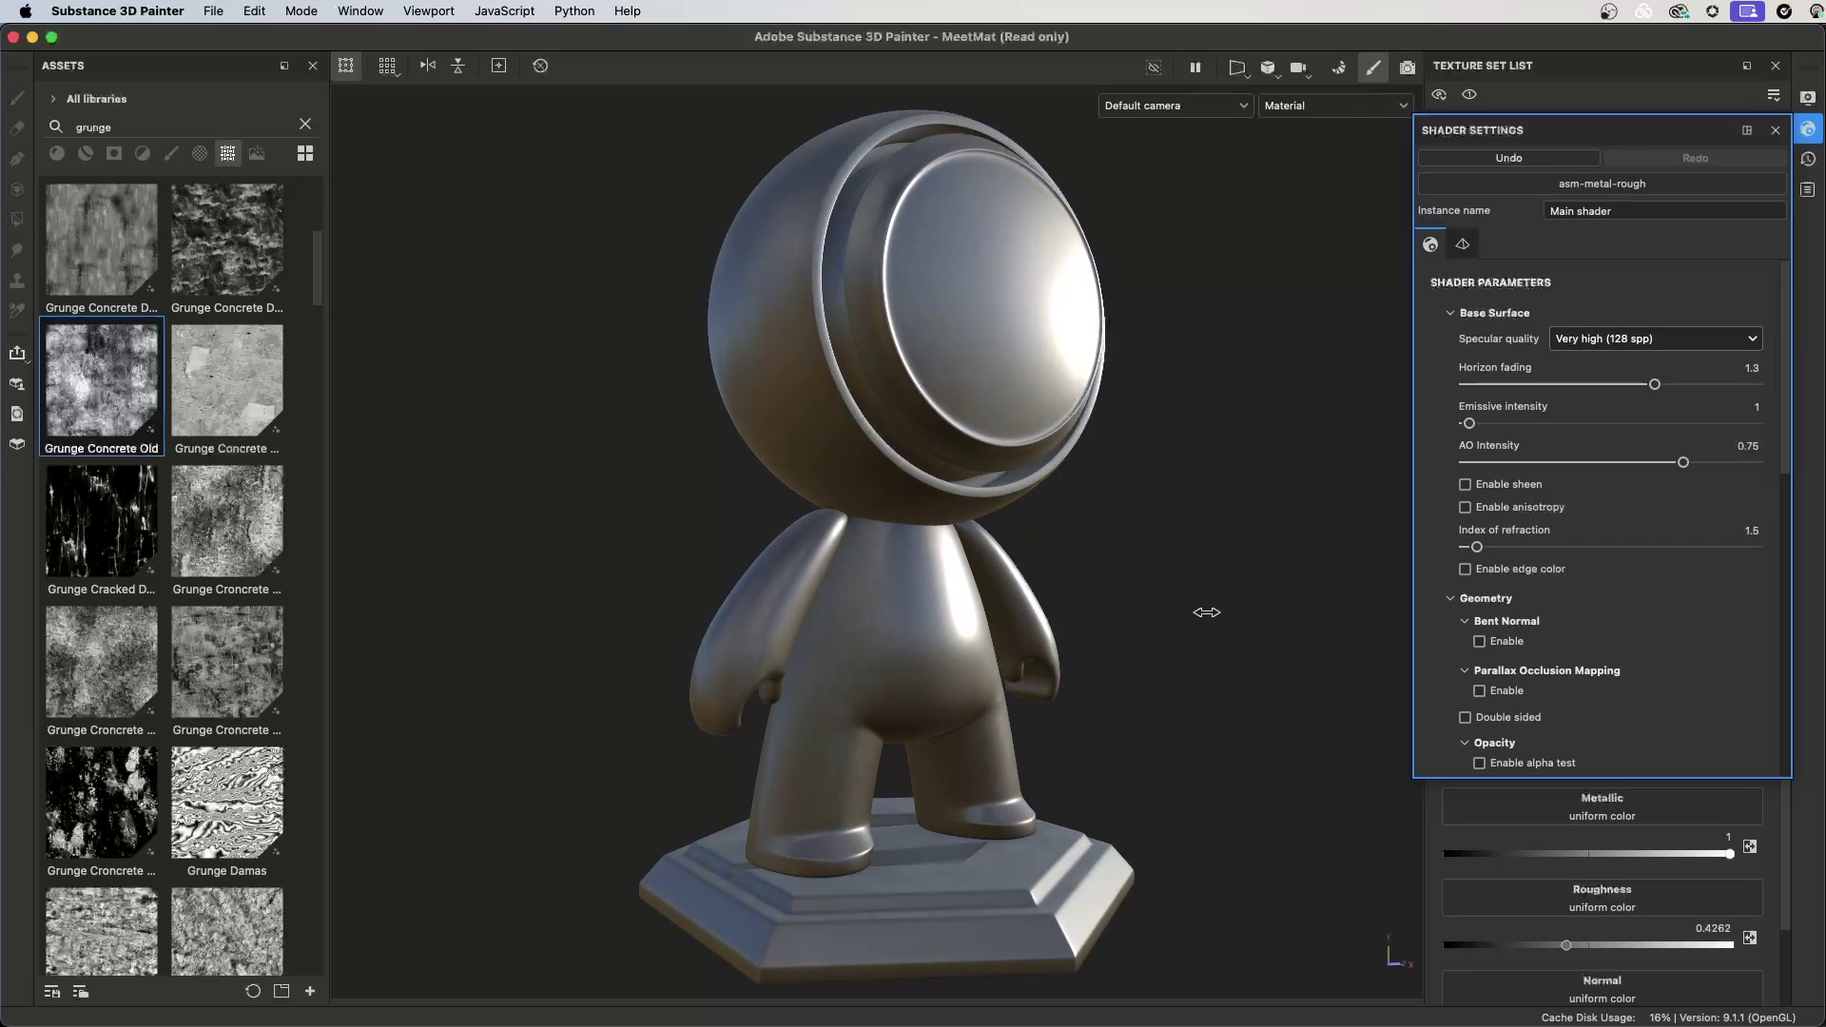
pyautogui.click(1808, 130)
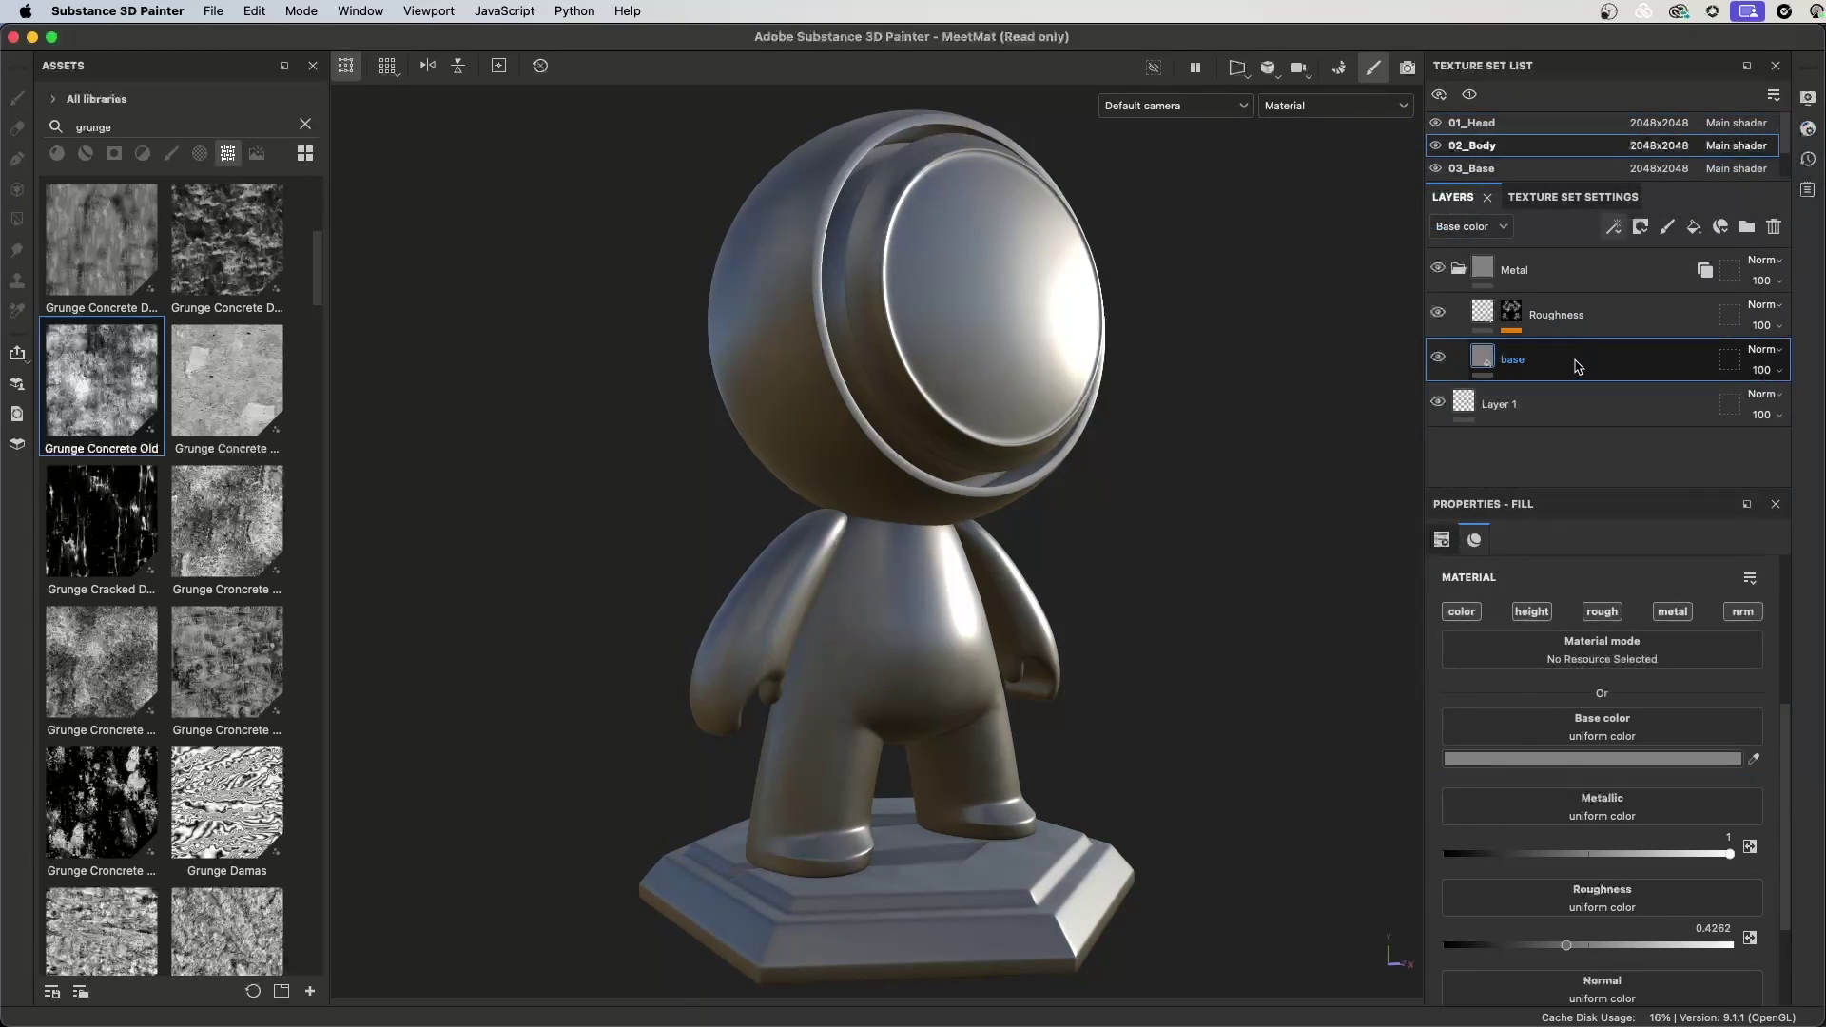
# - Set the roughness of the base layer to about 0.55 and of the Roughness layer to about 0.41
pyautogui.moveTo(1567, 949); pyautogui.dragTo(1603, 947)
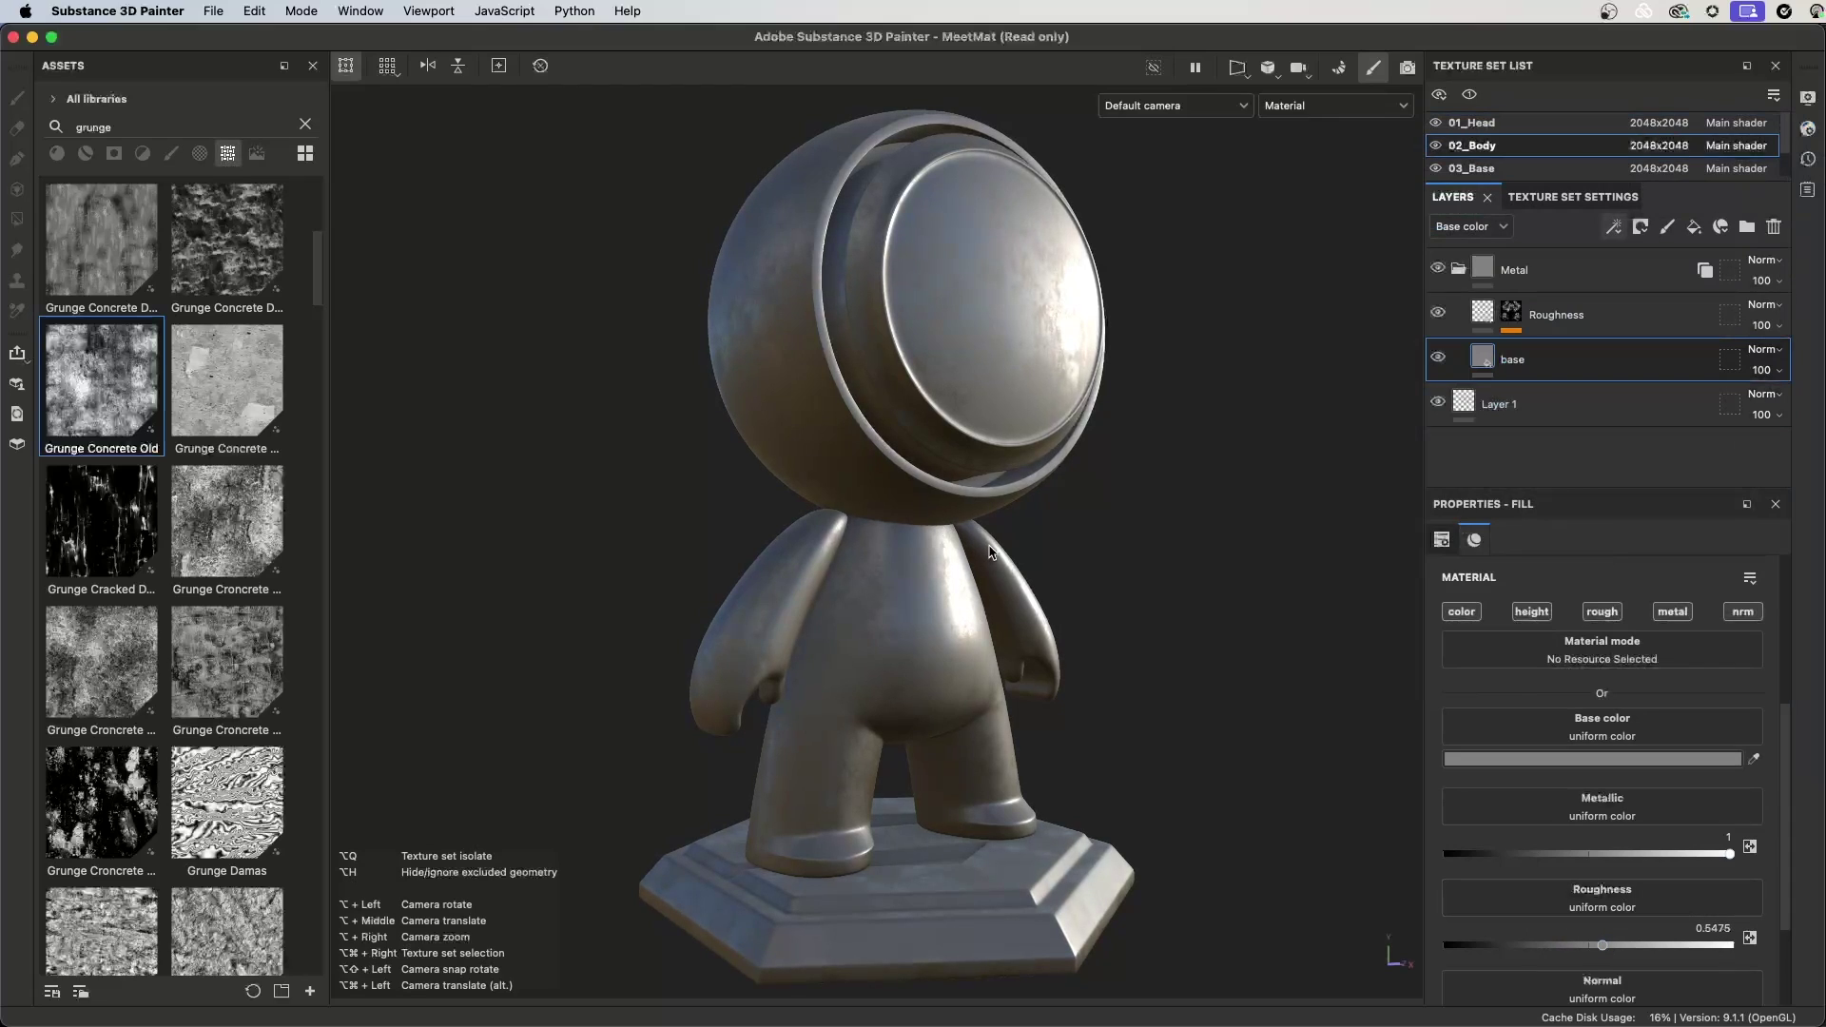
pyautogui.keyDown('shift'); pyautogui.moveTo(993, 554); pyautogui.dragTo(1052, 560, button='right'); pyautogui.keyUp('shift')
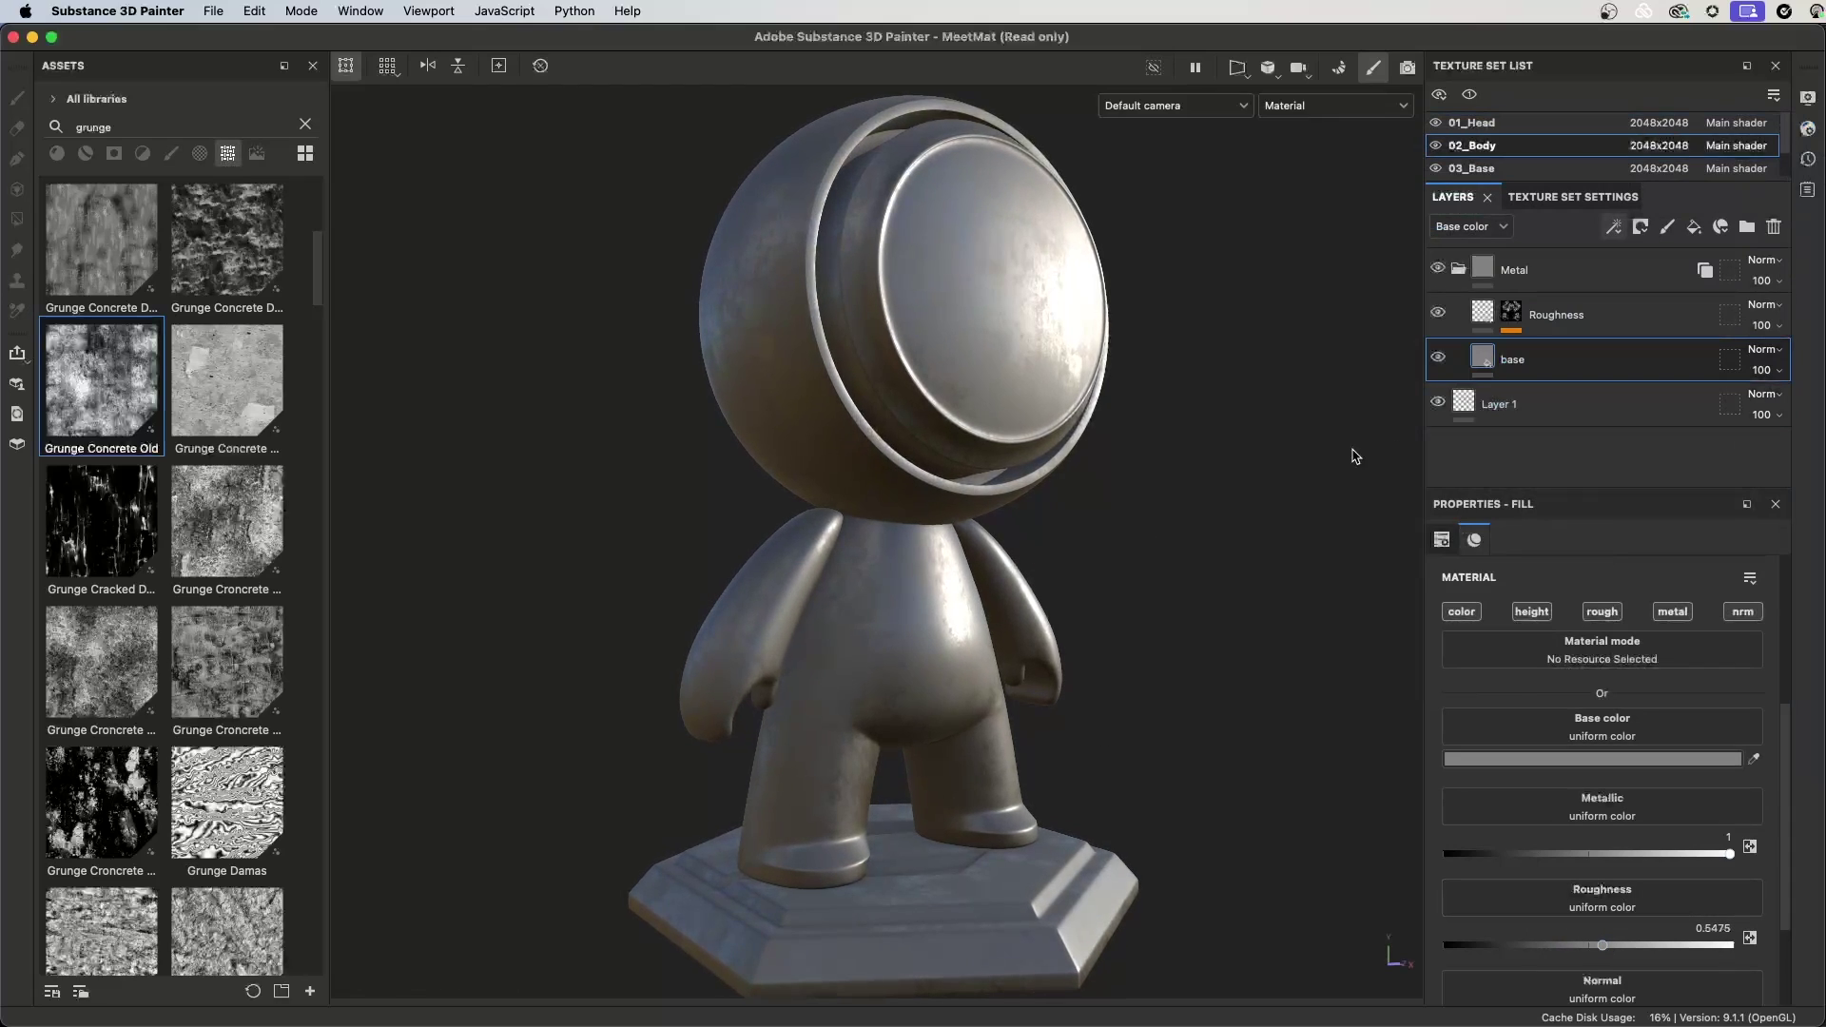
pyautogui.click(1569, 315)
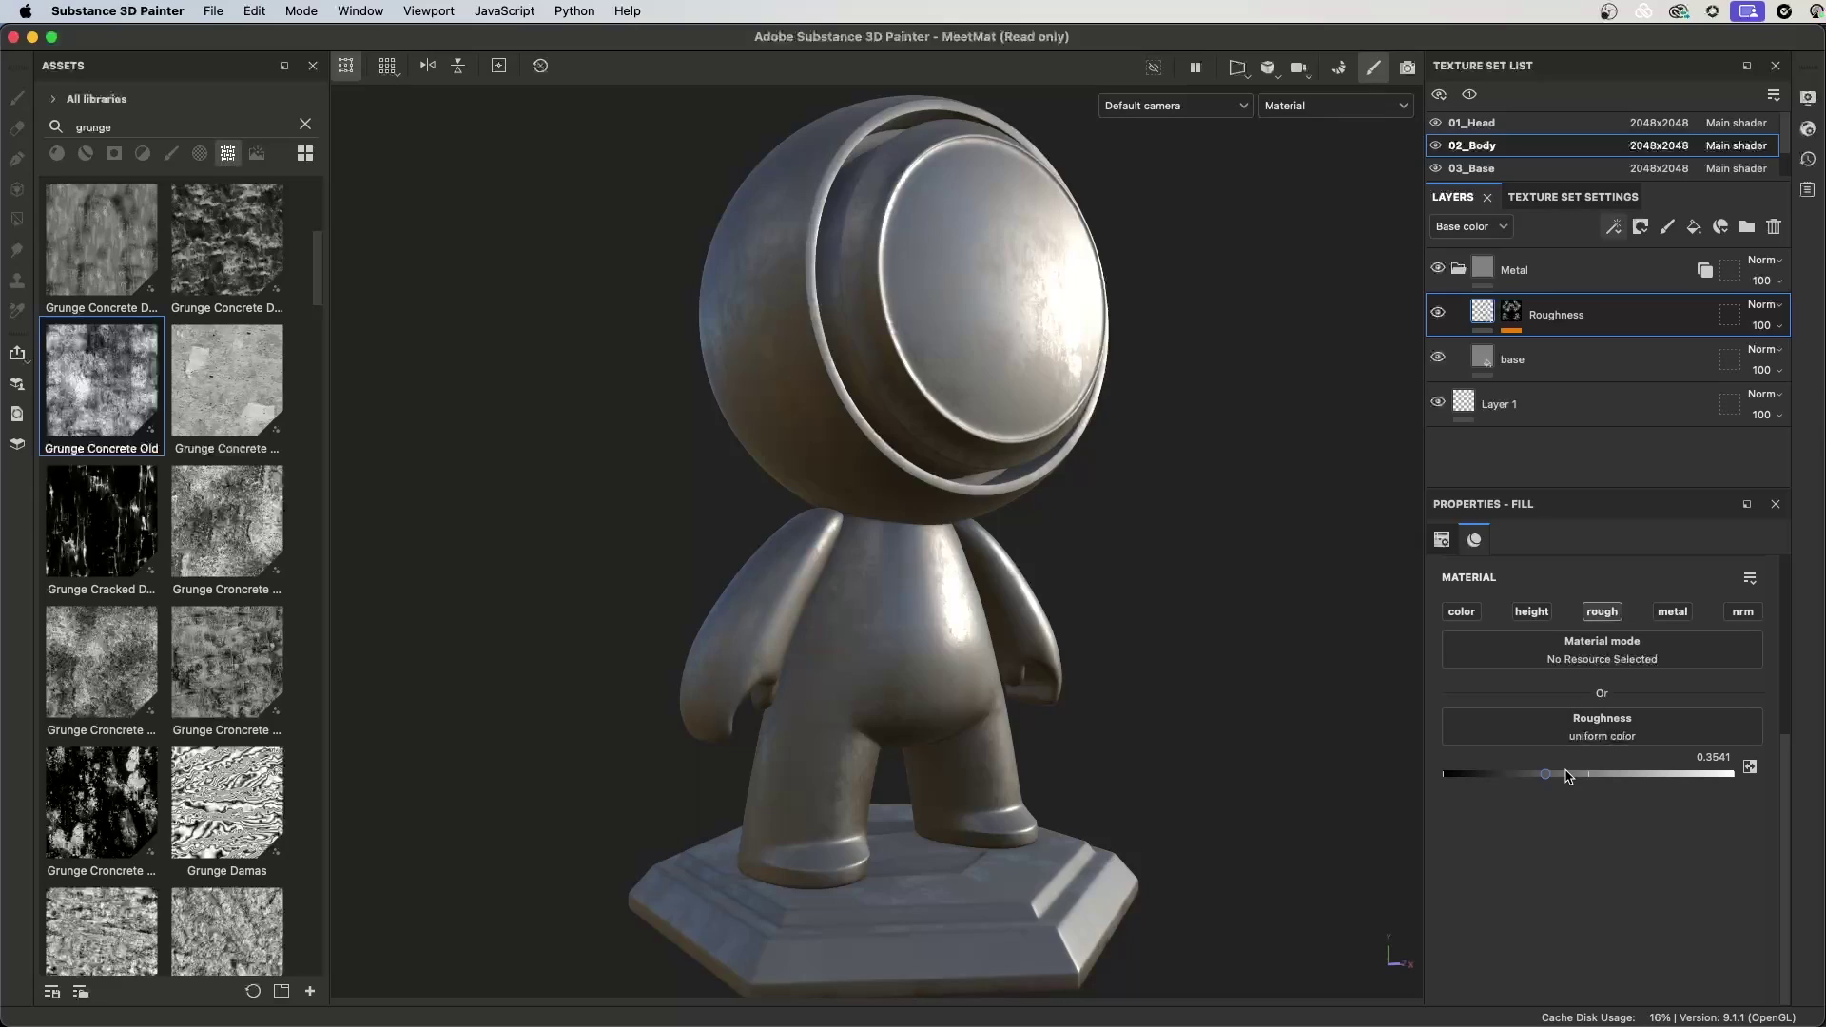
pyautogui.moveTo(1560, 773)
pyautogui.mouseDown()
pyautogui.moveTo(1609, 774)
pyautogui.moveTo(1531, 772)
pyautogui.moveTo(1558, 773)
pyautogui.mouseUp()
# - Set the Balance of the Grunge Concrete Old fill in the Roughness layer's mask to 0.33, then reselect the layer's fill
pyautogui.click(1511, 314)
pyautogui.click(1568, 380)
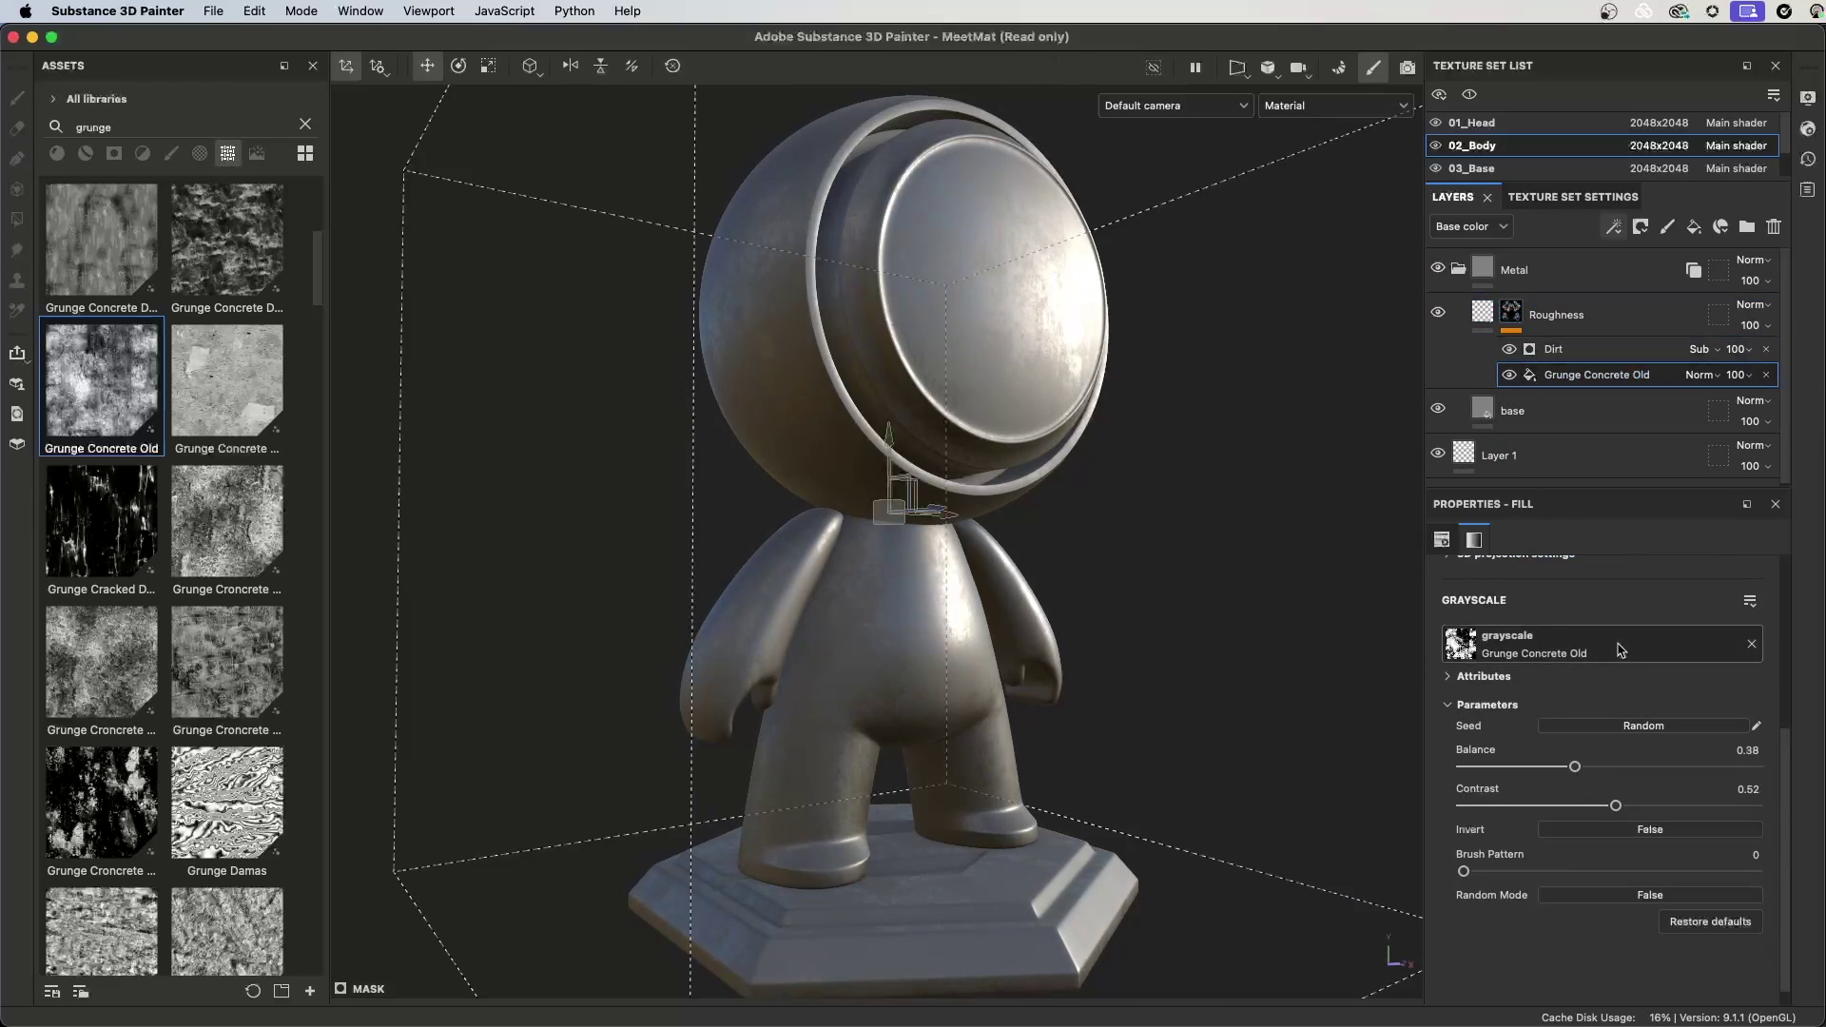
pyautogui.moveTo(1577, 769)
pyautogui.mouseDown()
pyautogui.moveTo(1655, 769)
pyautogui.moveTo(1558, 766)
pyautogui.mouseUp()
pyautogui.moveTo(1210, 600)
pyautogui.keyDown('shift'); pyautogui.mouseDown(button='right')
pyautogui.moveTo(1236, 599)
pyautogui.moveTo(1211, 595)
pyautogui.mouseUp(button='right'); pyautogui.keyUp('shift')
pyautogui.keyDown('alt'); pyautogui.moveTo(1295, 658); pyautogui.dragTo(1129, 595, button='right'); pyautogui.keyUp('alt')
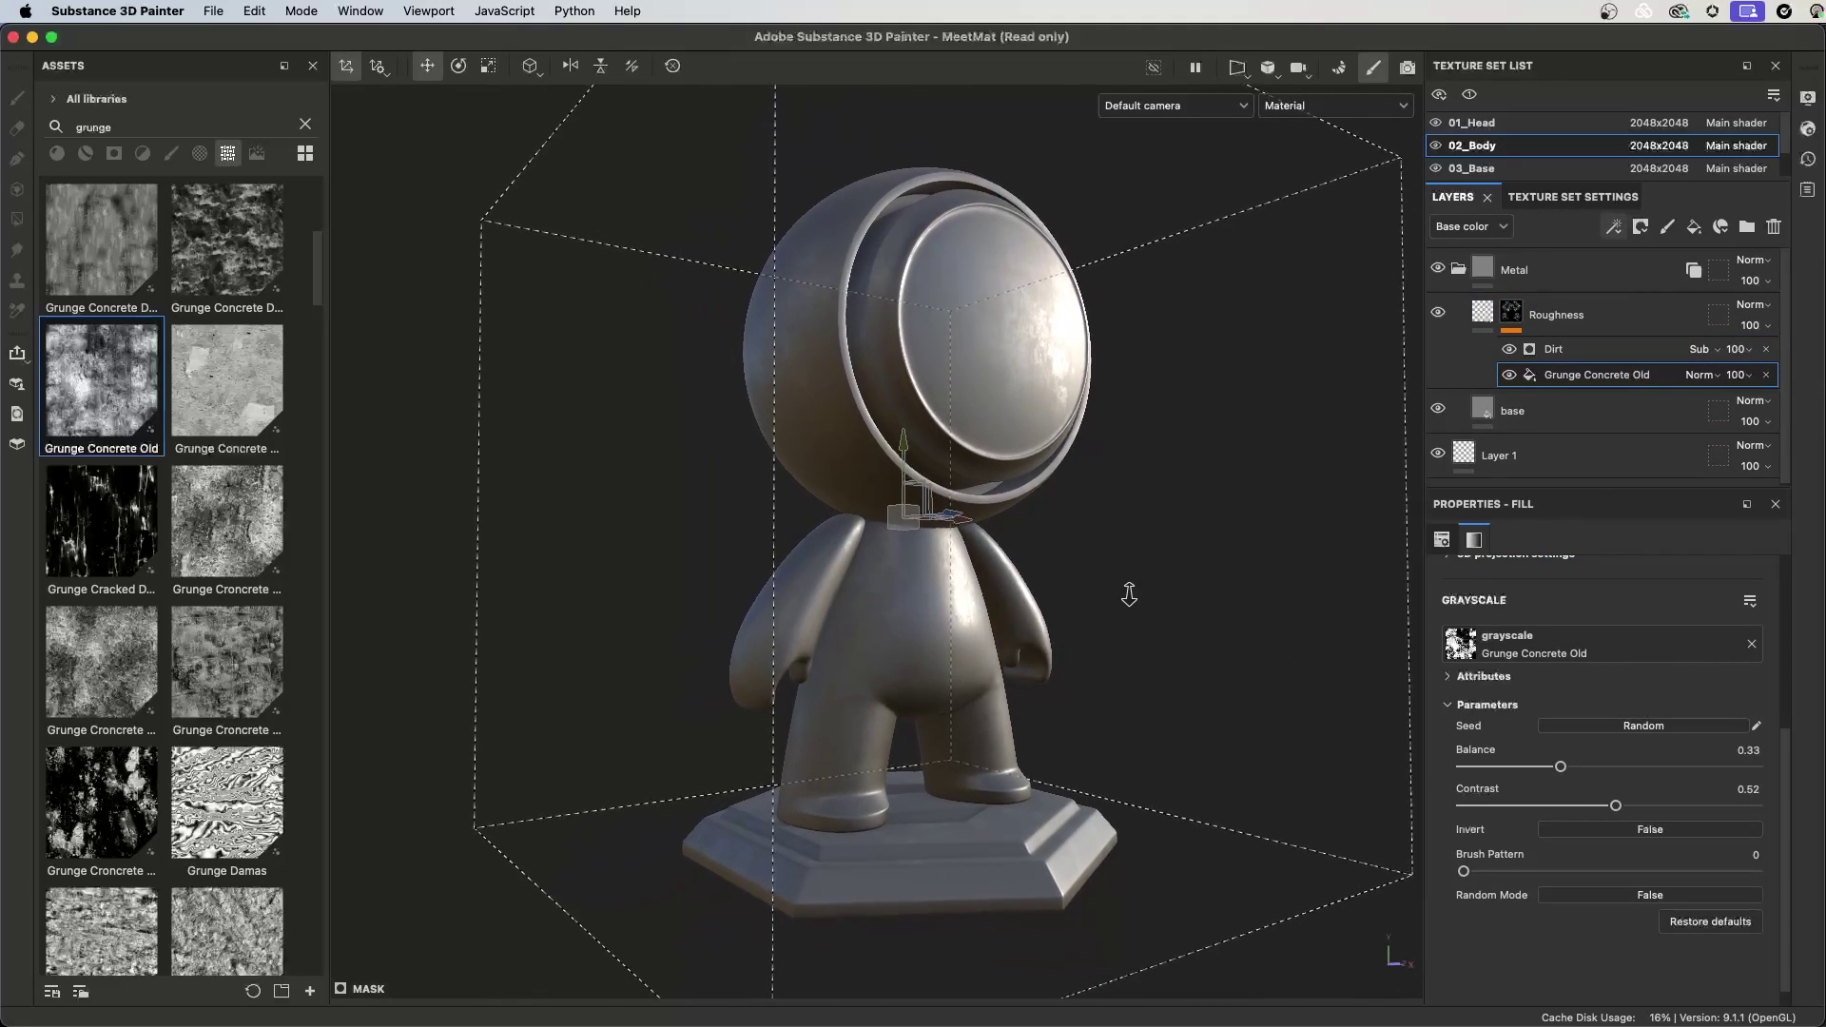
pyautogui.click(1483, 318)
pyautogui.keyDown('alt'); pyautogui.moveTo(1137, 555); pyautogui.dragTo(1123, 562); pyautogui.keyUp('alt')
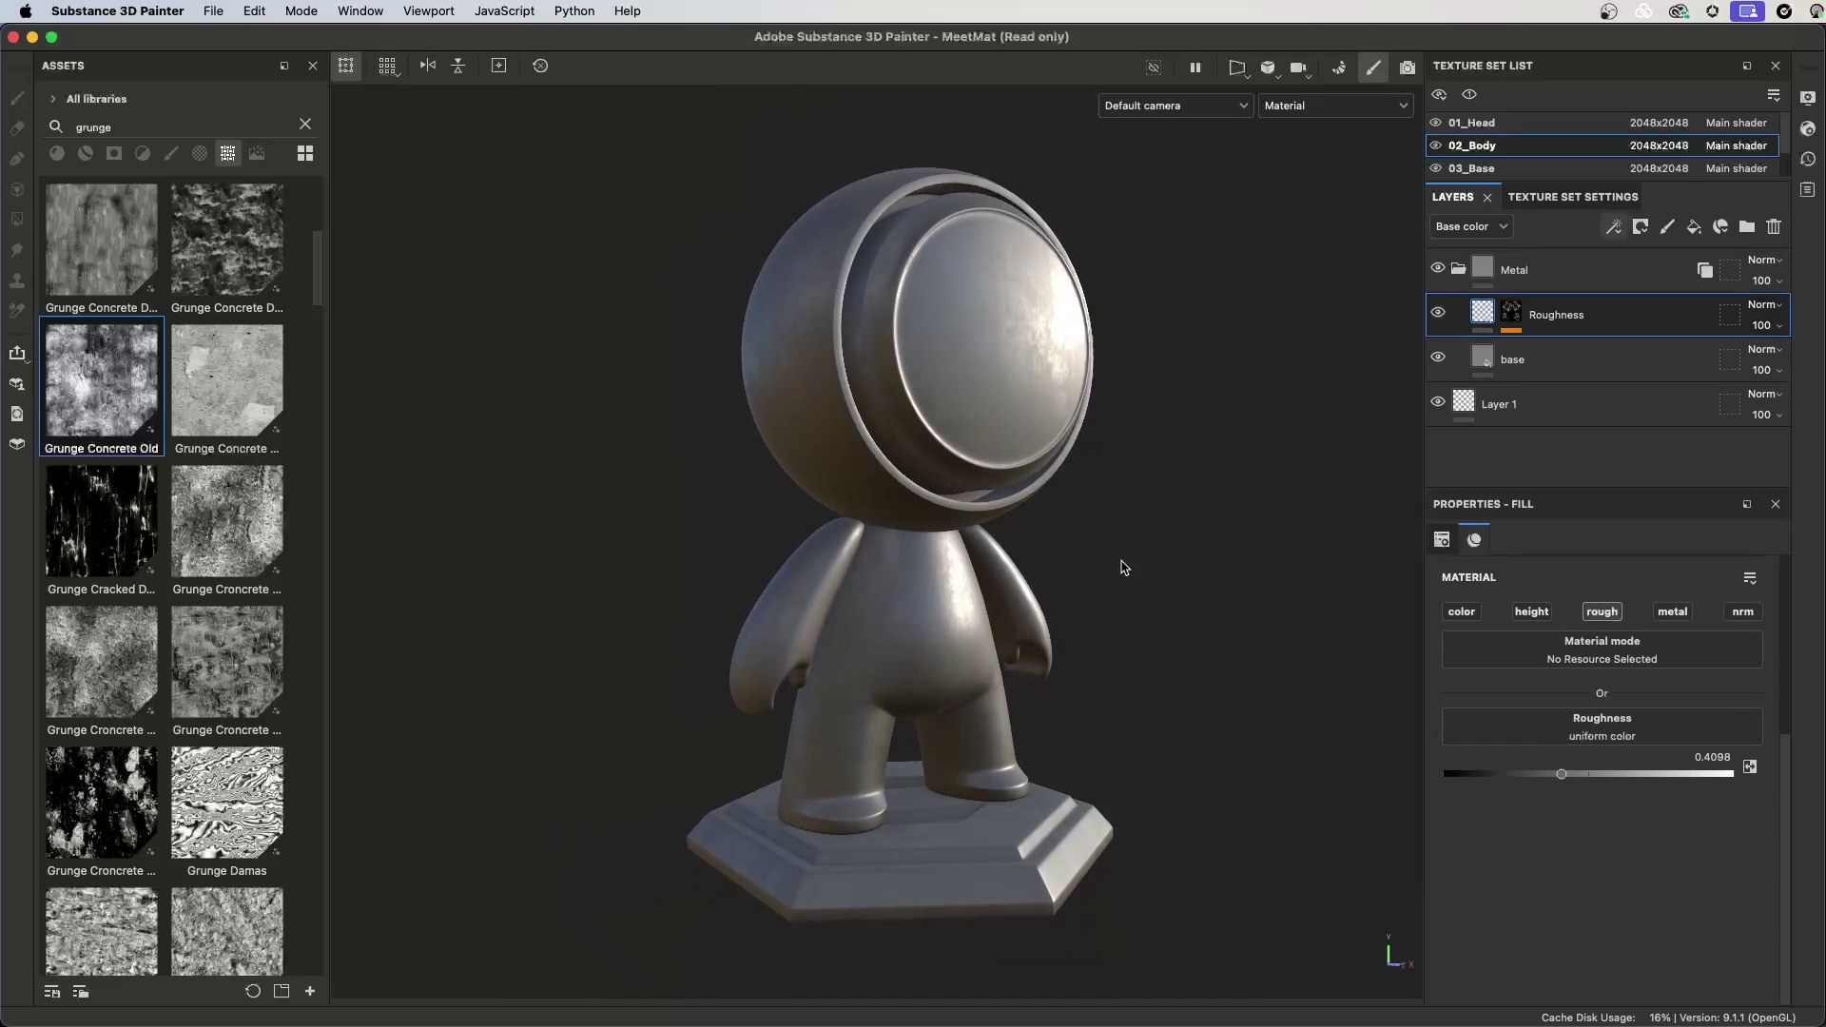
pyautogui.moveTo(1186, 595)
pyautogui.keyDown('alt'); pyautogui.mouseDown(button='right')
pyautogui.moveTo(1212, 591)
pyautogui.moveTo(1189, 581)
pyautogui.mouseUp(button='right'); pyautogui.keyUp('alt')
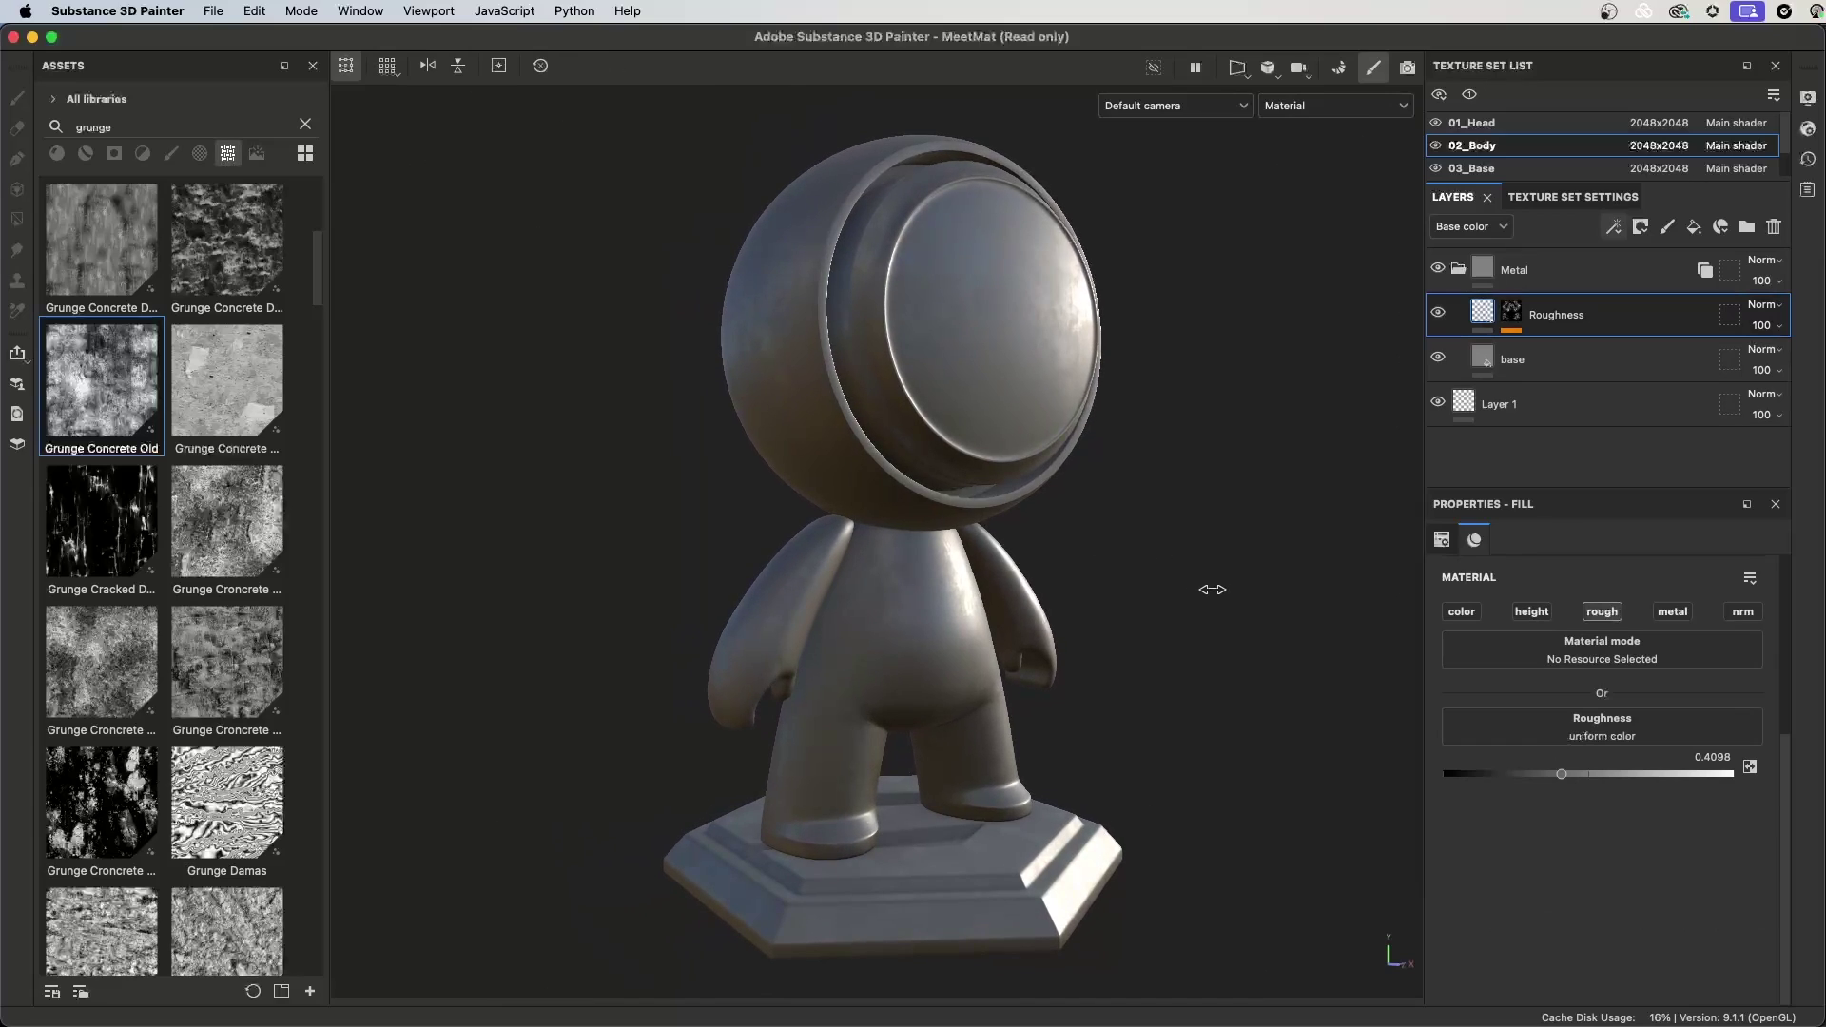
pyautogui.keyDown('alt'); pyautogui.moveTo(1128, 569); pyautogui.dragTo(1166, 582, button='right'); pyautogui.keyUp('alt')
pyautogui.keyDown('alt'); pyautogui.moveTo(1175, 586); pyautogui.dragTo(1162, 588); pyautogui.keyUp('alt')
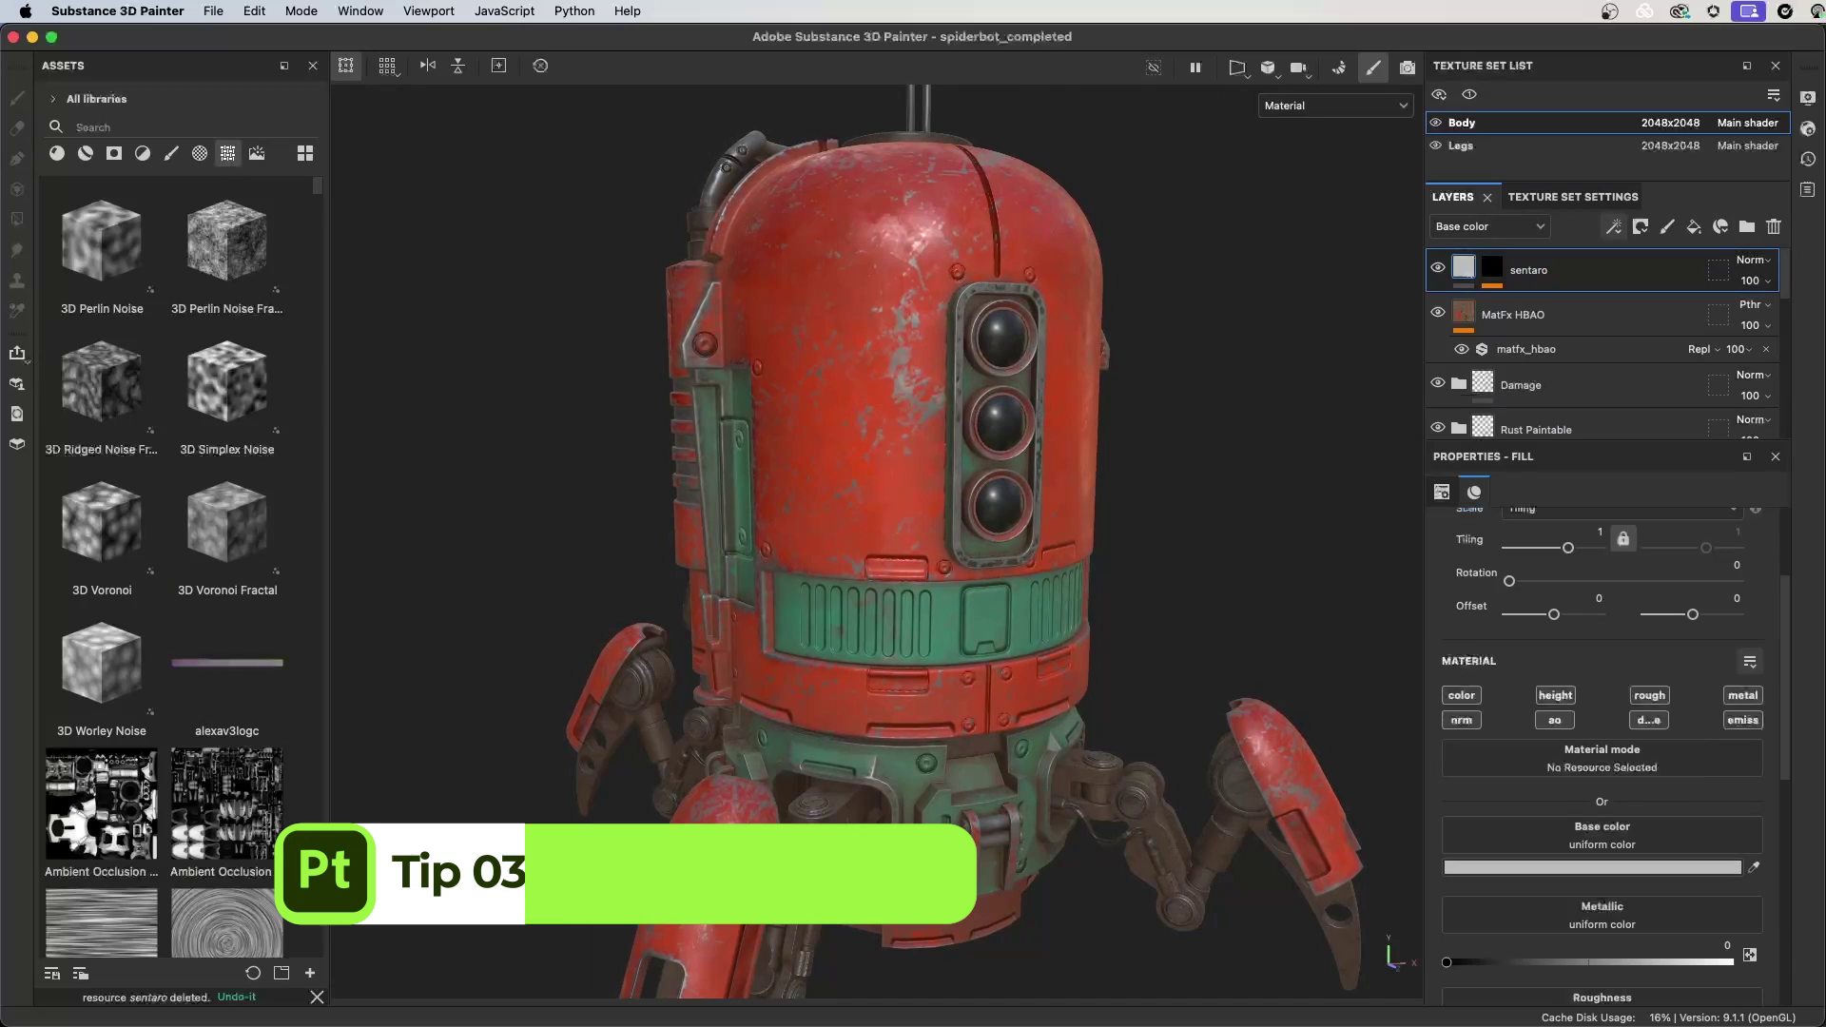
# - Place the sentaro image on the robot's red body beside the three round lights as a mask decal
pyautogui.moveTo(1255, 251); pyautogui.dragTo(910, 402)
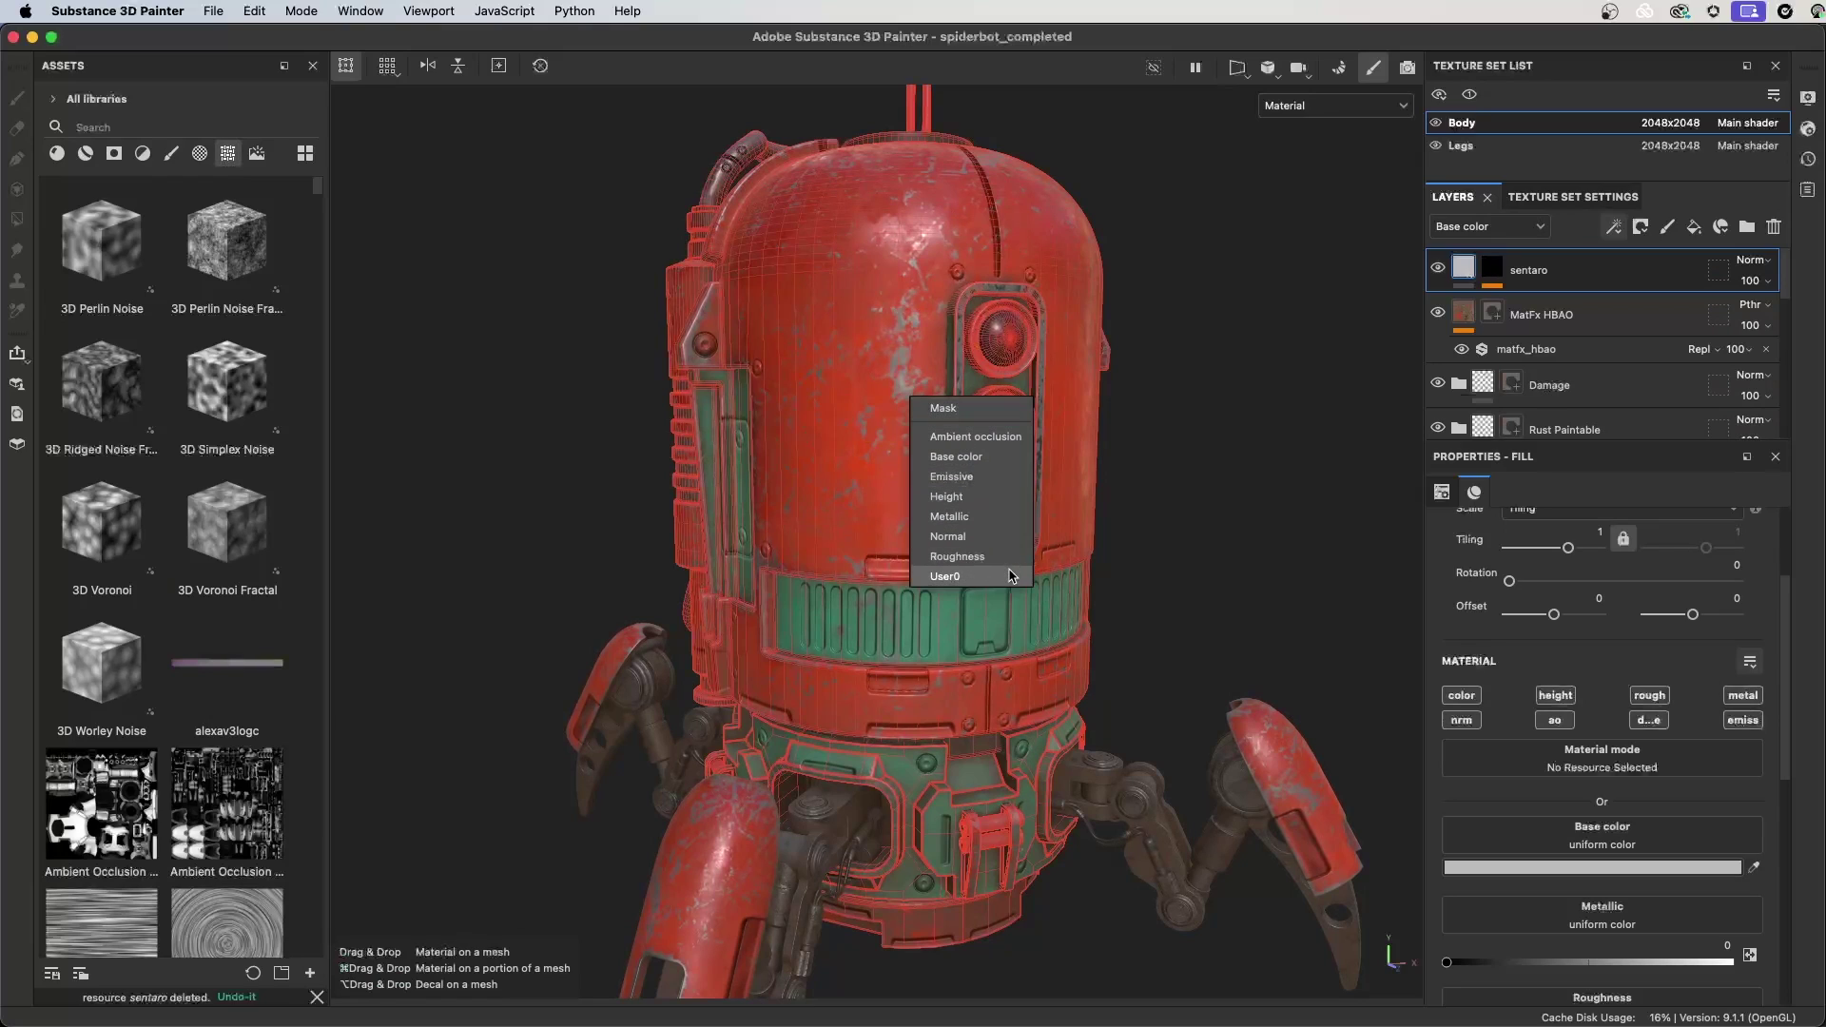
pyautogui.click(990, 409)
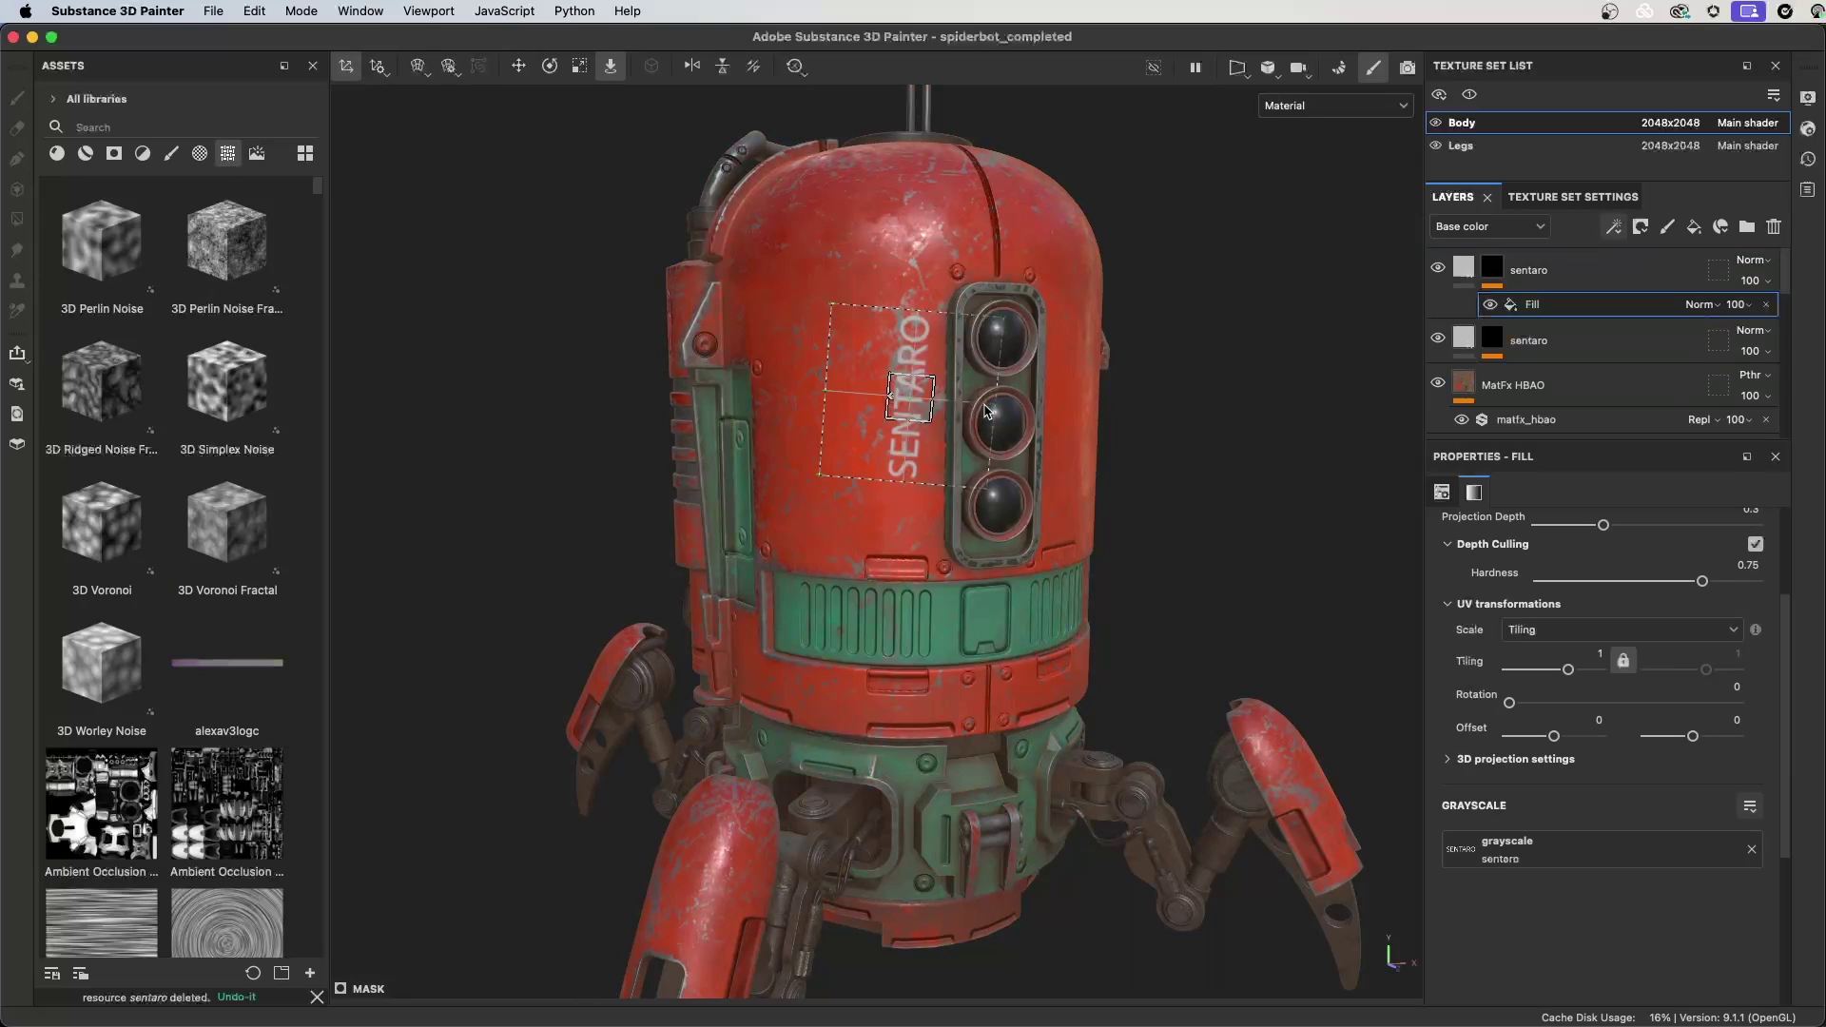
# - Enlarge the sentaro decal's mask projection and reposition it vertically alongside the three round lights
pyautogui.click(1490, 271)
pyautogui.click(1528, 307)
pyautogui.press('r')
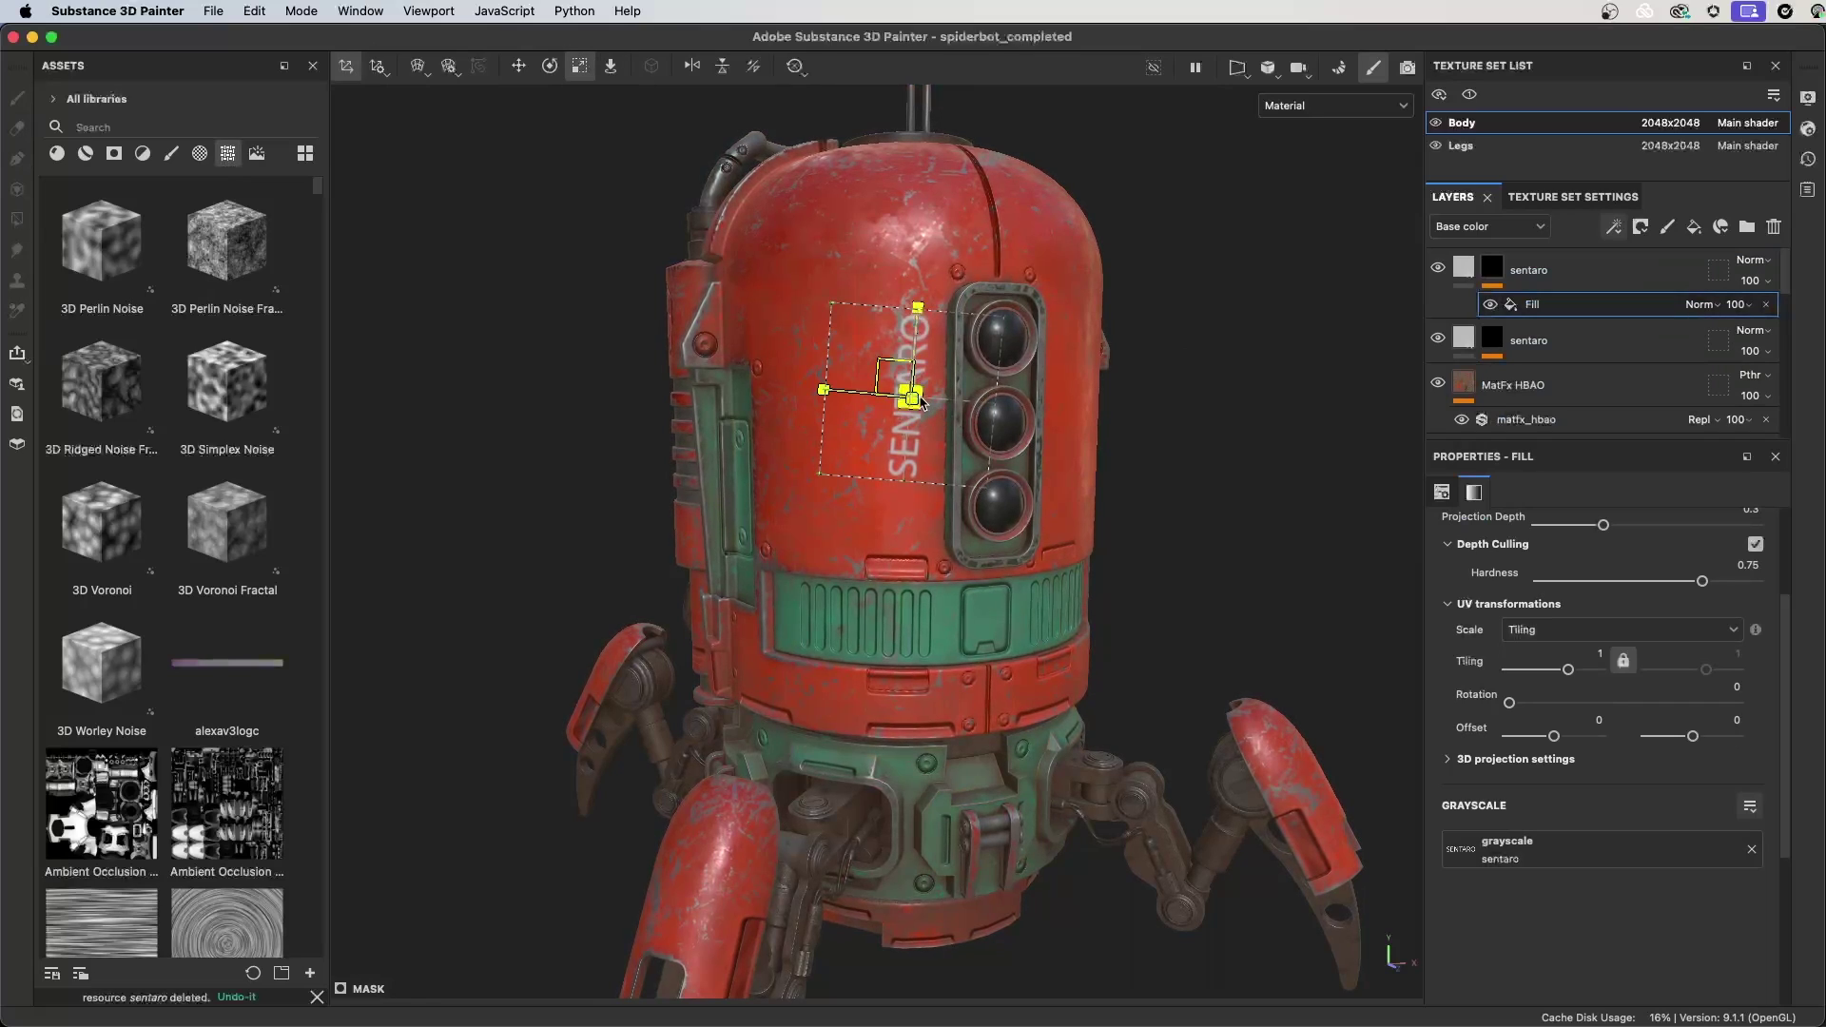
pyautogui.moveTo(959, 393); pyautogui.dragTo(1054, 328)
pyautogui.press('e')
pyautogui.press('w')
pyautogui.moveTo(879, 369); pyautogui.dragTo(884, 388)
pyautogui.press('e')
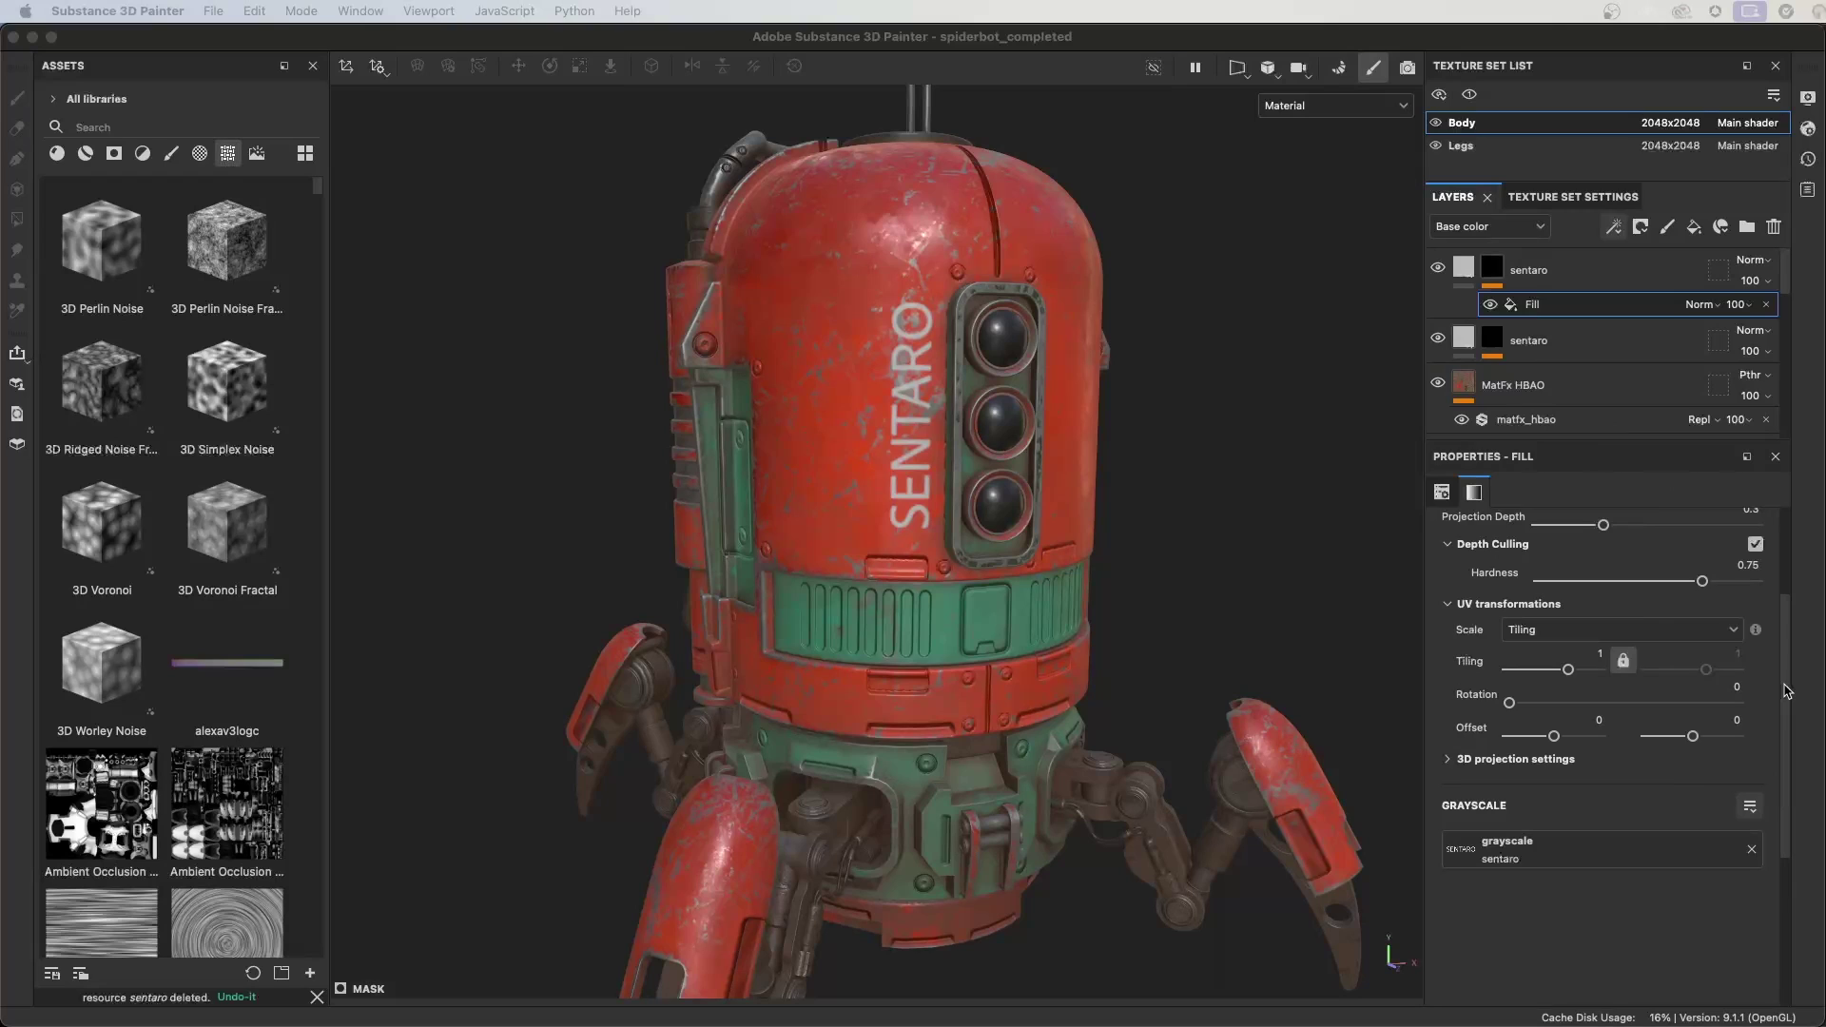
pyautogui.moveTo(1786, 633); pyautogui.dragTo(1783, 551)
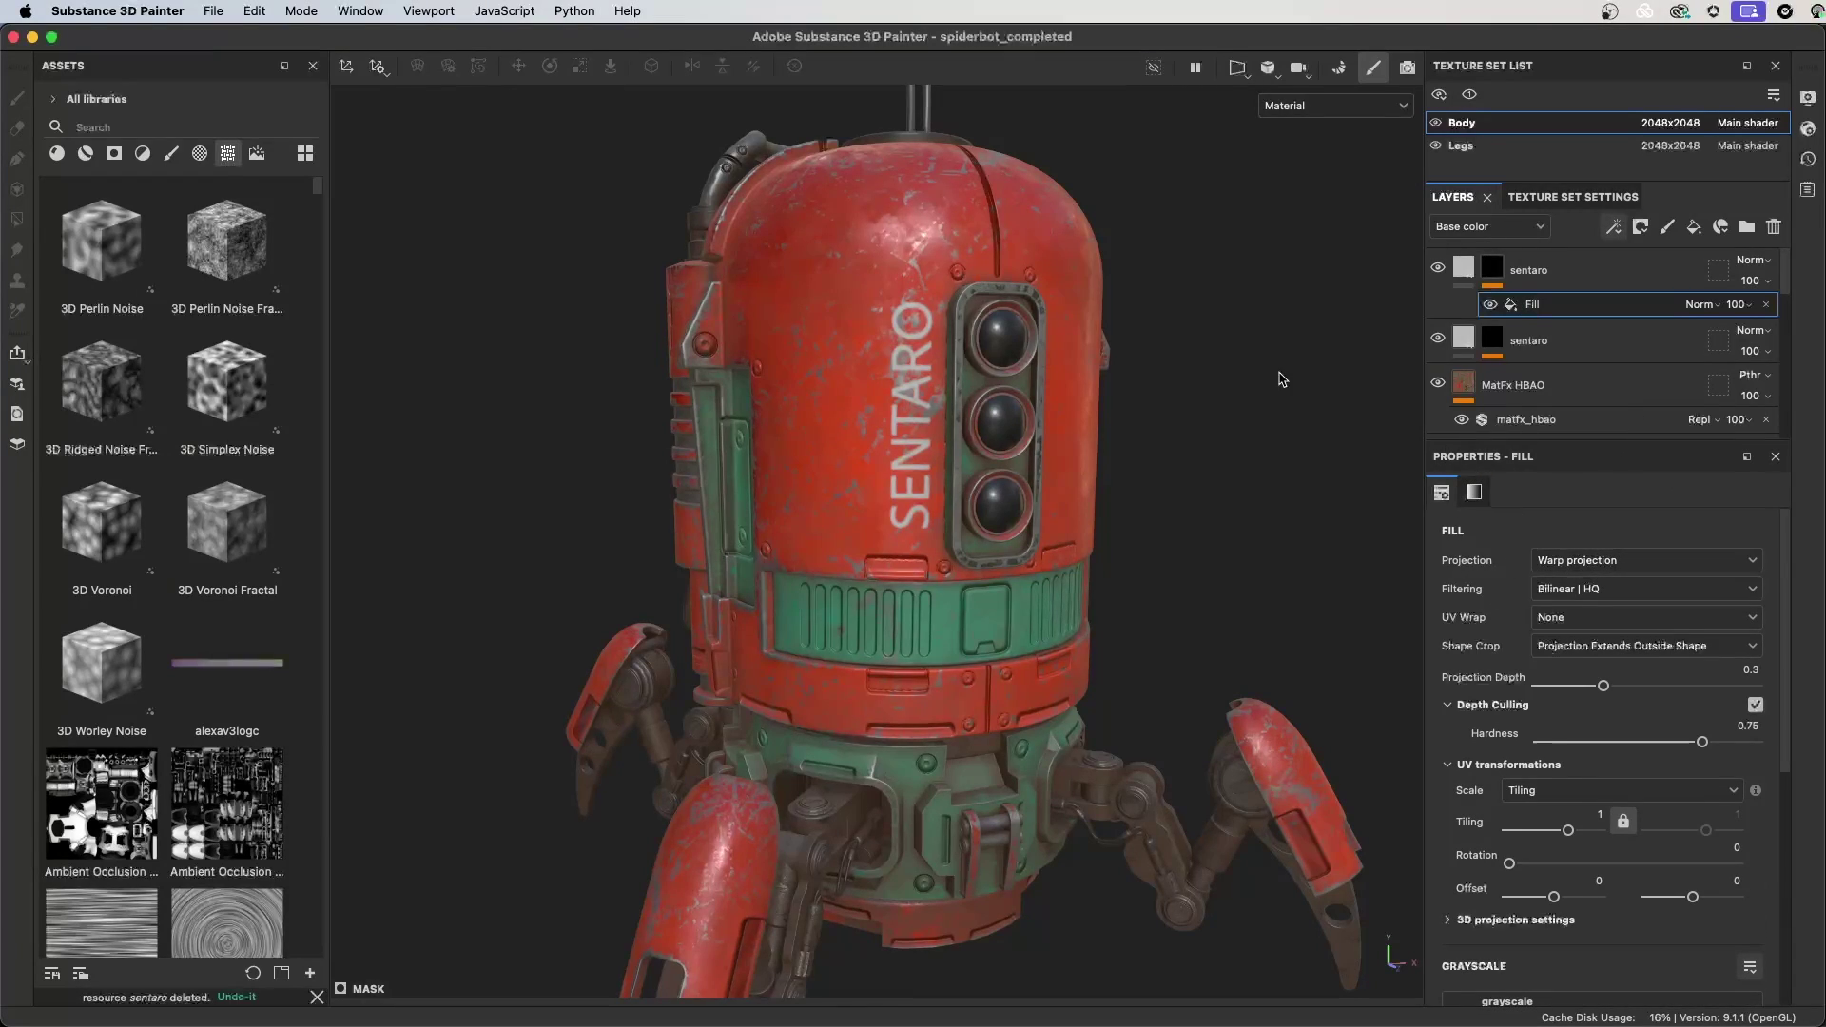
pyautogui.press('q')
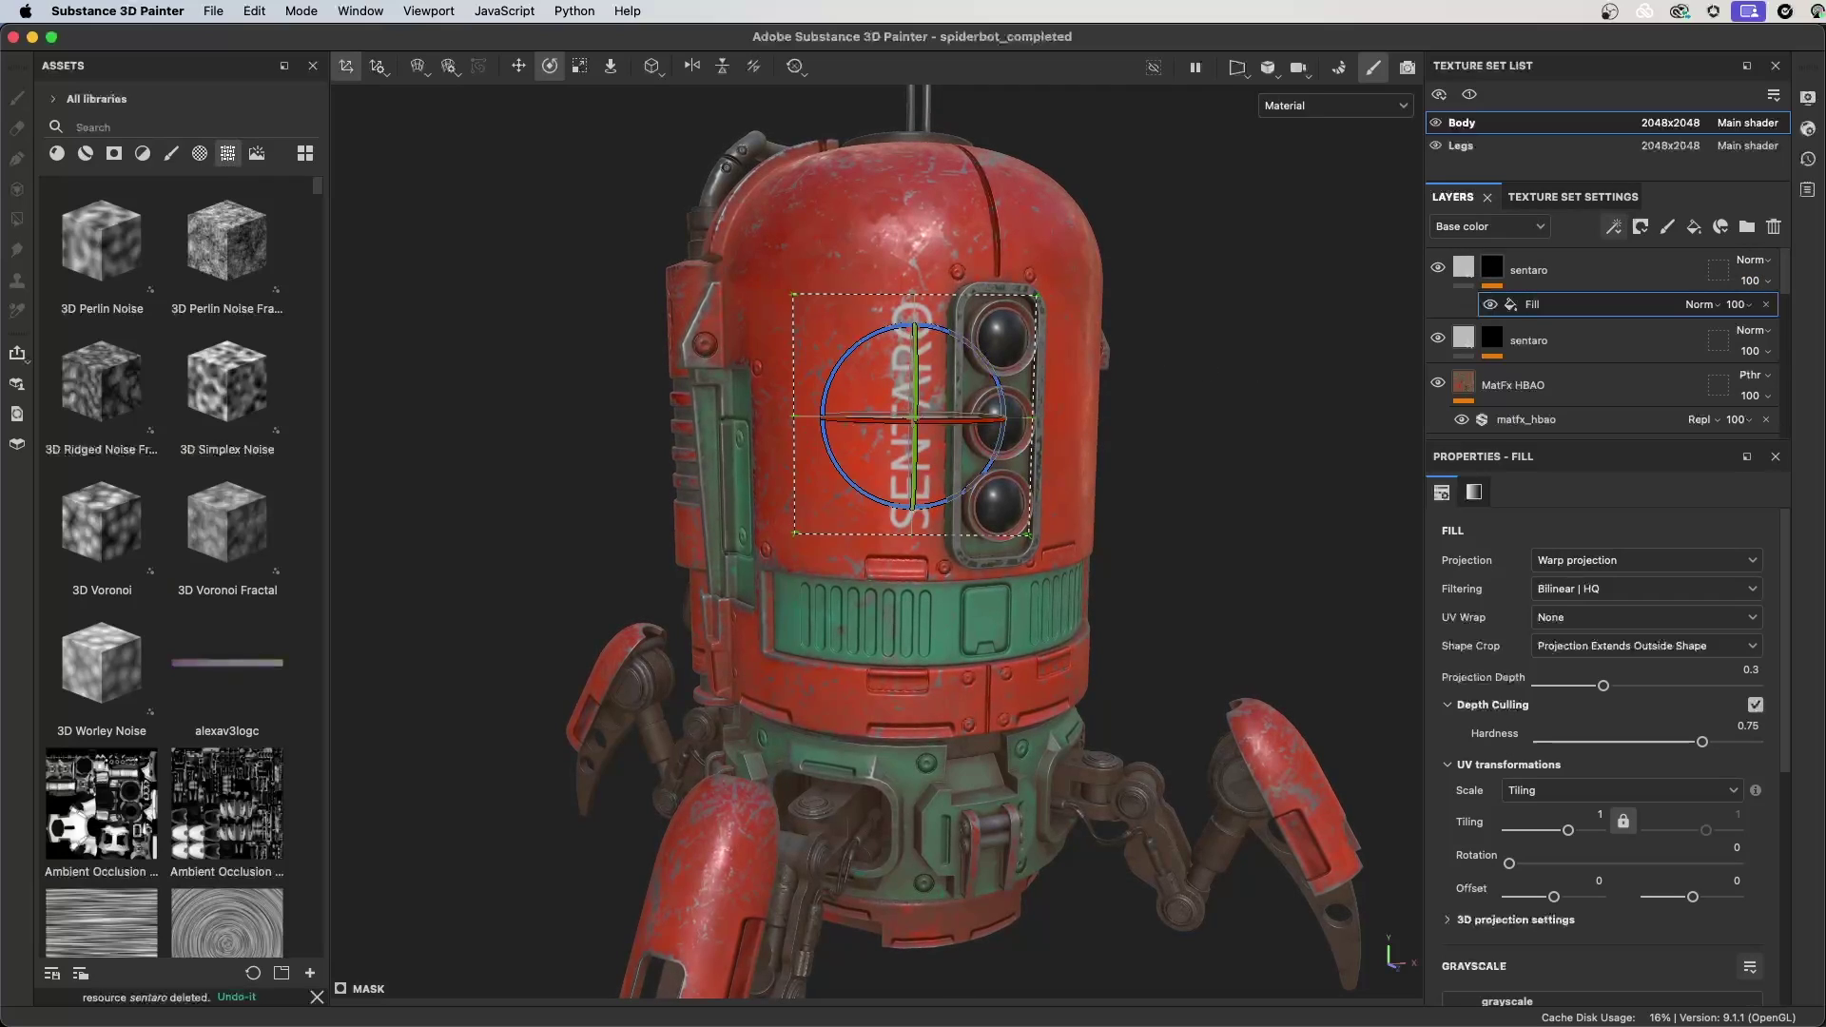
# - Import the 5 image into the top of the layer stack as a mask
pyautogui.moveTo(1816, 358); pyautogui.dragTo(1582, 268)
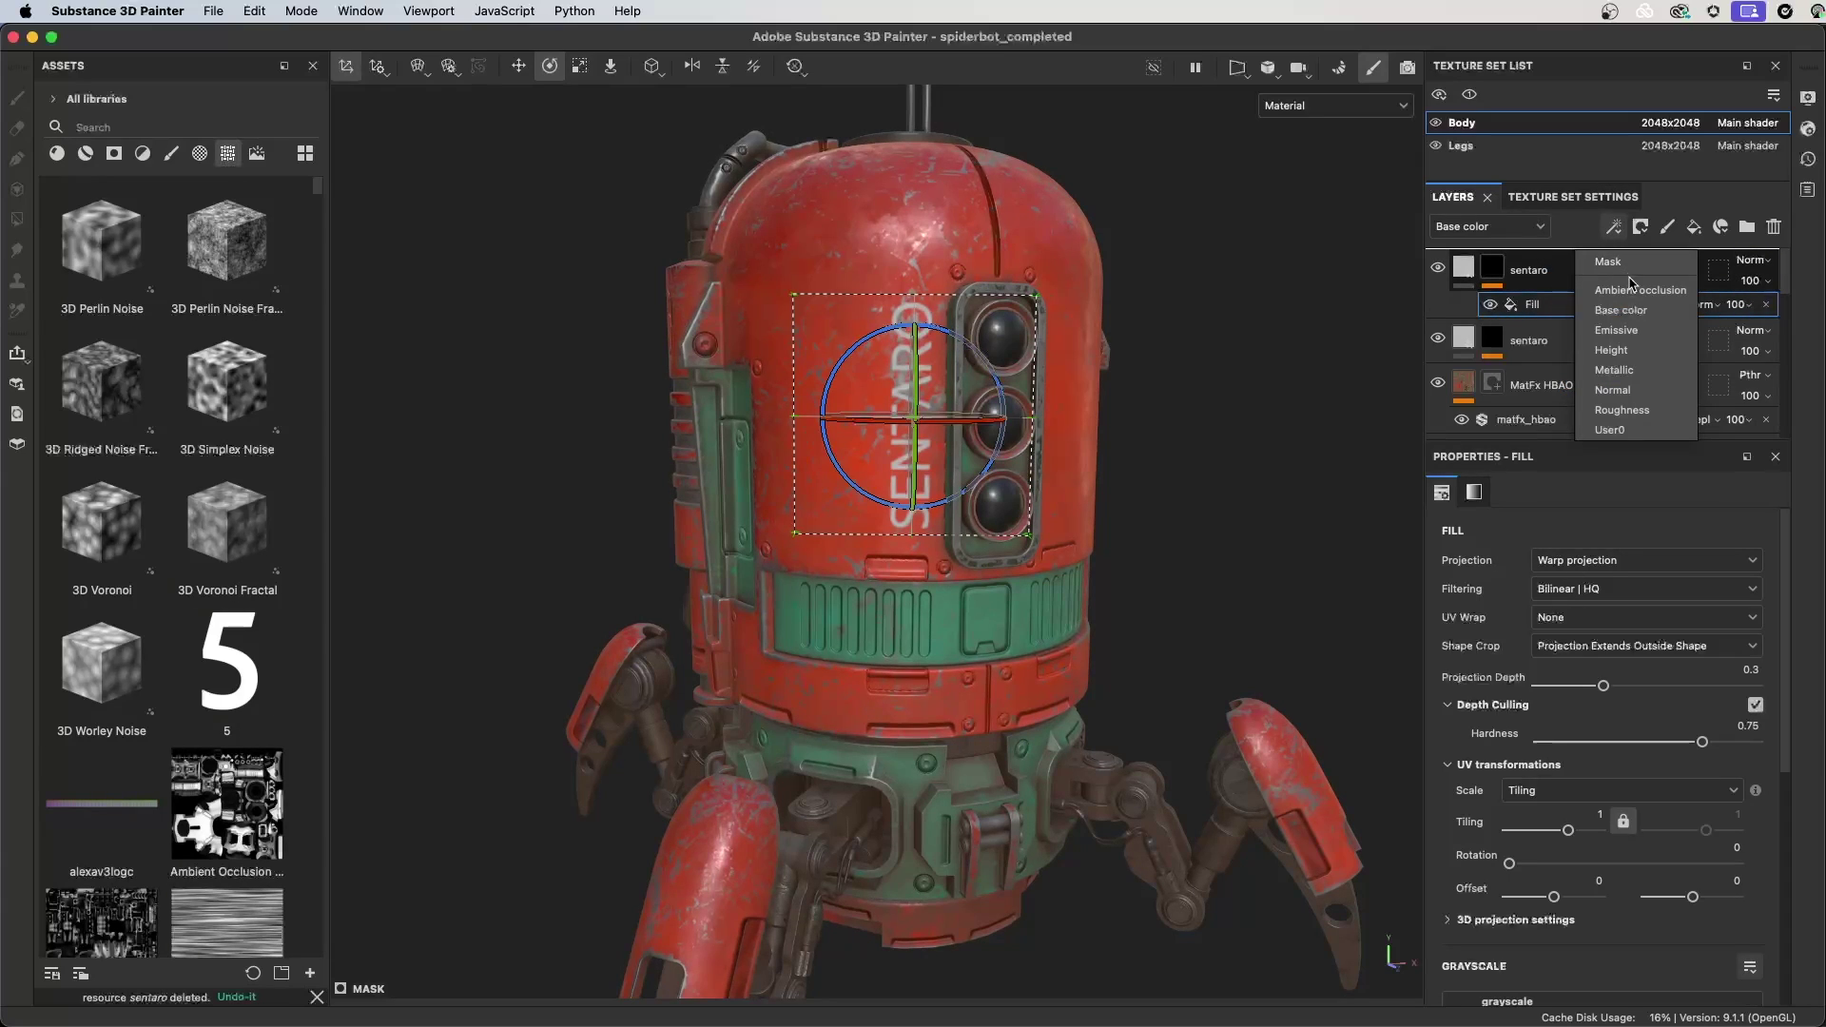
pyautogui.click(1614, 267)
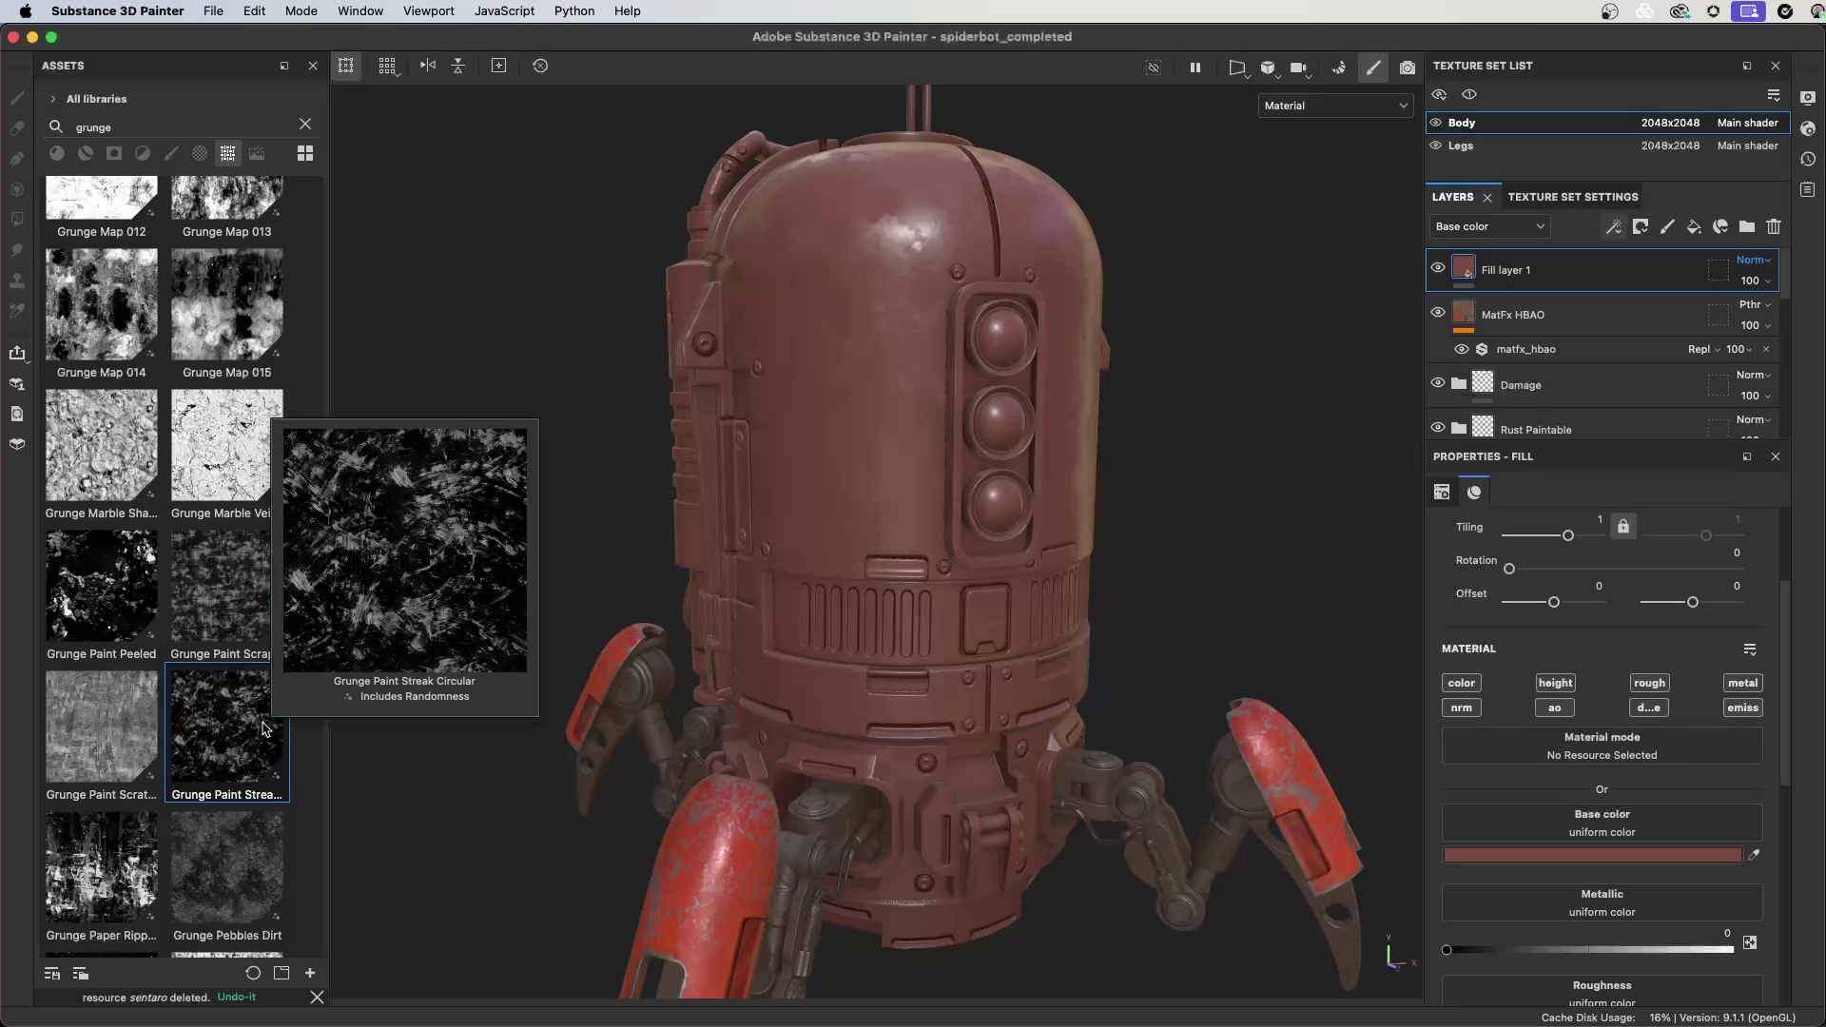
# - Mask Fill layer 1 with Grunge Paint Streak Circular and increase the grunge's Balance
pyautogui.moveTo(257, 734)
pyautogui.mouseDown()
pyautogui.moveTo(1132, 256)
pyautogui.moveTo(1497, 275)
pyautogui.mouseUp()
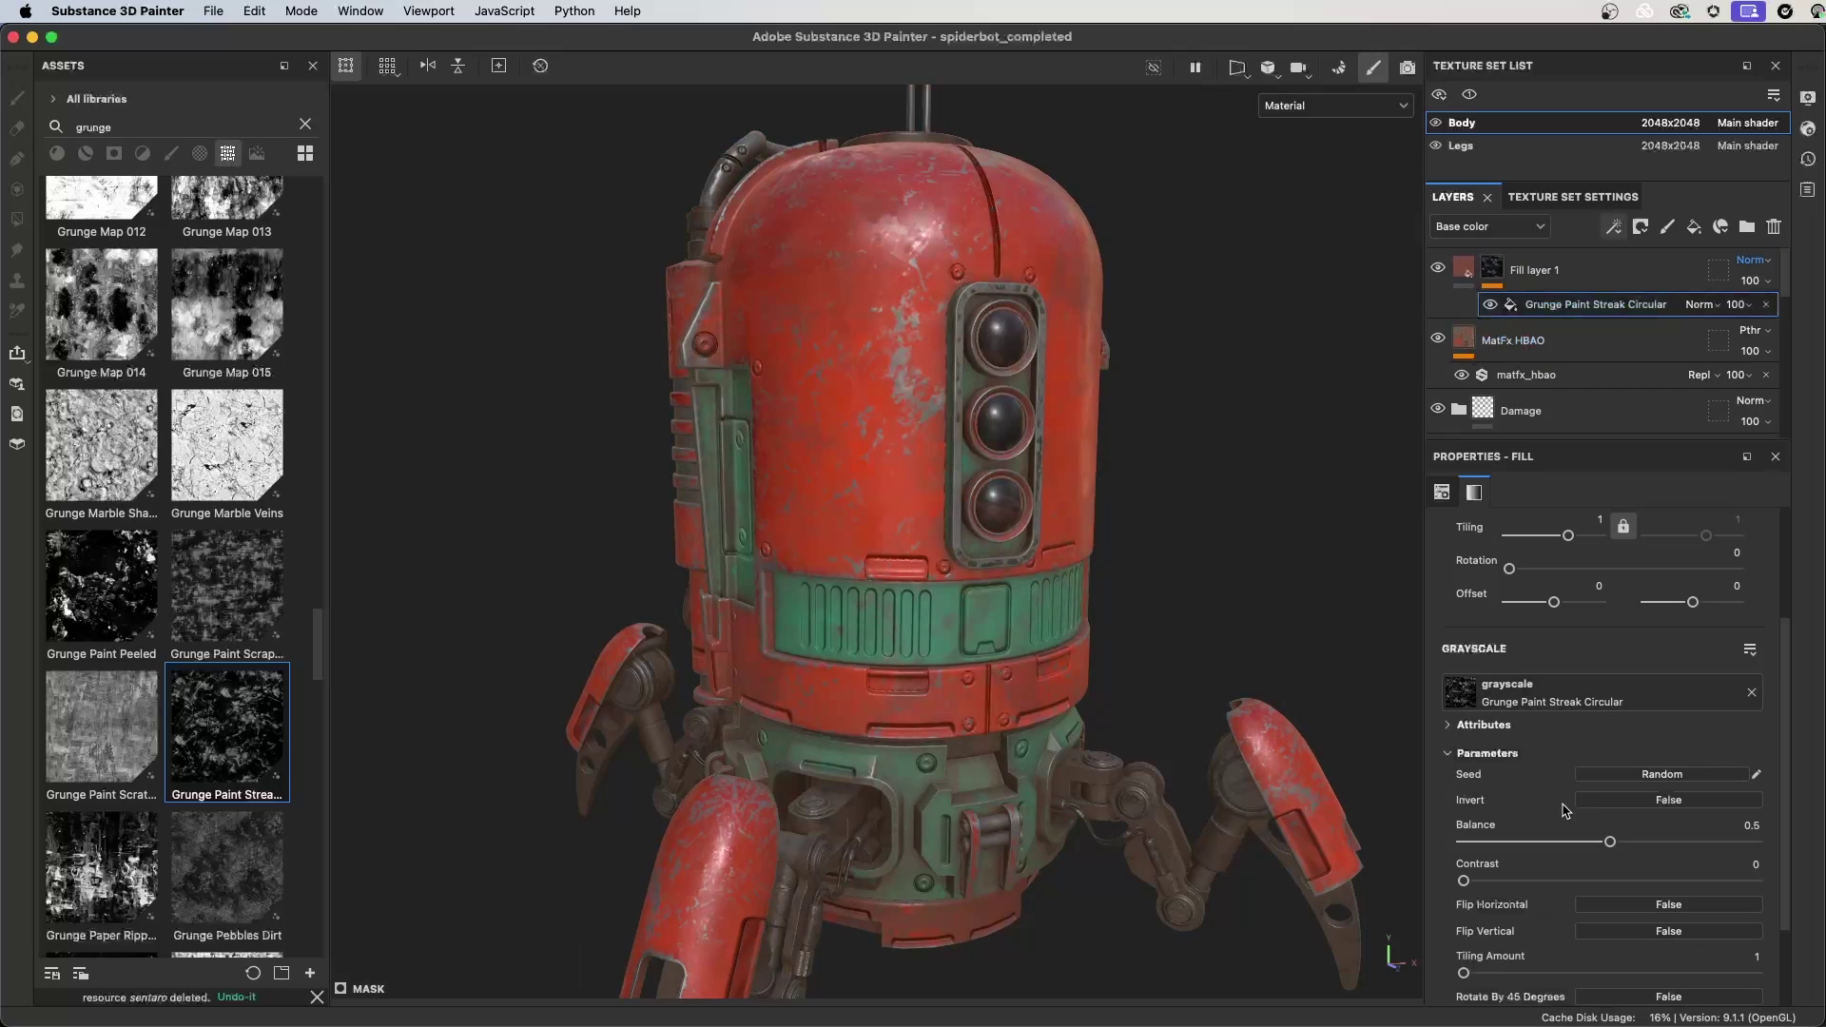
pyautogui.moveTo(1607, 842); pyautogui.dragTo(1694, 846)
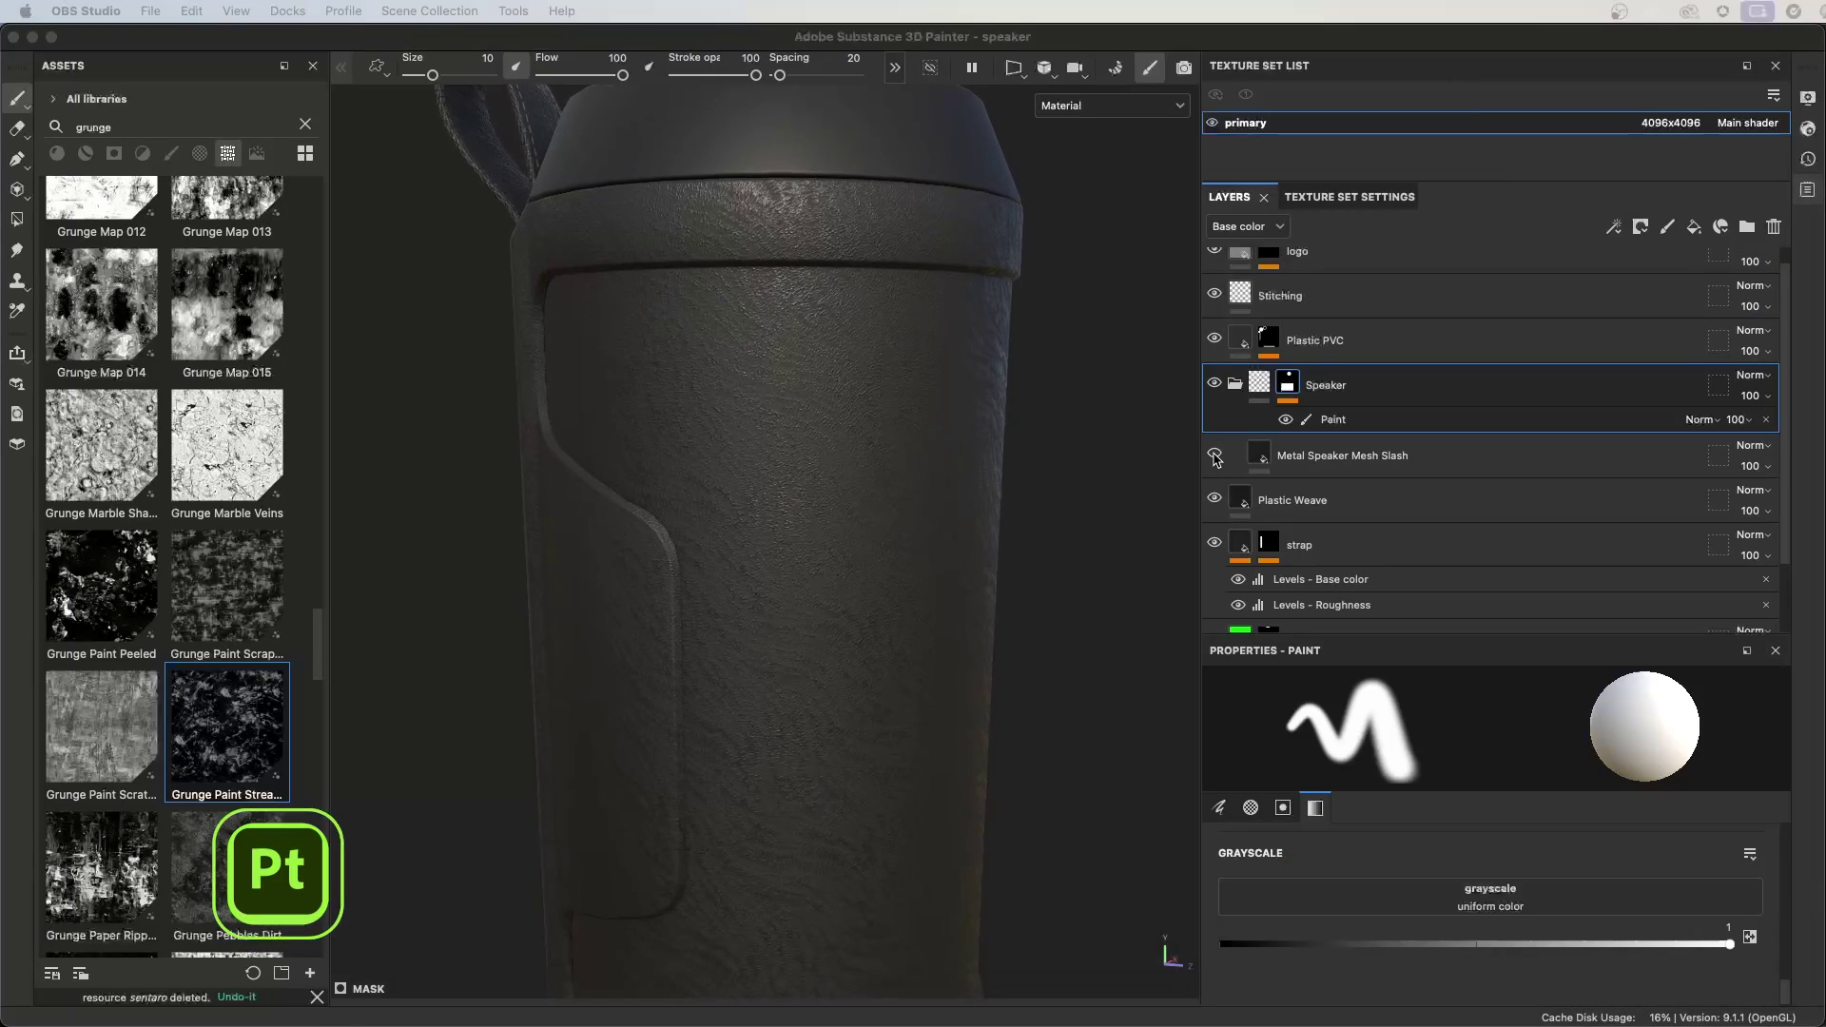
# - Show the Metal Speaker Mesh Slash layer in the Speaker folder and examine the mesh pattern up close
pyautogui.click(1215, 456)
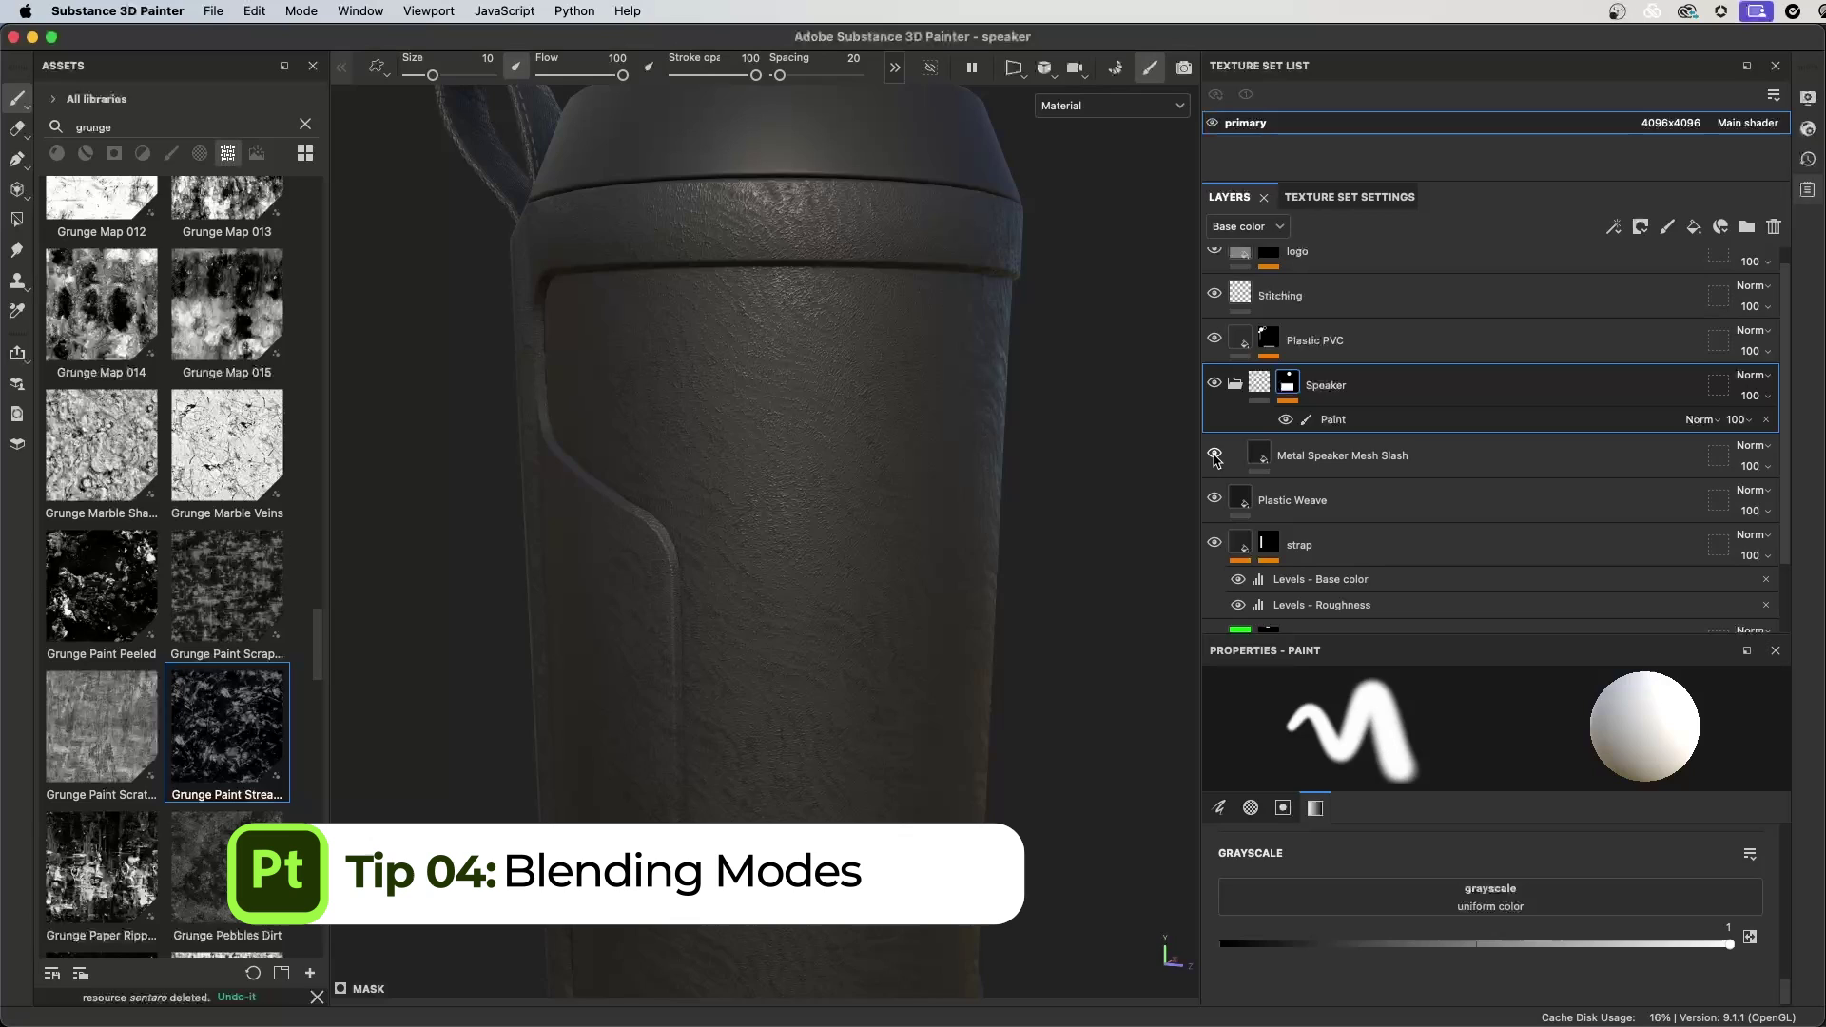
pyautogui.scroll(8, 726, 407)
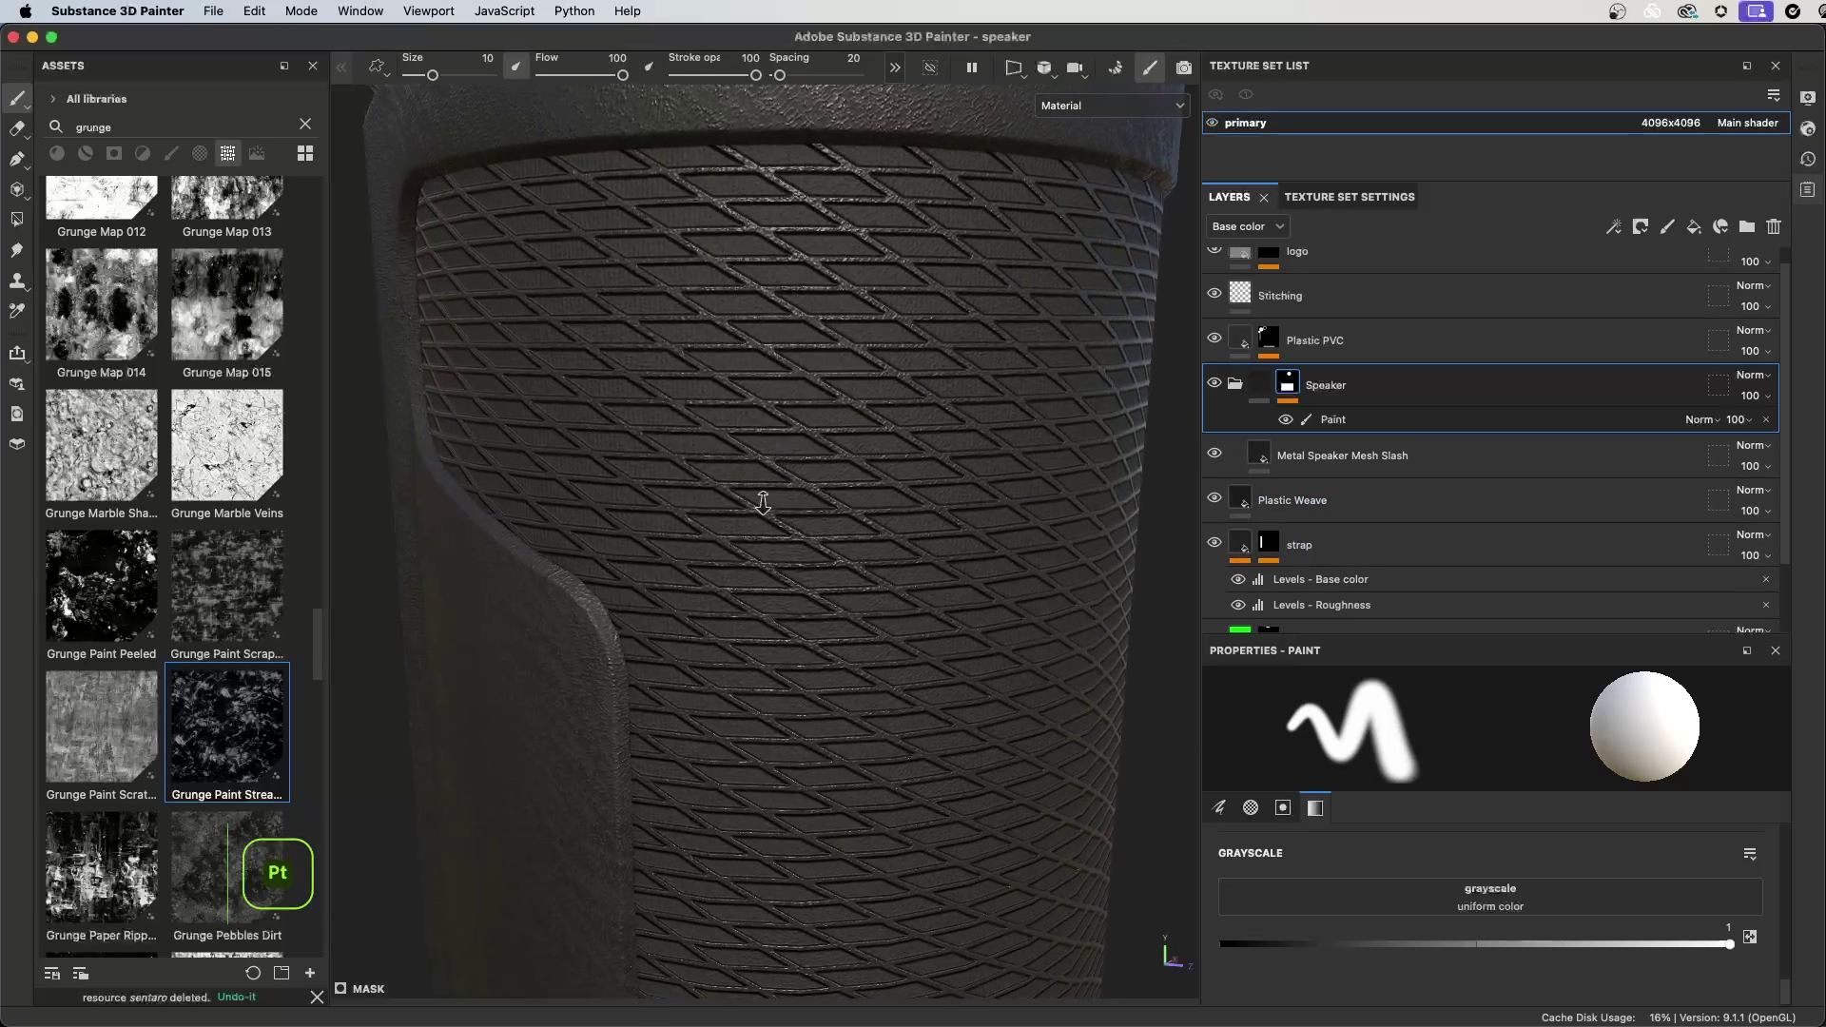
pyautogui.keyDown('alt'); pyautogui.moveTo(916, 587); pyautogui.dragTo(961, 591); pyautogui.keyUp('alt')
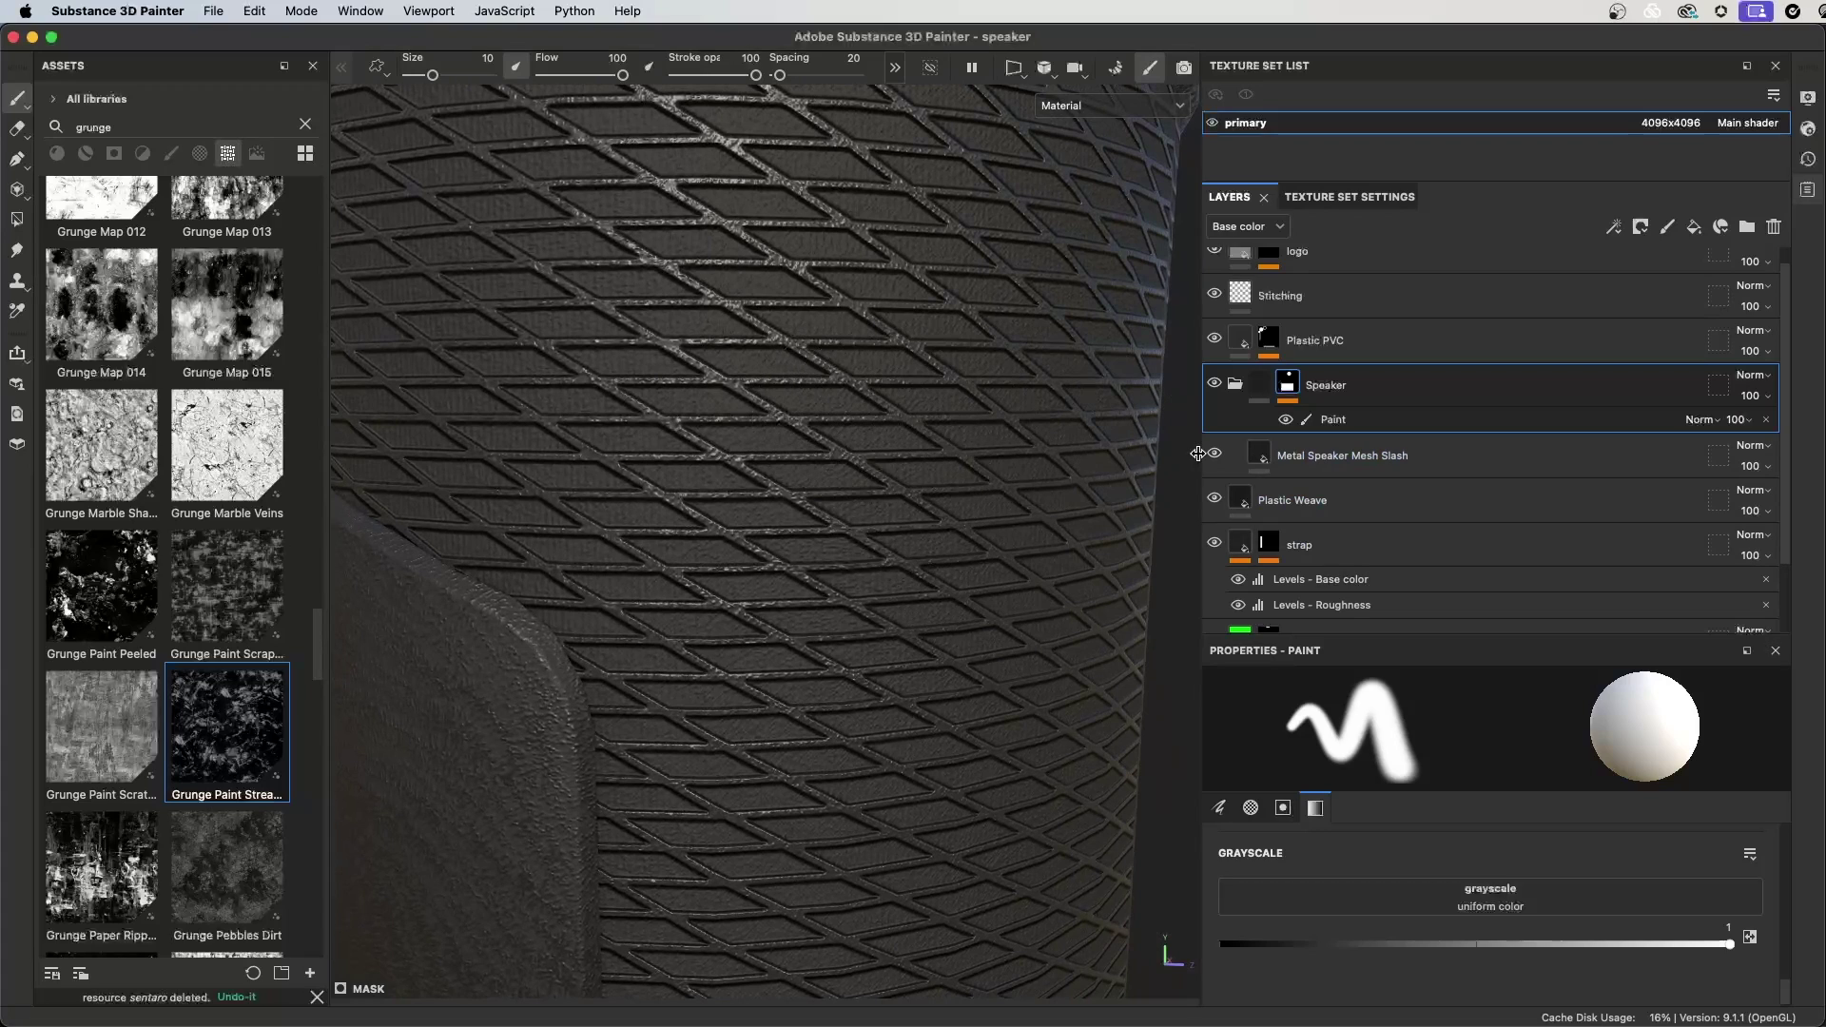
# - Try the Normal blending mode on the Metal Speaker Mesh Slash layer's Normal channel, and undo that change
pyautogui.click(1406, 460)
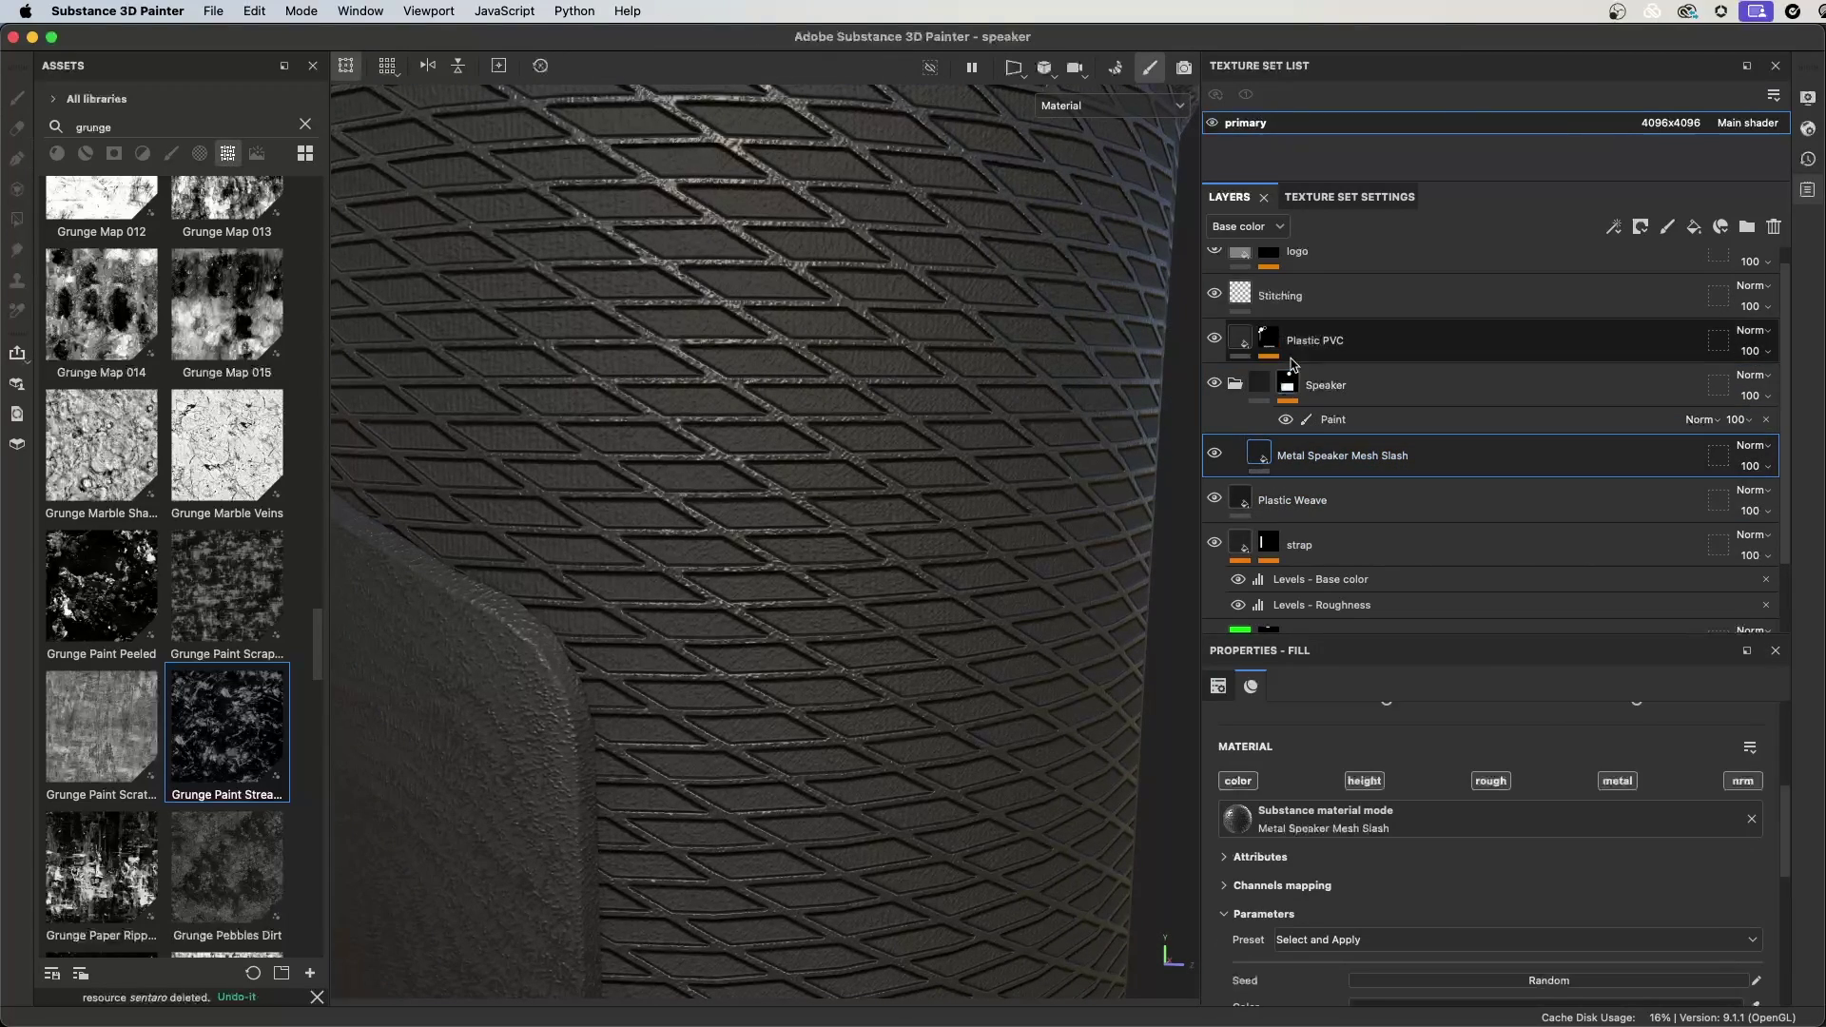
pyautogui.click(1280, 228)
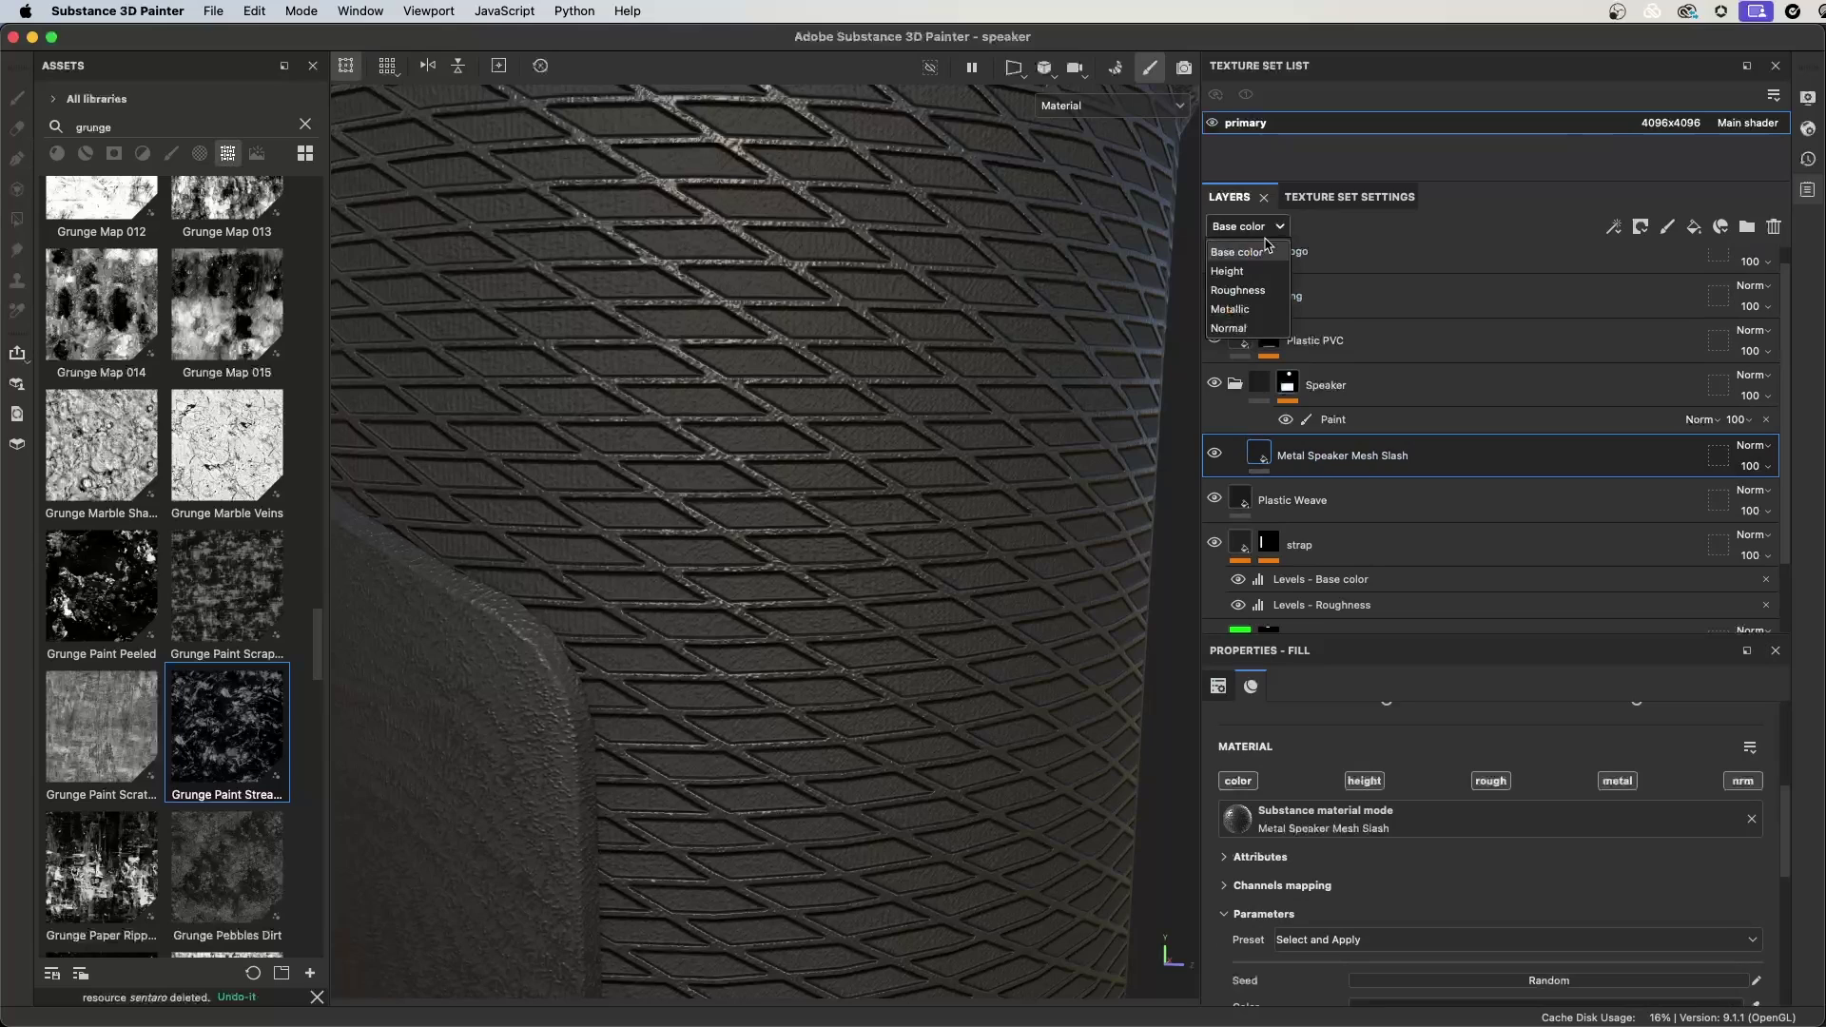
pyautogui.click(1250, 328)
pyautogui.click(1750, 447)
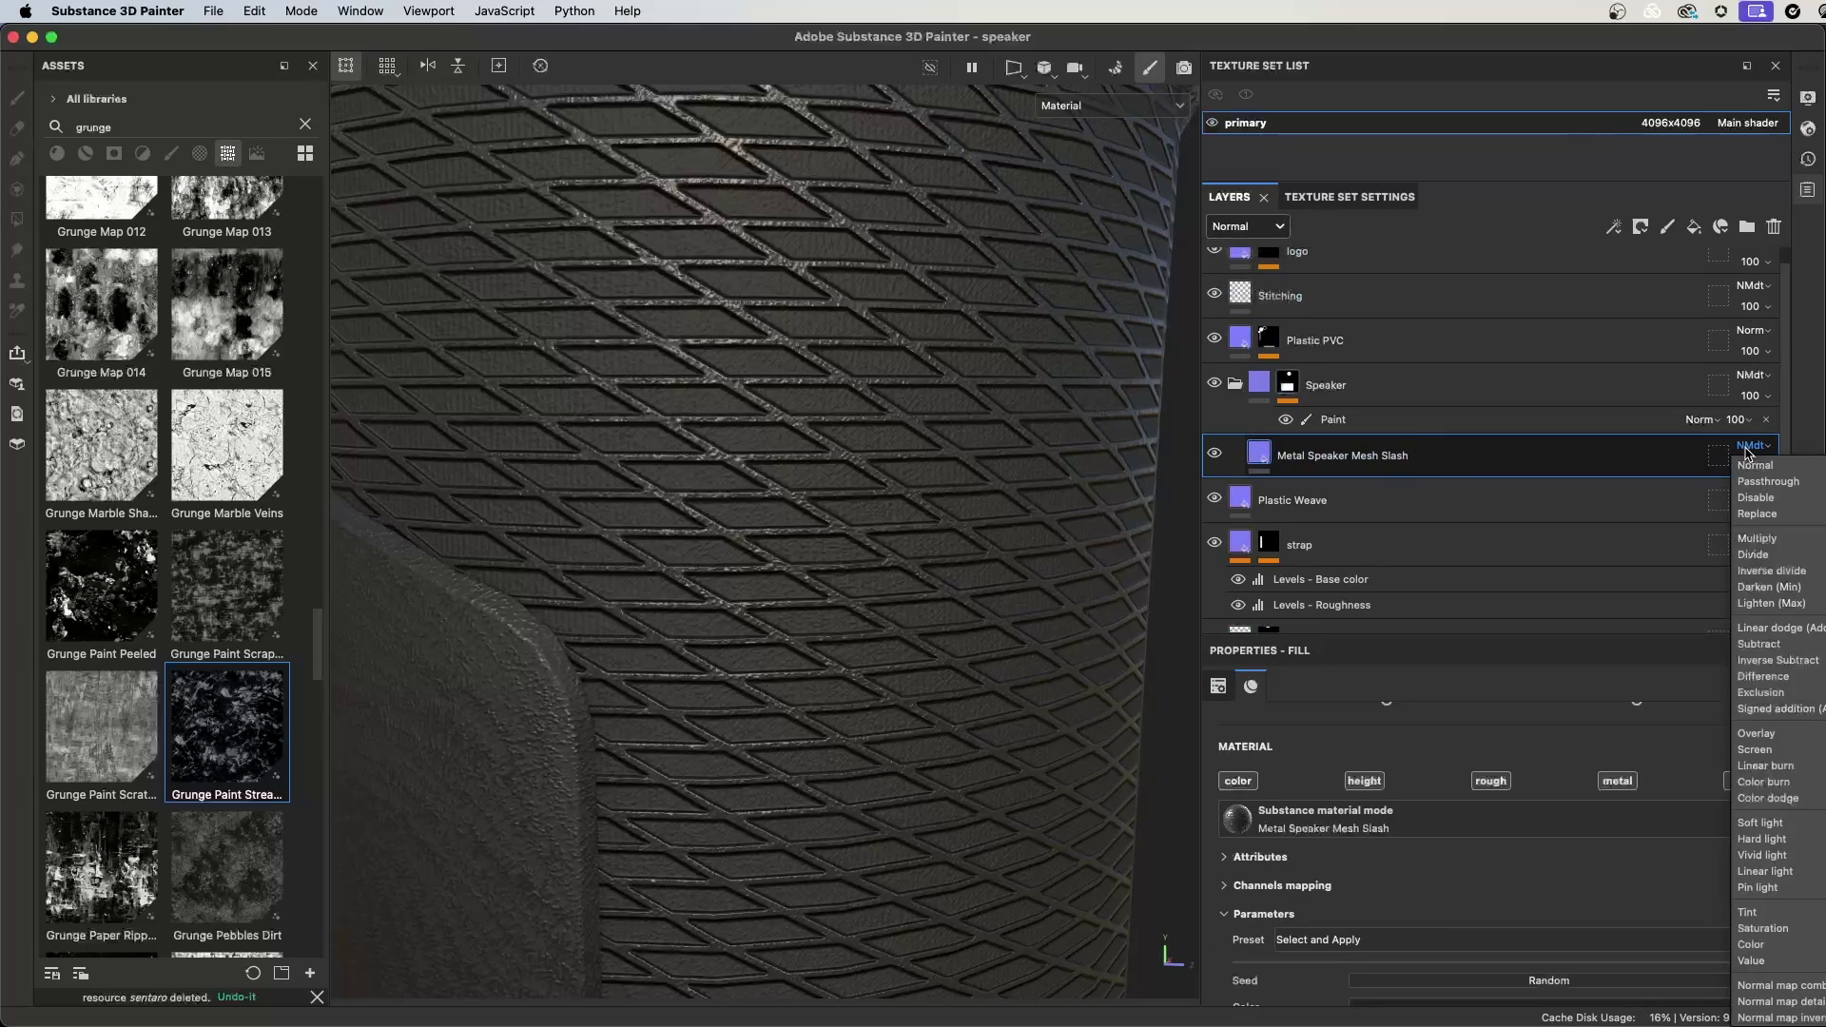
pyautogui.click(1753, 464)
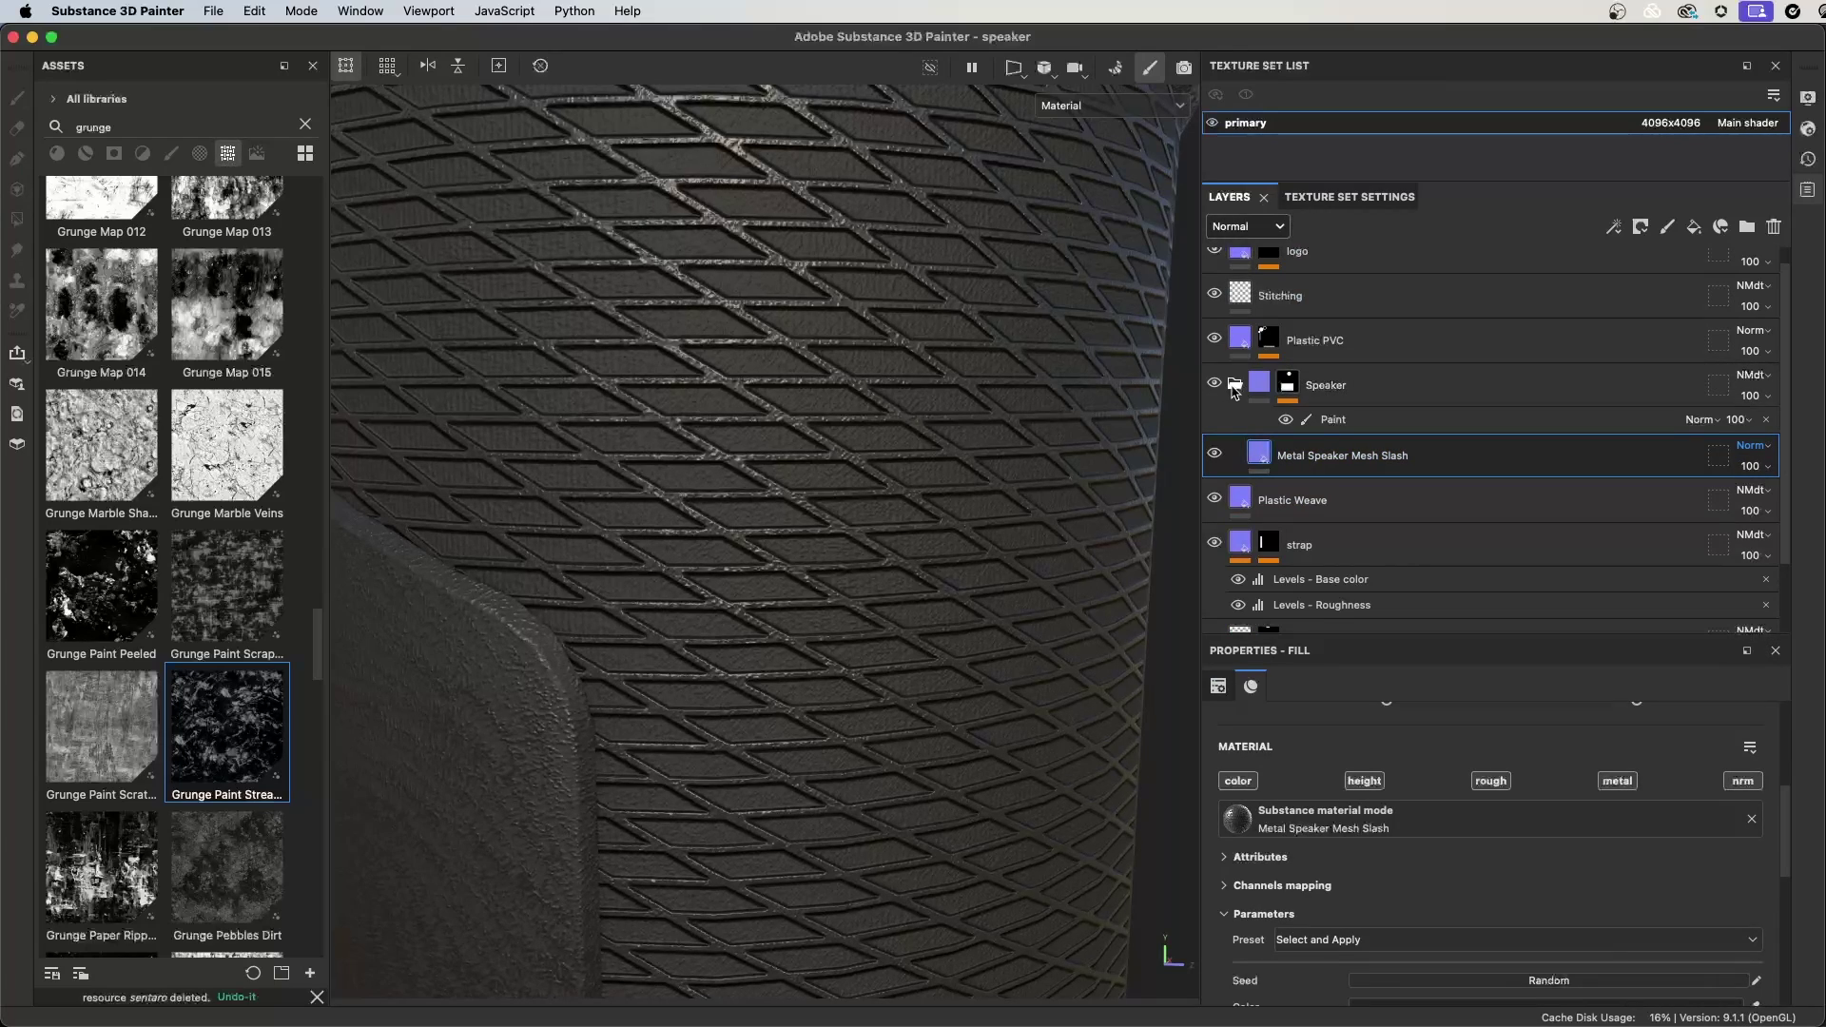
pyautogui.press('super+z')
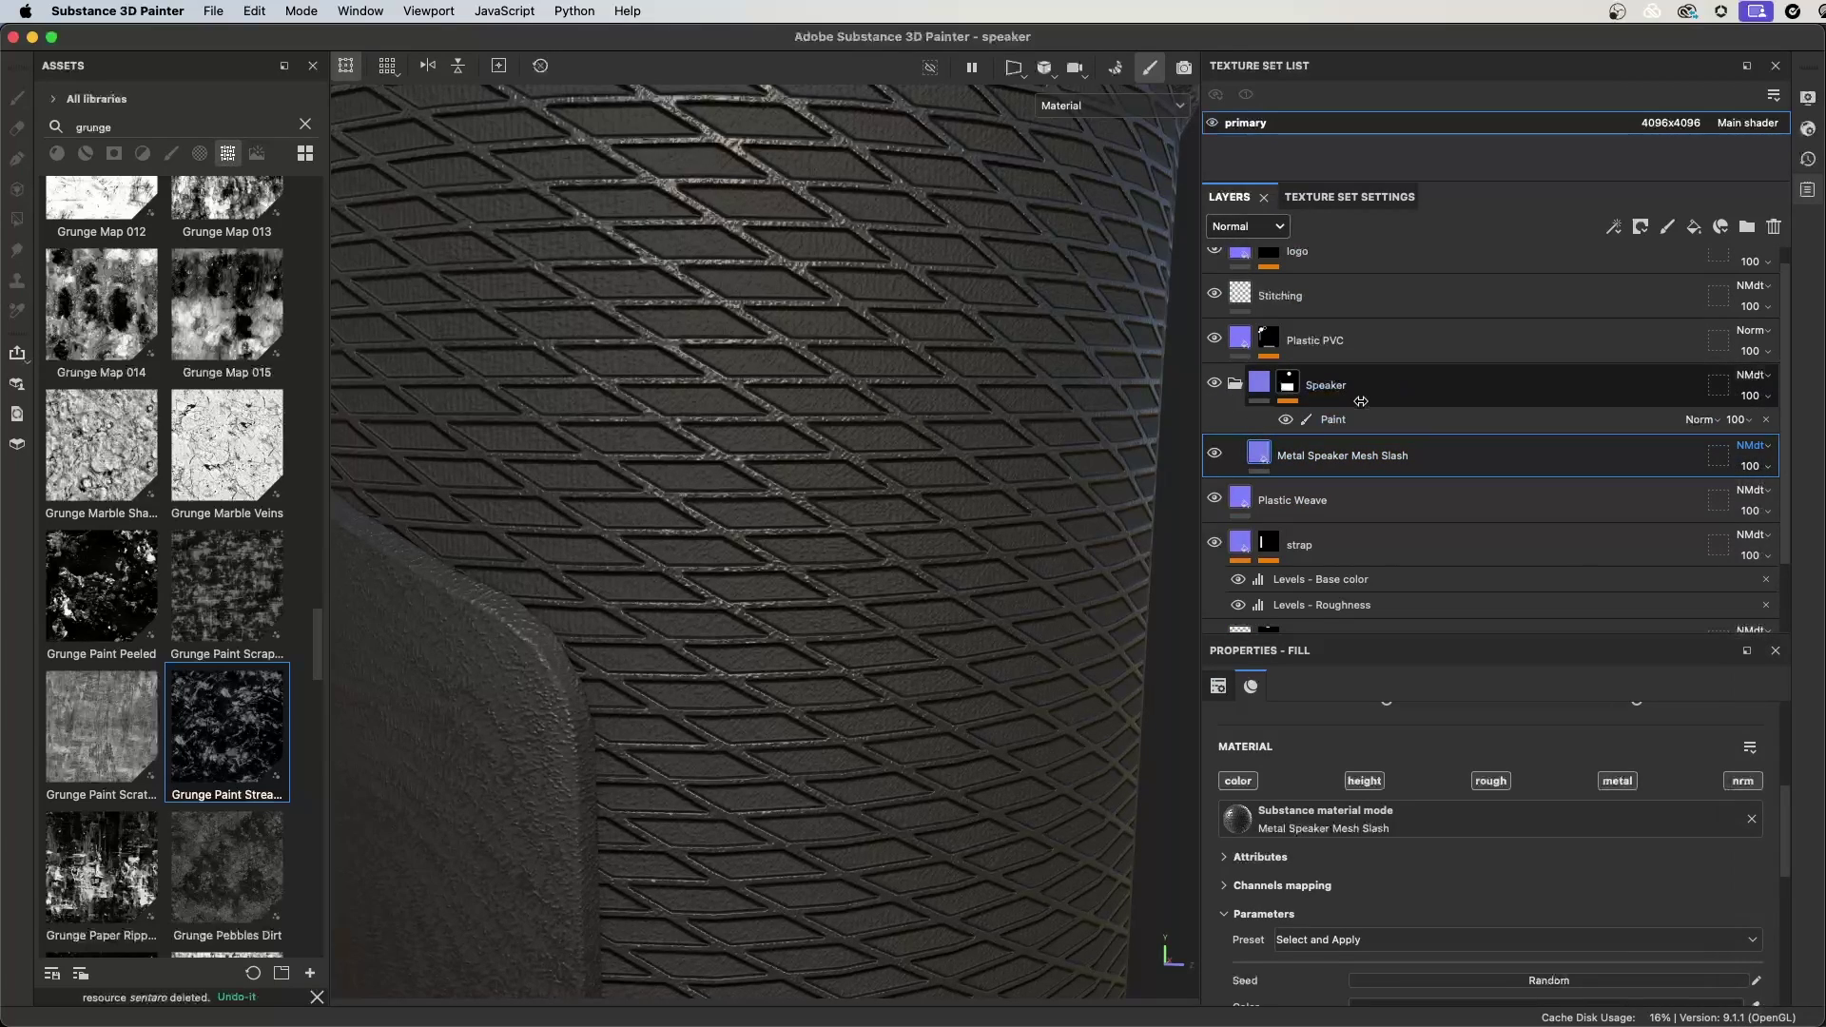
# - Set the Speaker folder's blending mode to Normal and apply that mode to all of its channels
pyautogui.click(1373, 382)
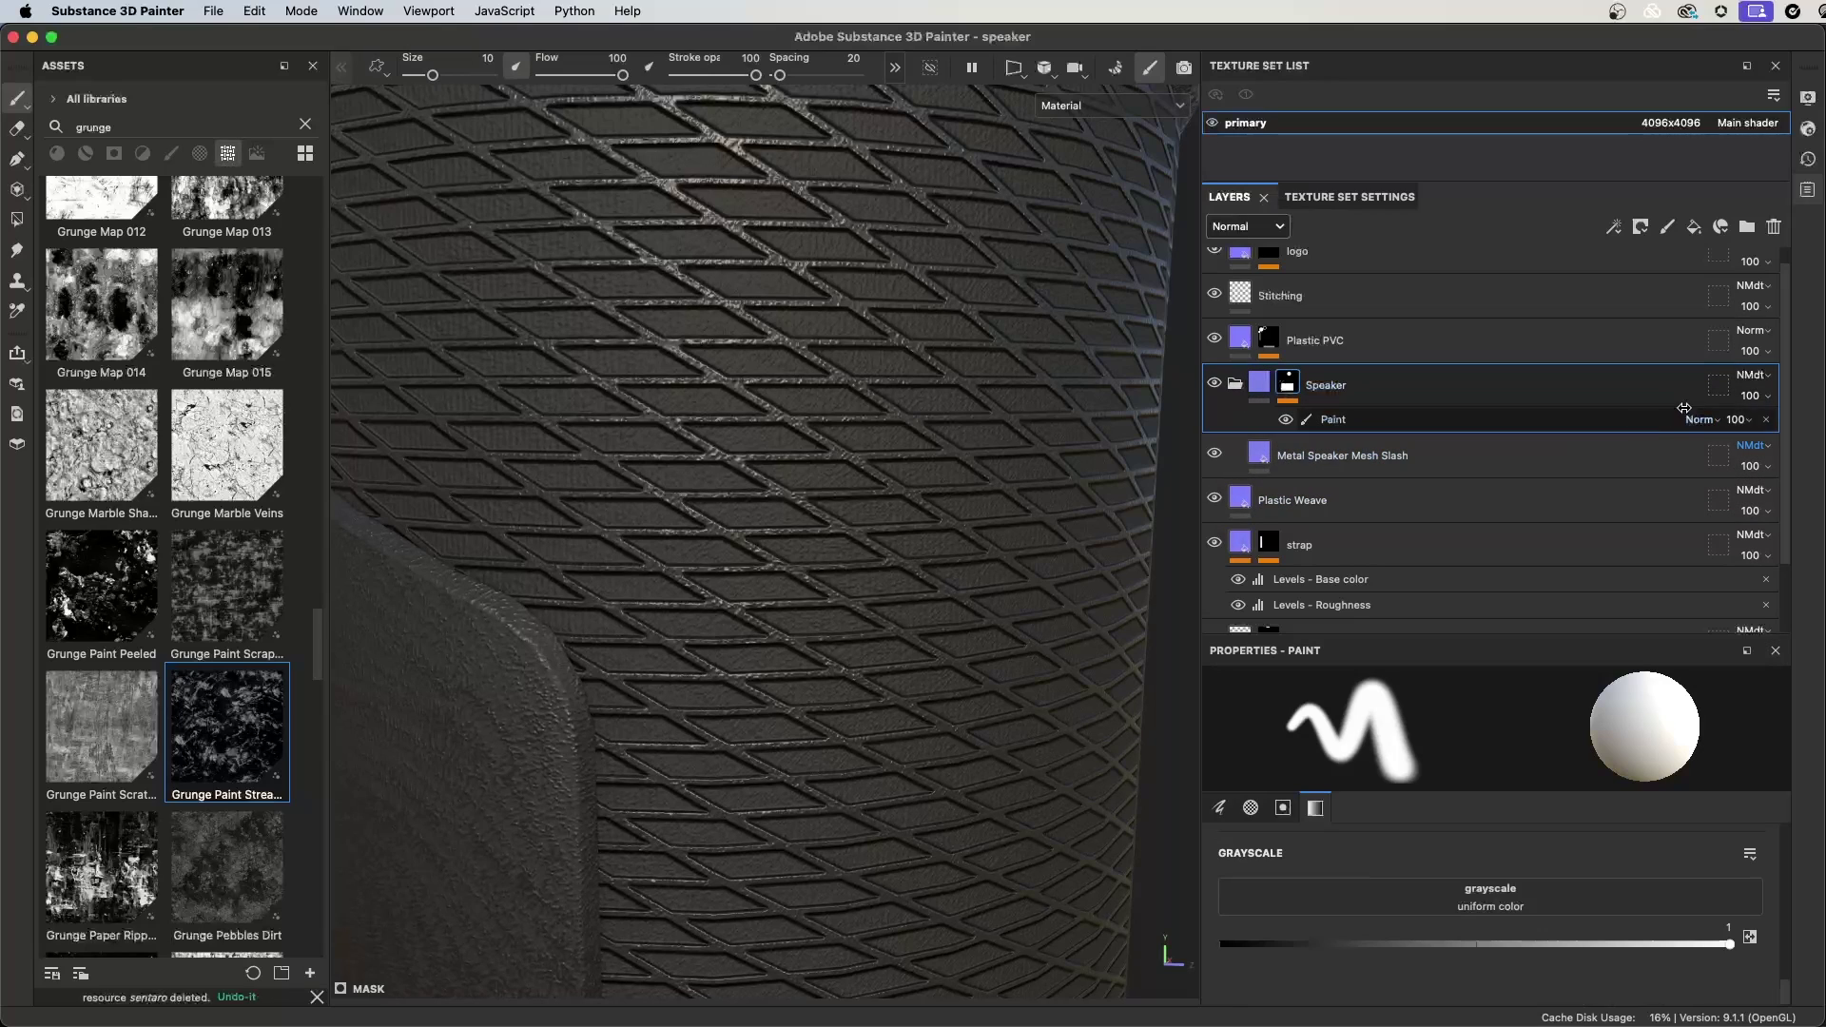
pyautogui.click(1750, 375)
pyautogui.click(1758, 385)
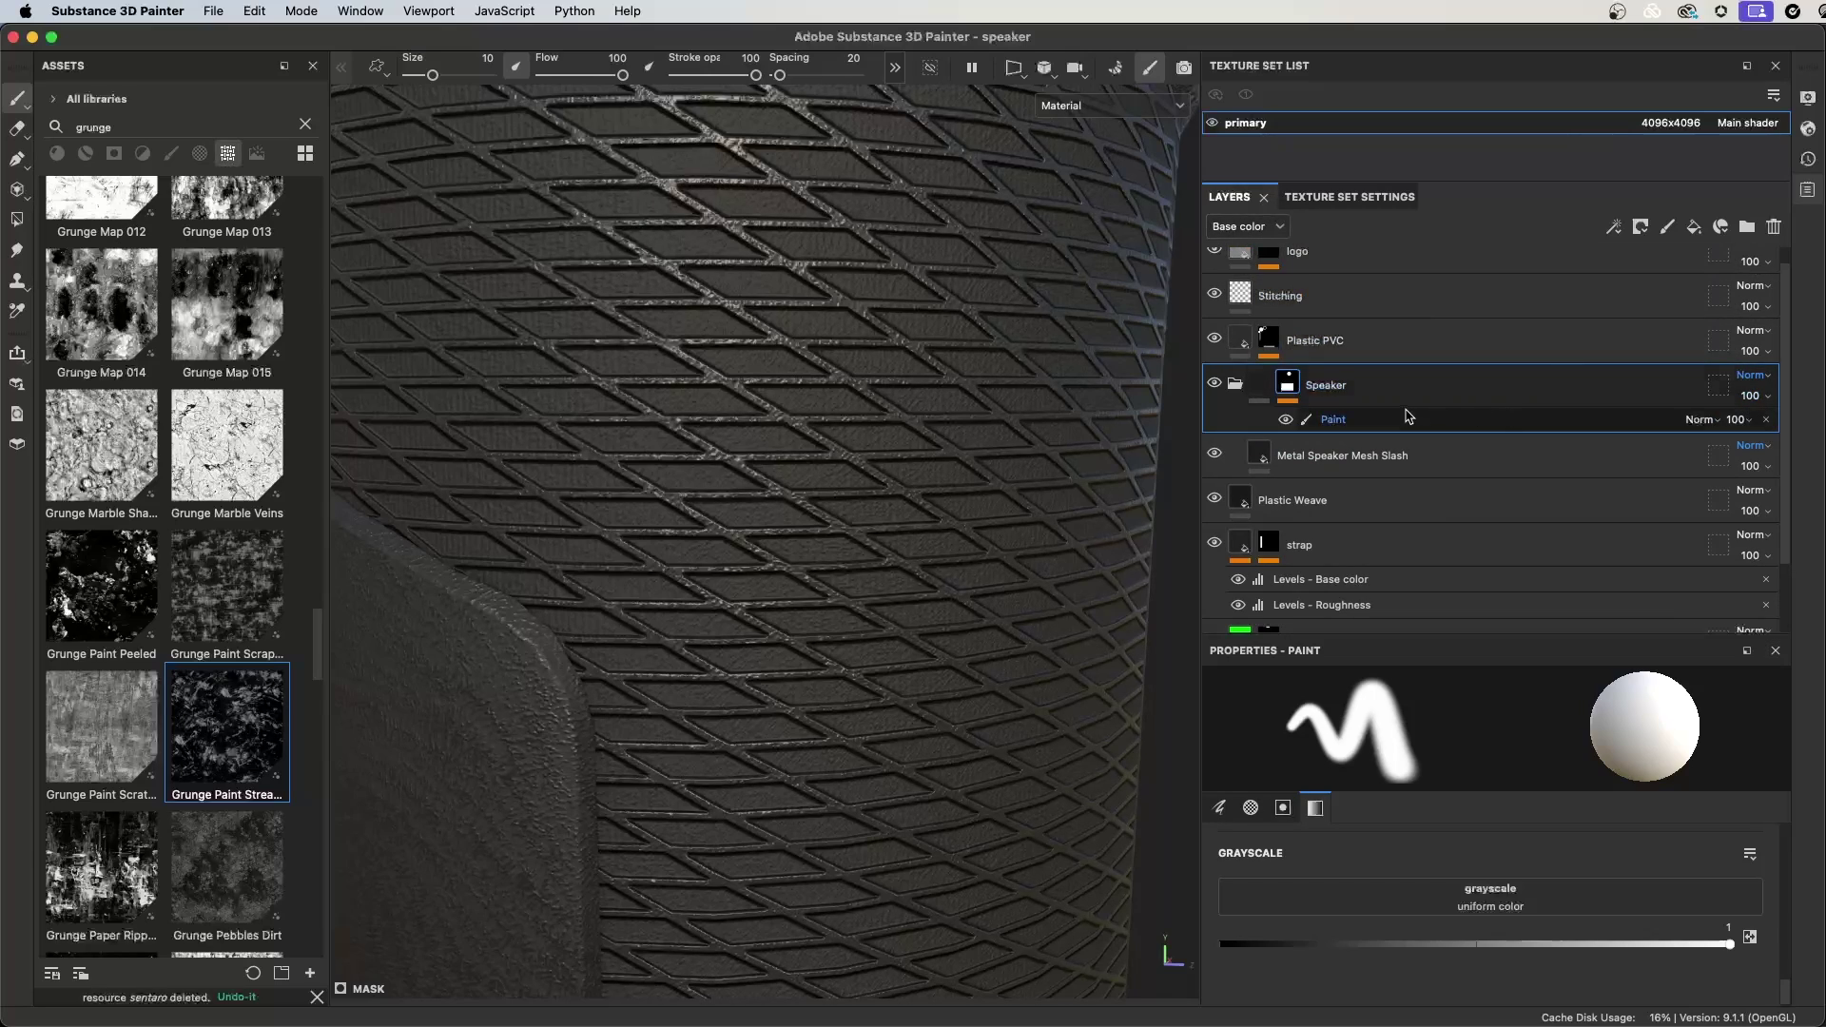
pyautogui.rightClick(1380, 389)
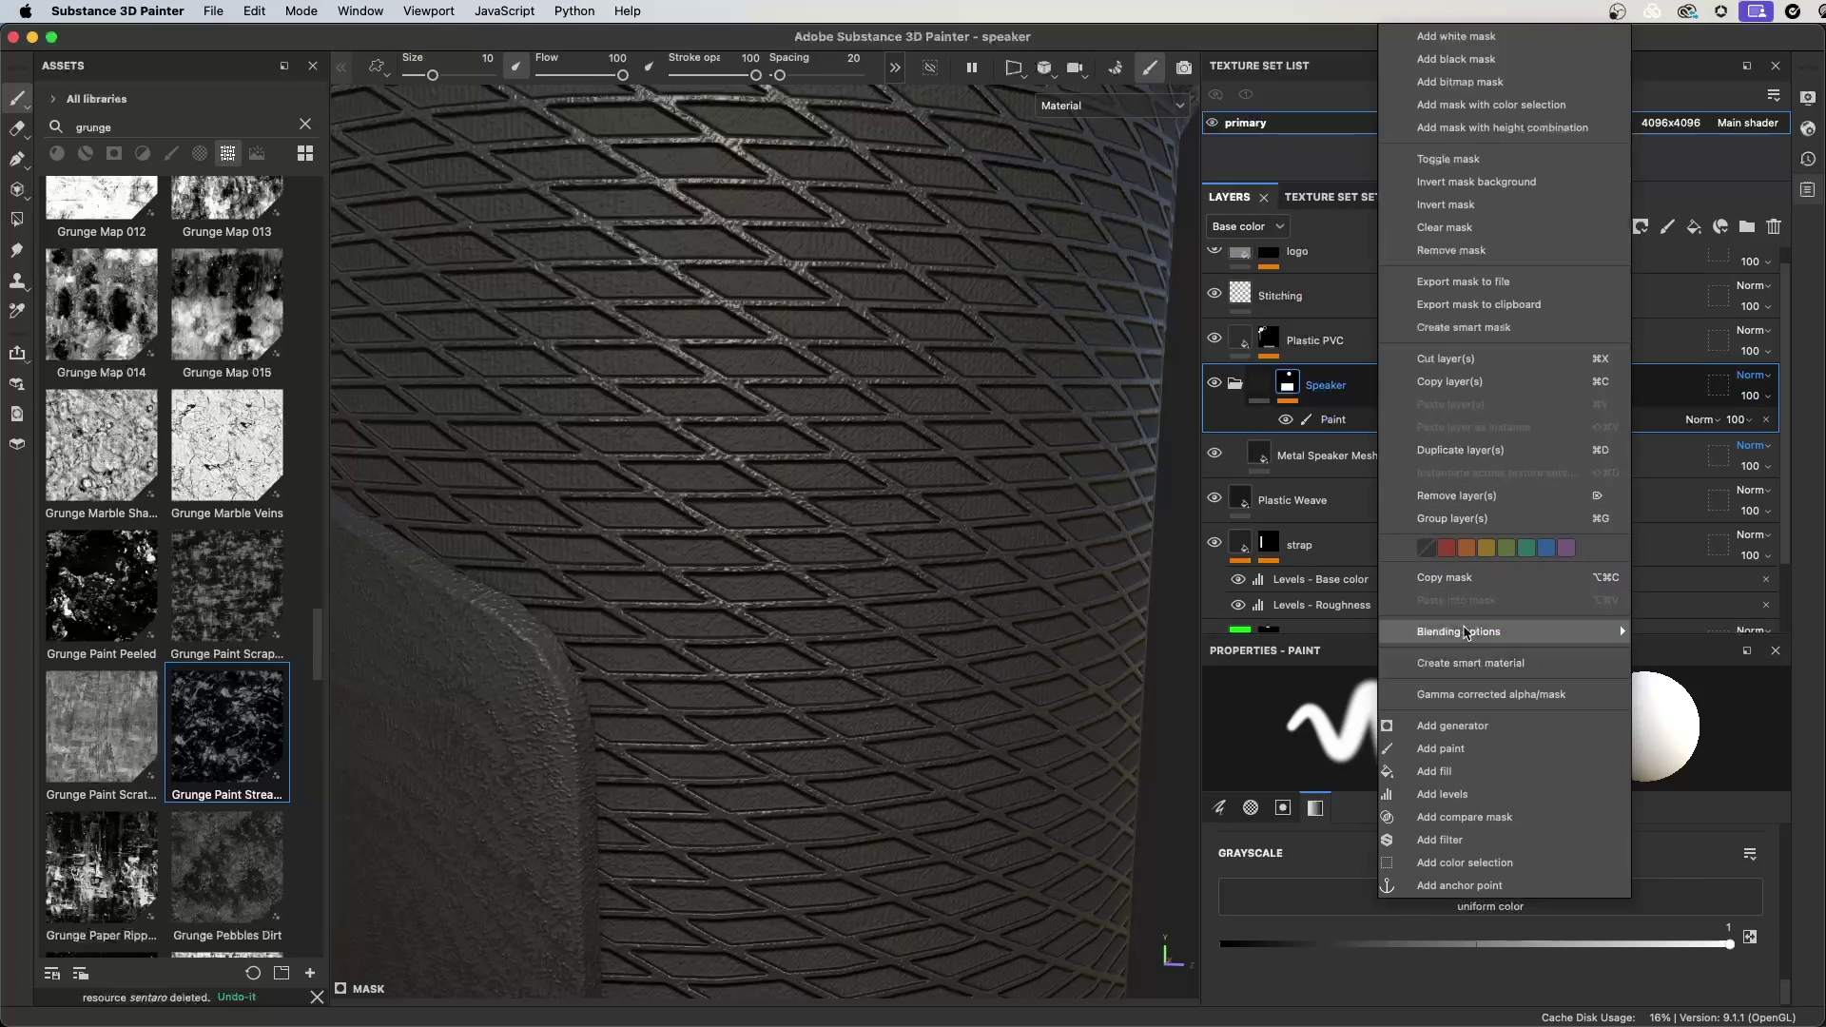
pyautogui.moveTo(1454, 640)
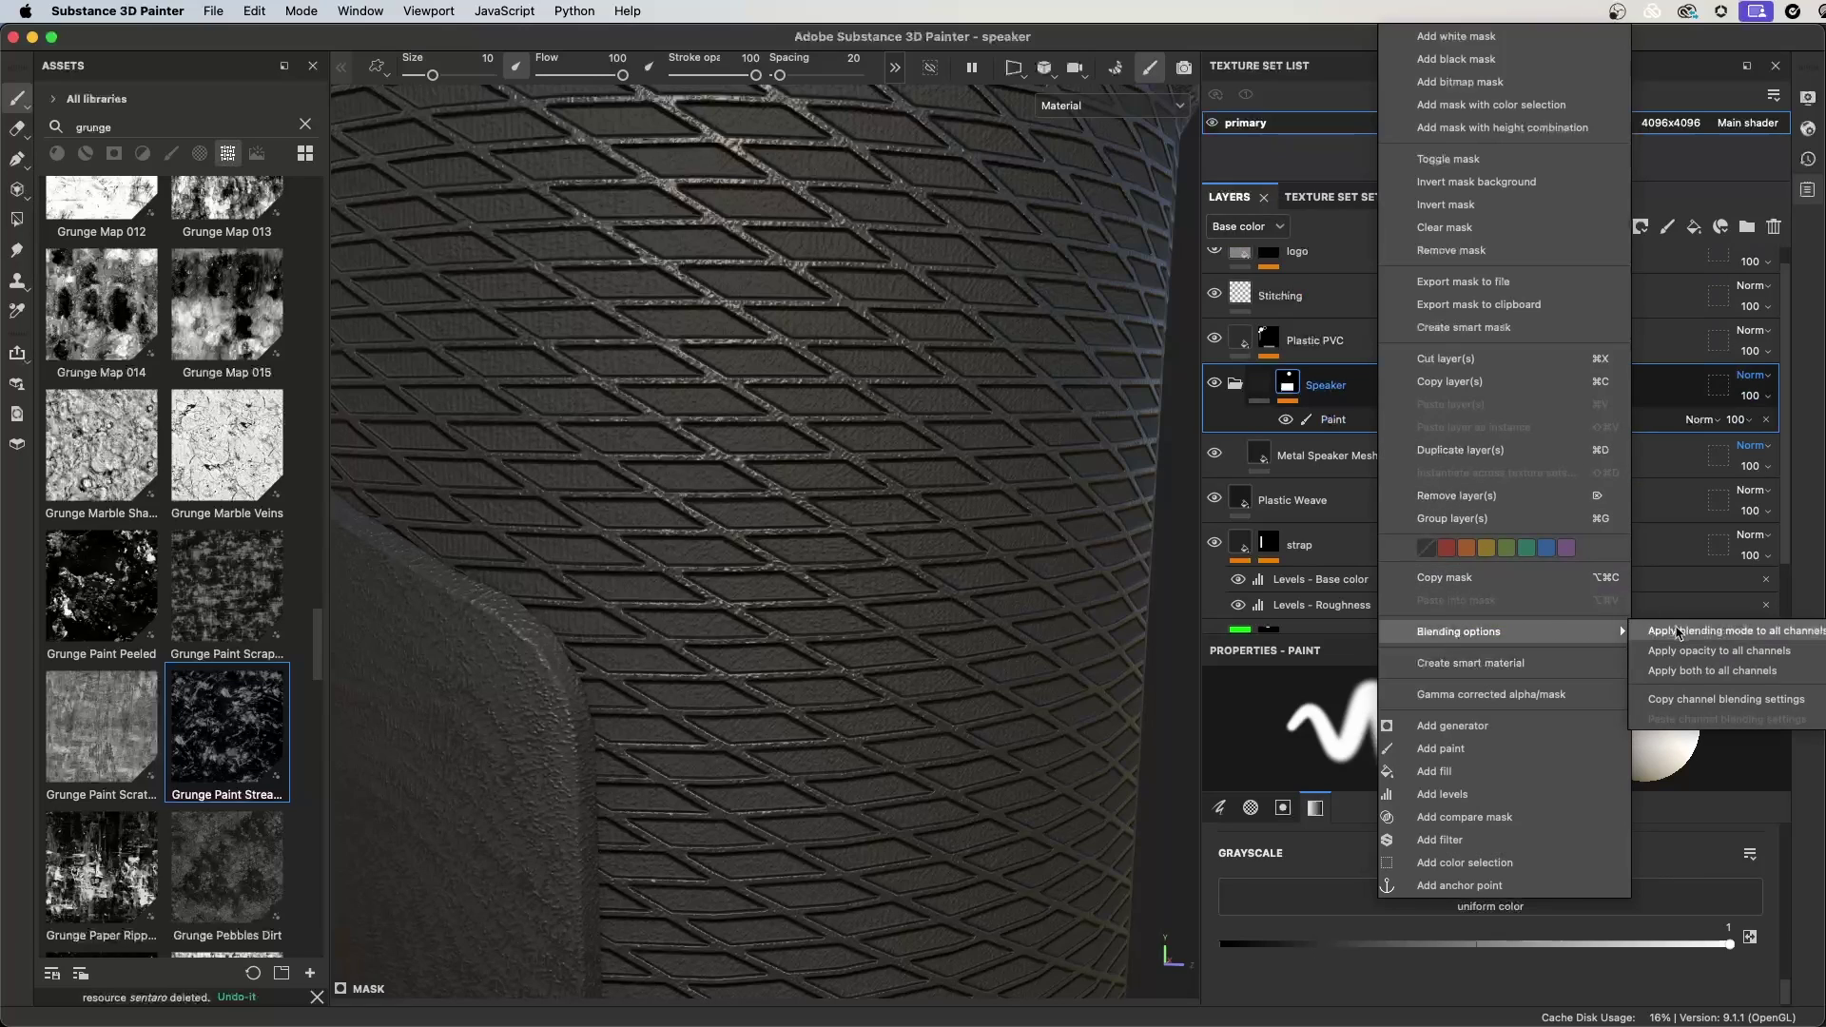
pyautogui.click(1679, 633)
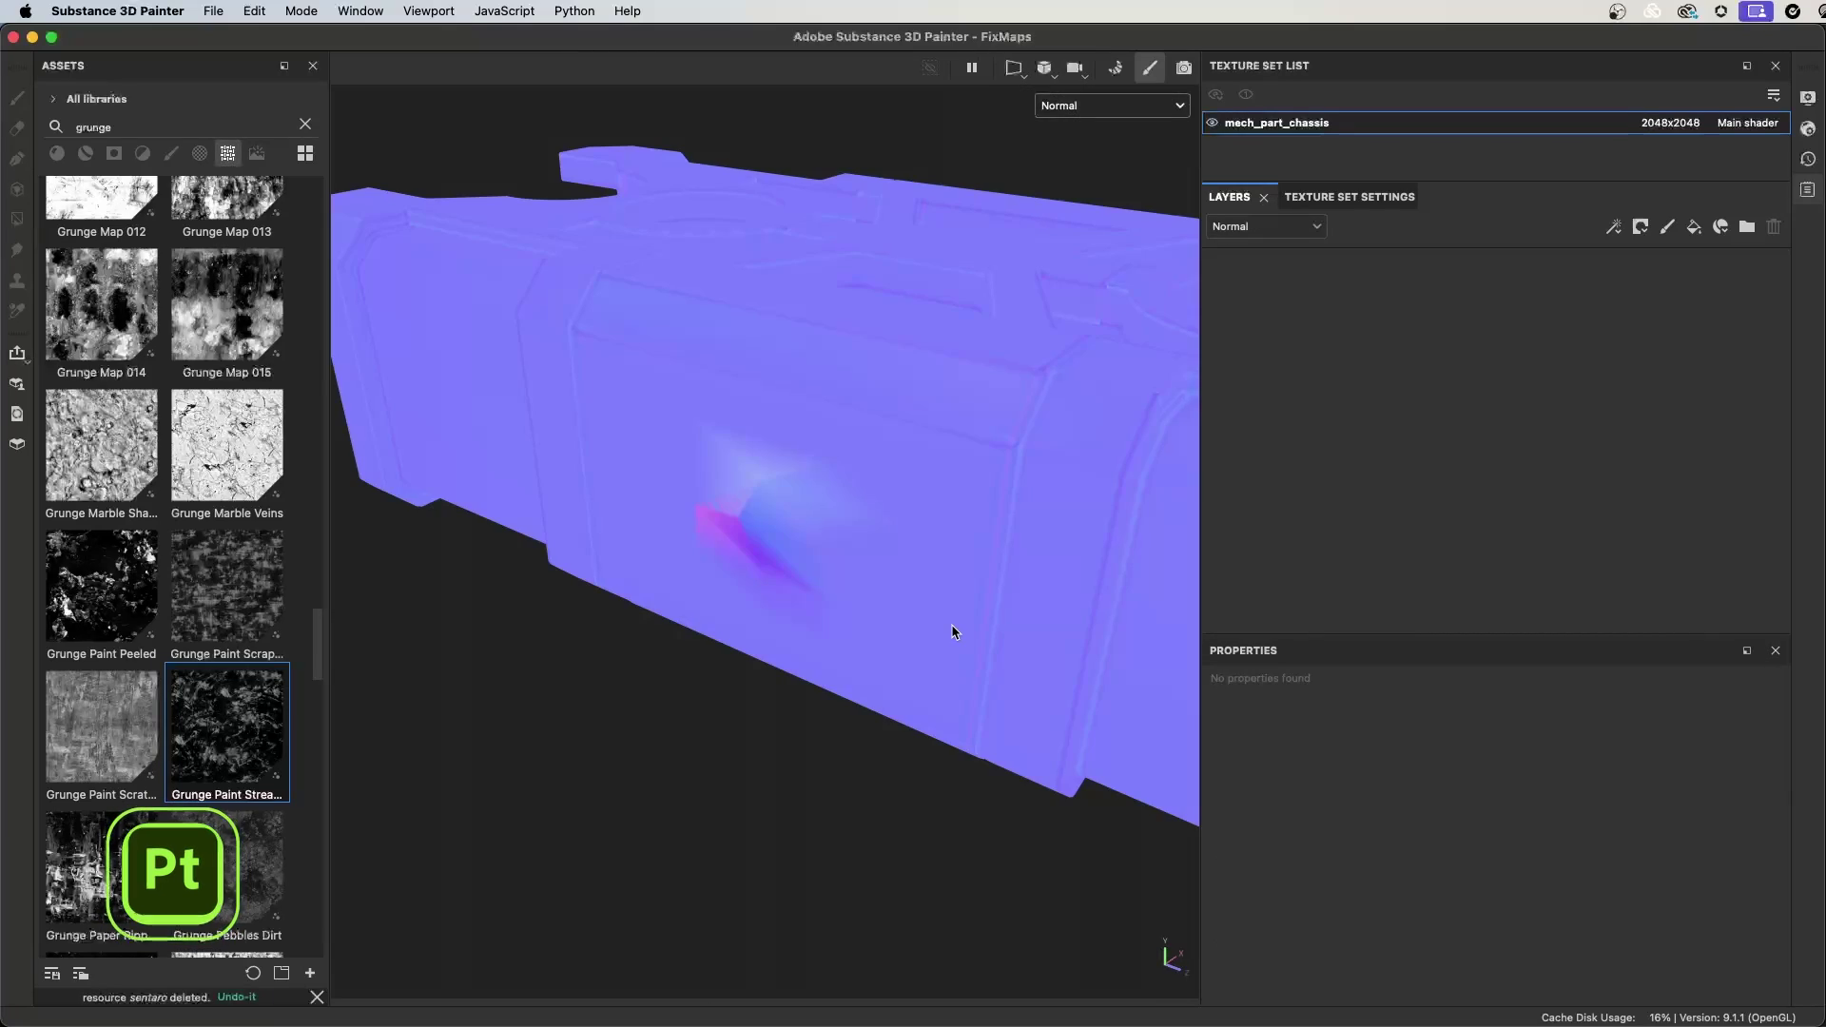
# - Set normal mixing to Replace for the mech_part_chassis texture set in the FixMaps project
pyautogui.scroll(1, 815, 555)
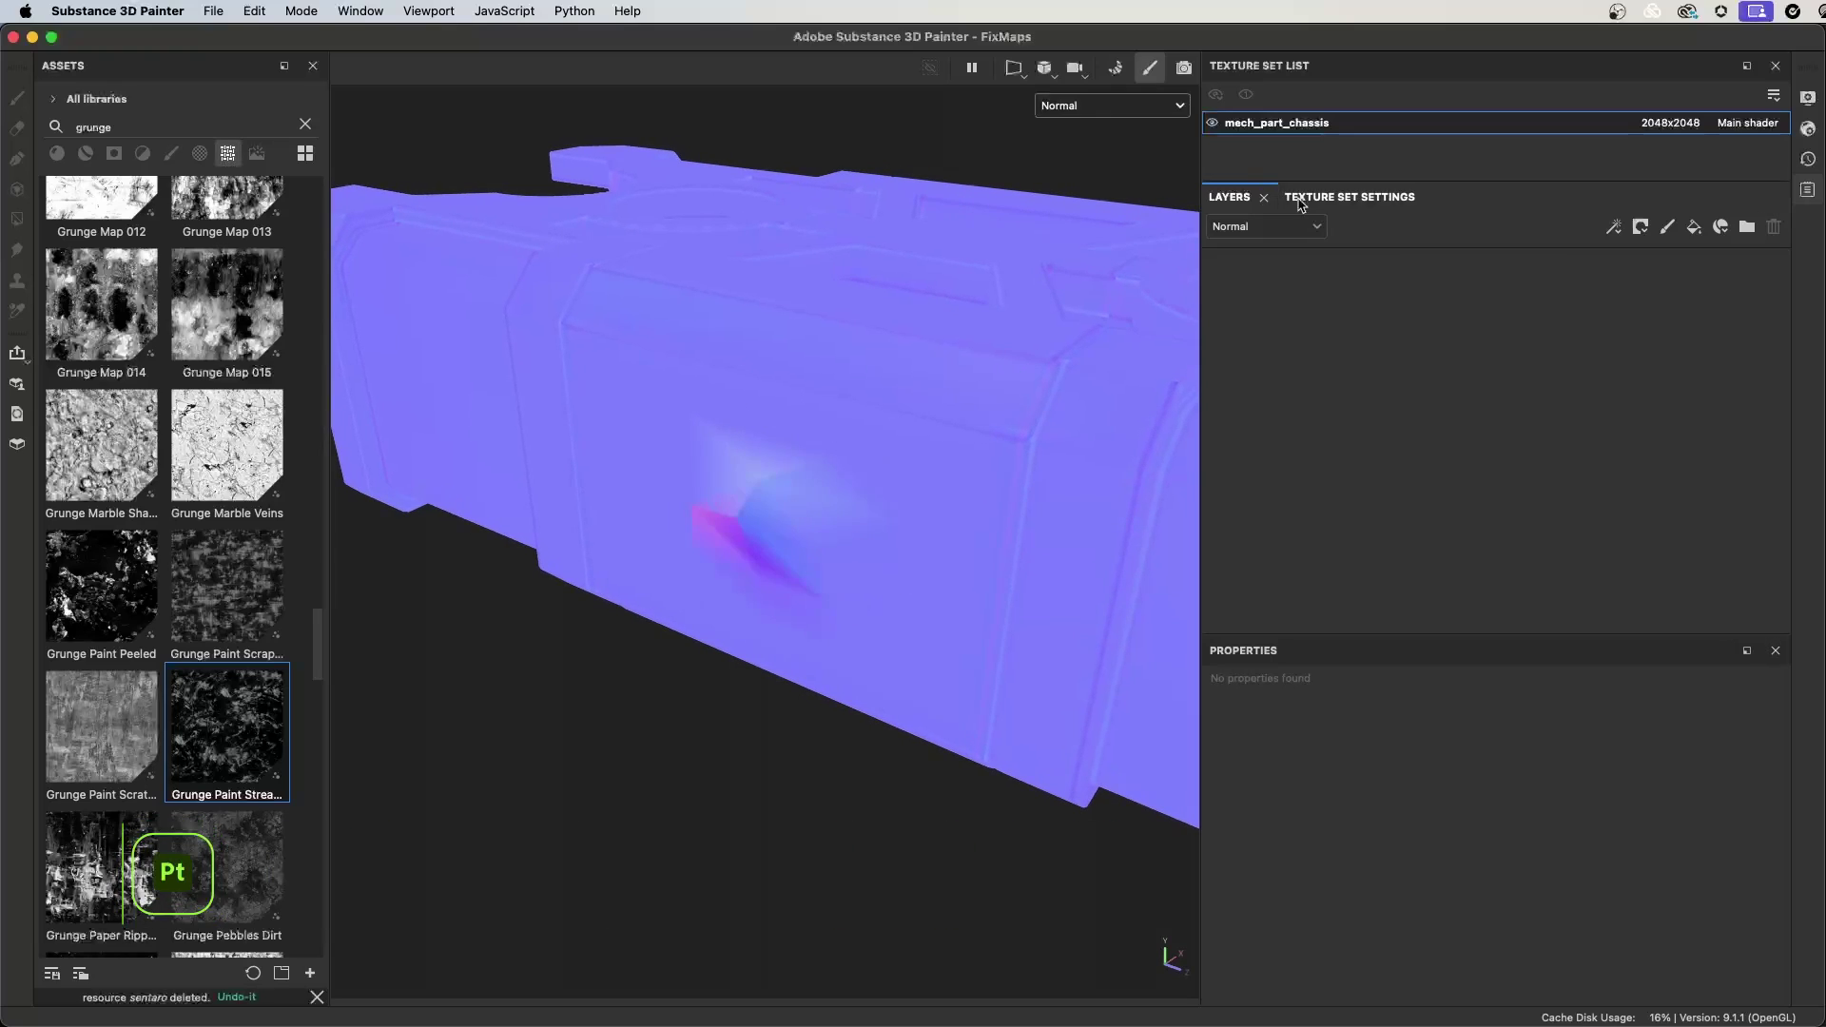
pyautogui.click(1350, 197)
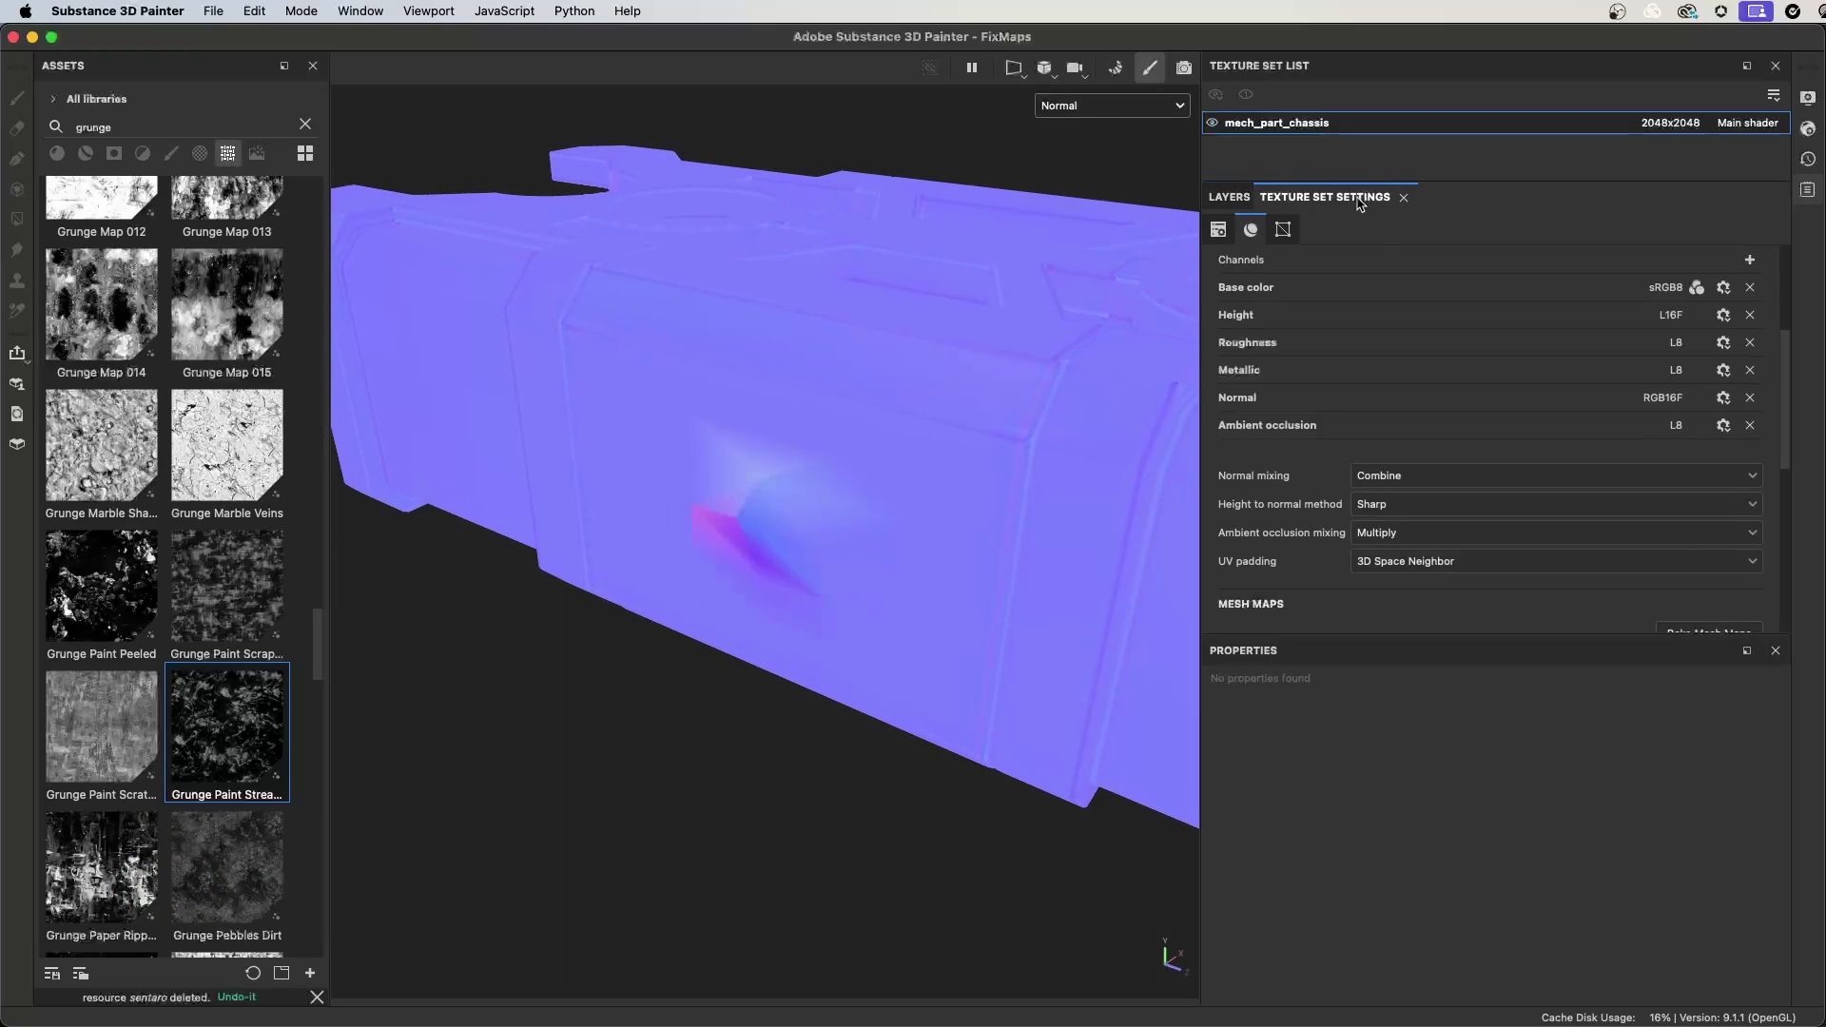
pyautogui.click(1398, 475)
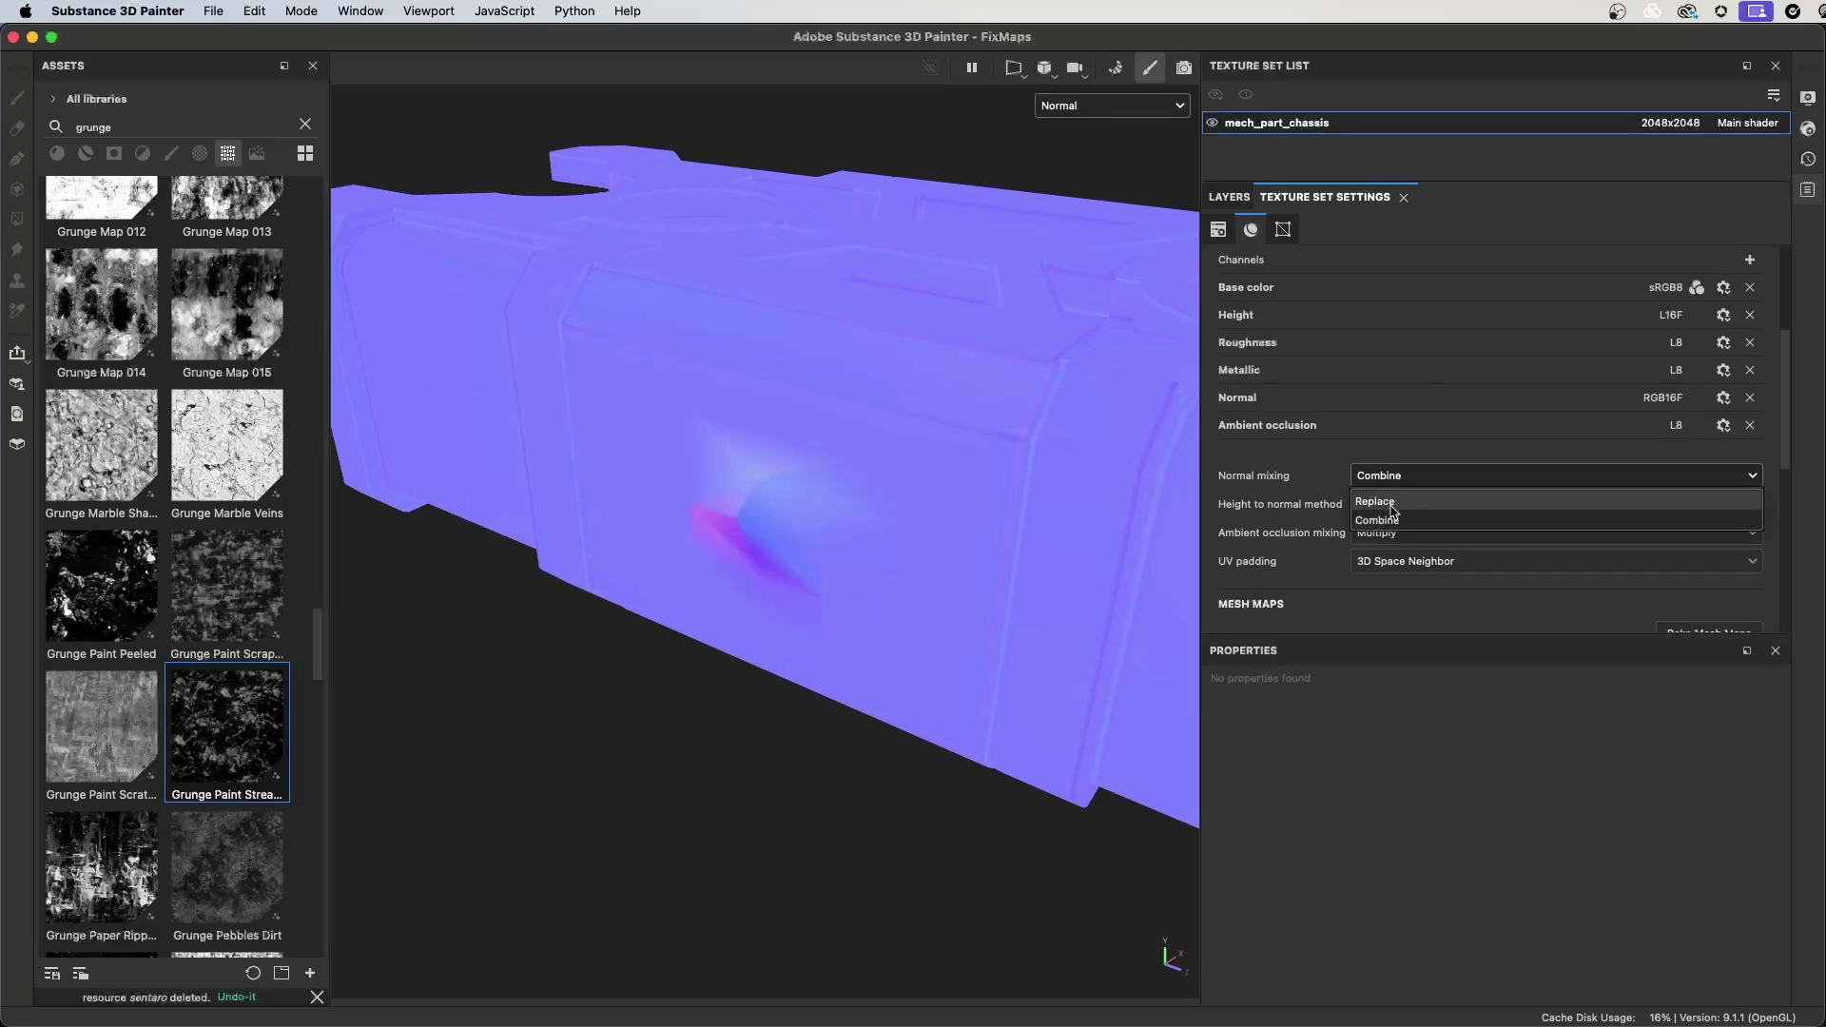
pyautogui.click(1398, 517)
# - Add a fill layer with only the normal channel active and assign it the mech_part_chassis mesh normal map
pyautogui.click(1229, 197)
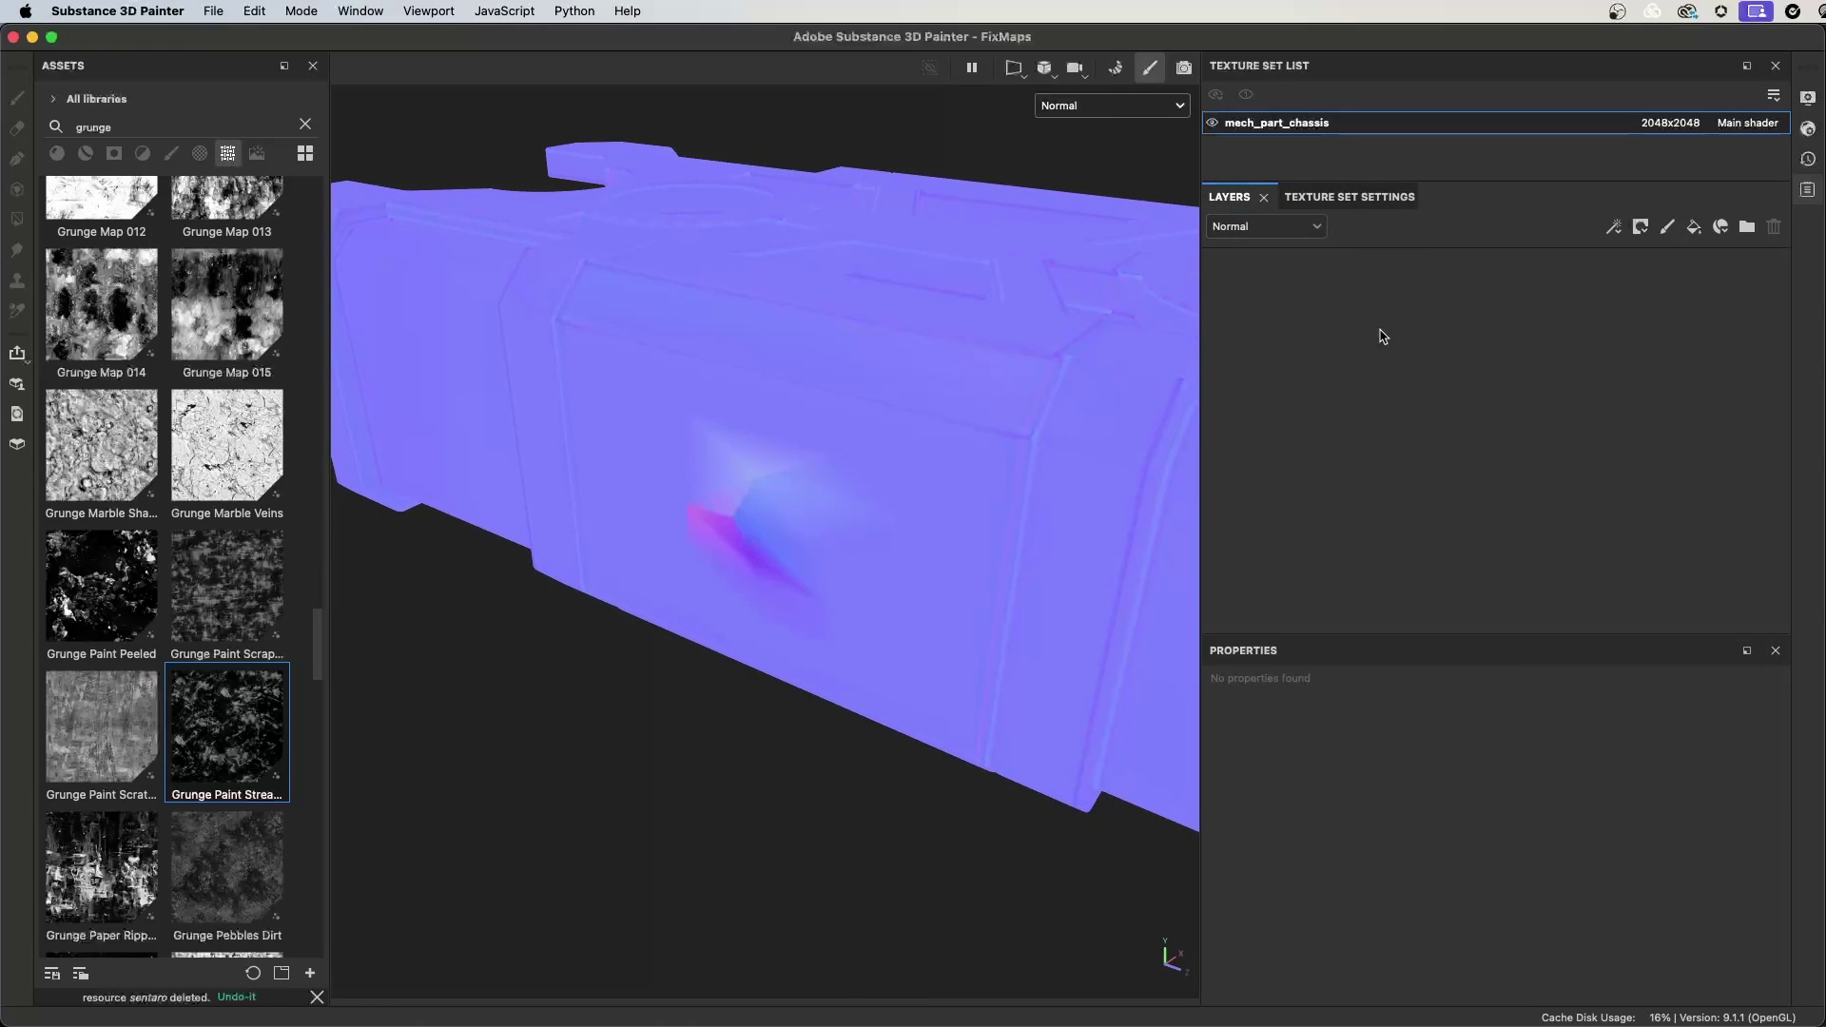
pyautogui.click(1694, 226)
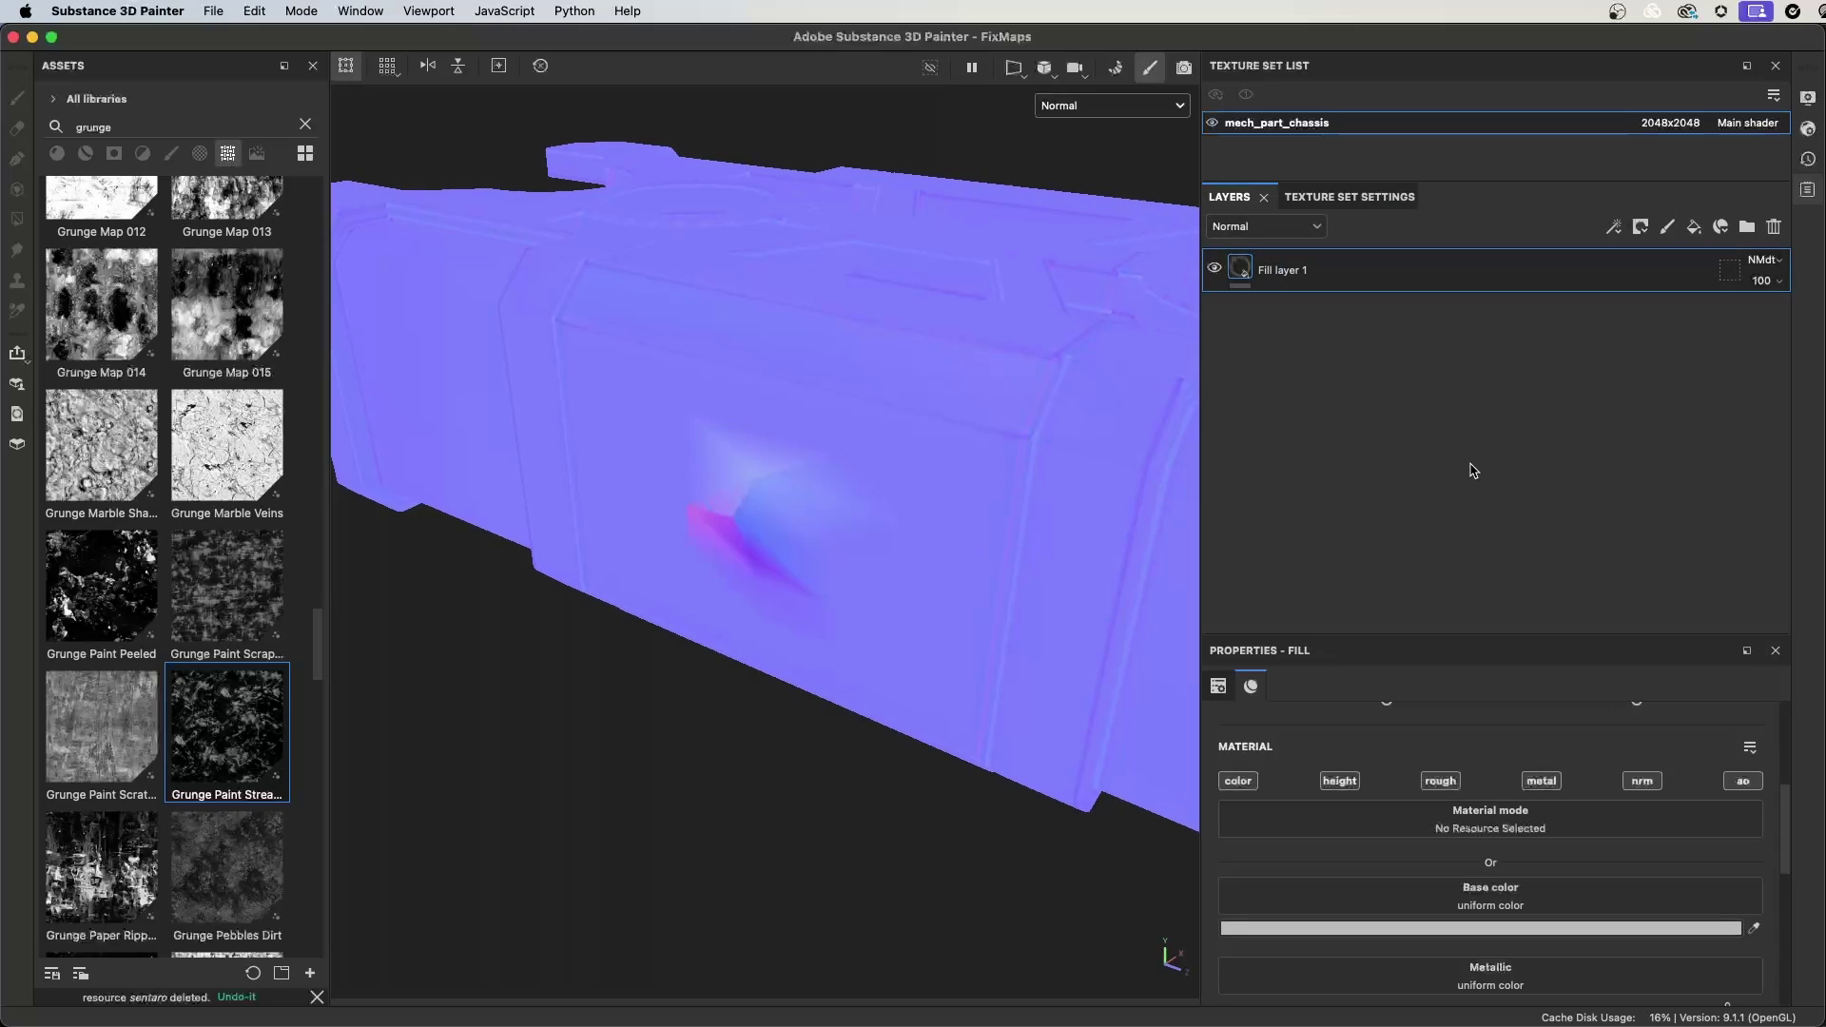
pyautogui.keyDown('alt'); pyautogui.click(1643, 780); pyautogui.keyUp('alt')
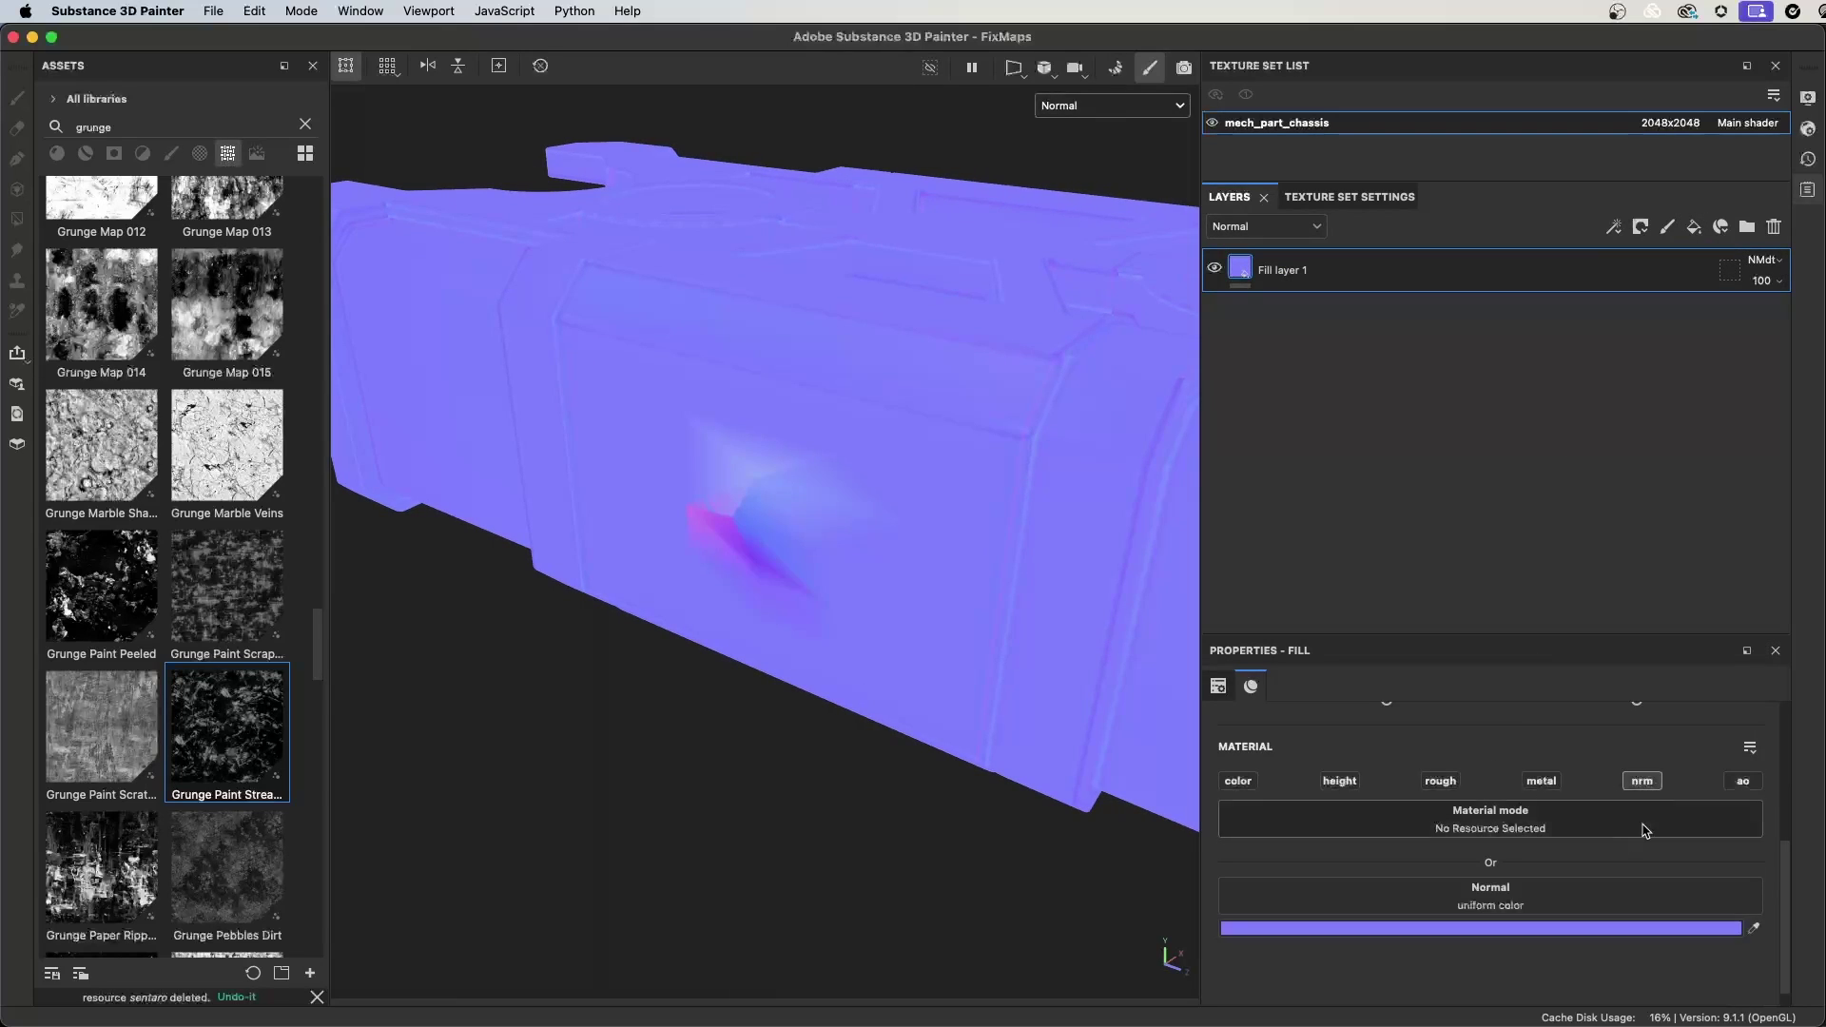
pyautogui.click(1246, 902)
pyautogui.click(1374, 706)
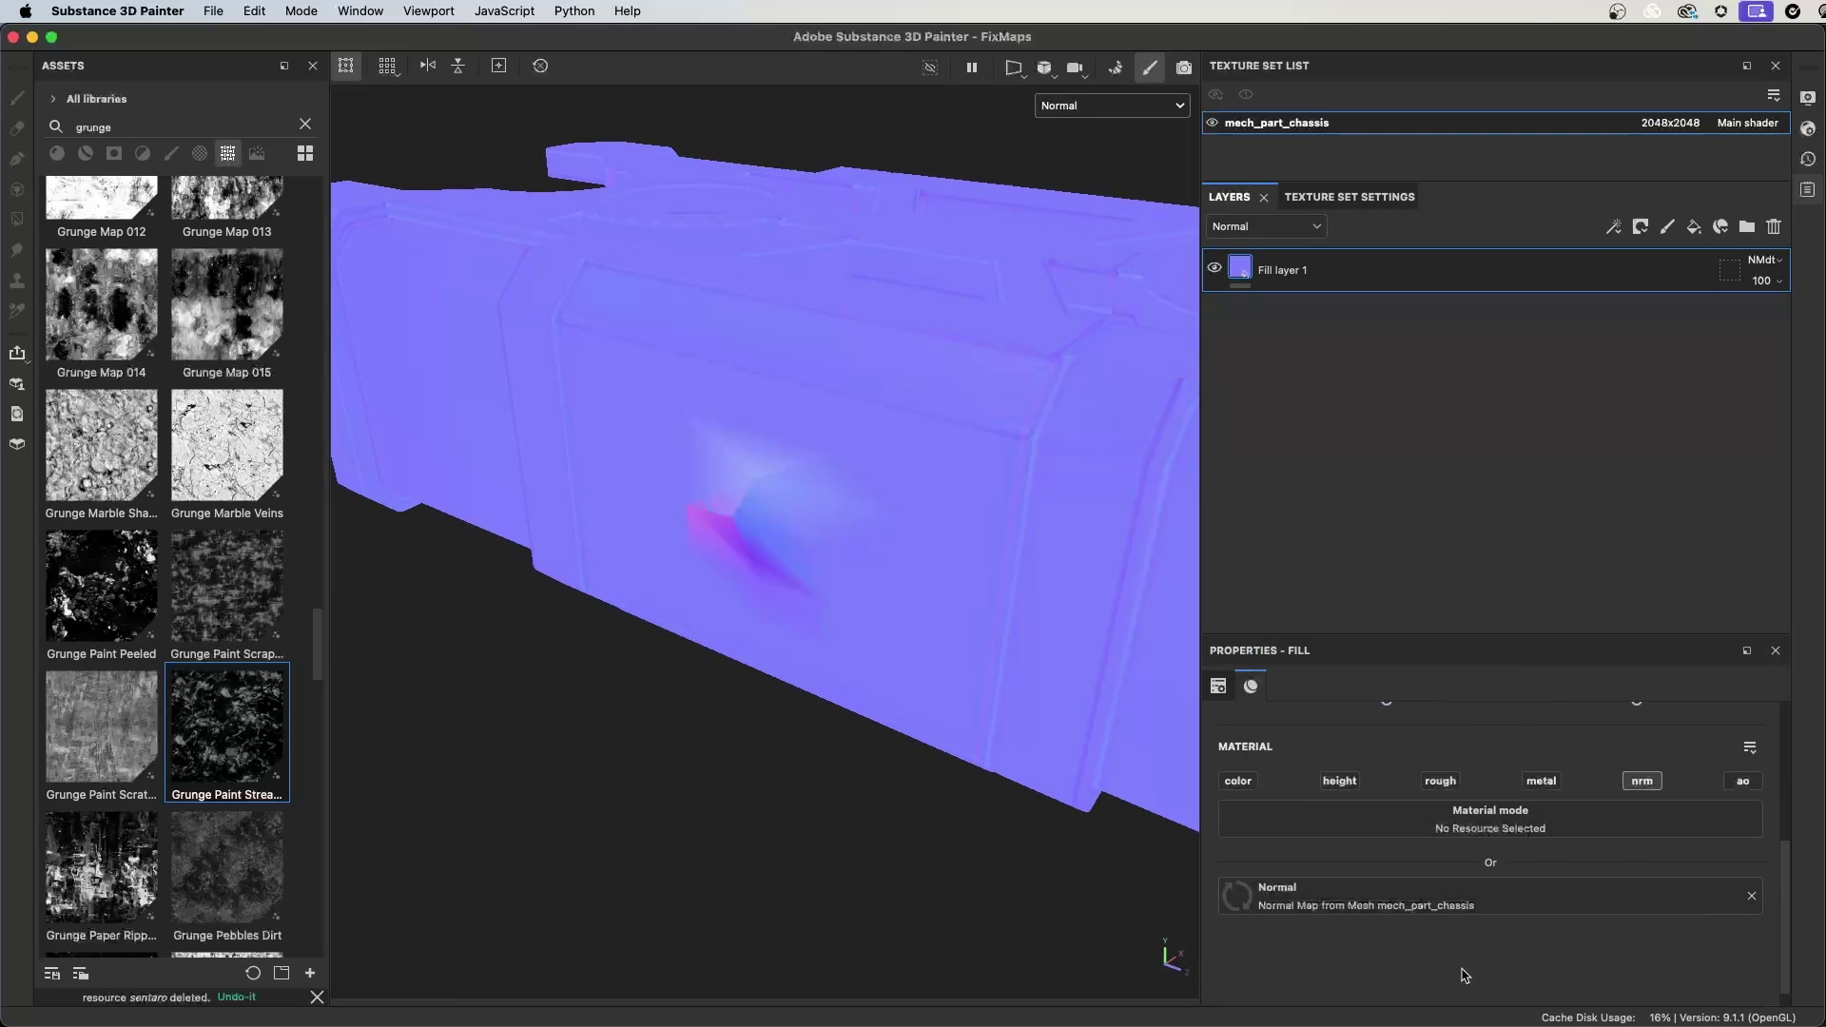
# - Add a paint layer above the fill layer and set its Normal channel blending mode to Passthrough
pyautogui.click(1667, 226)
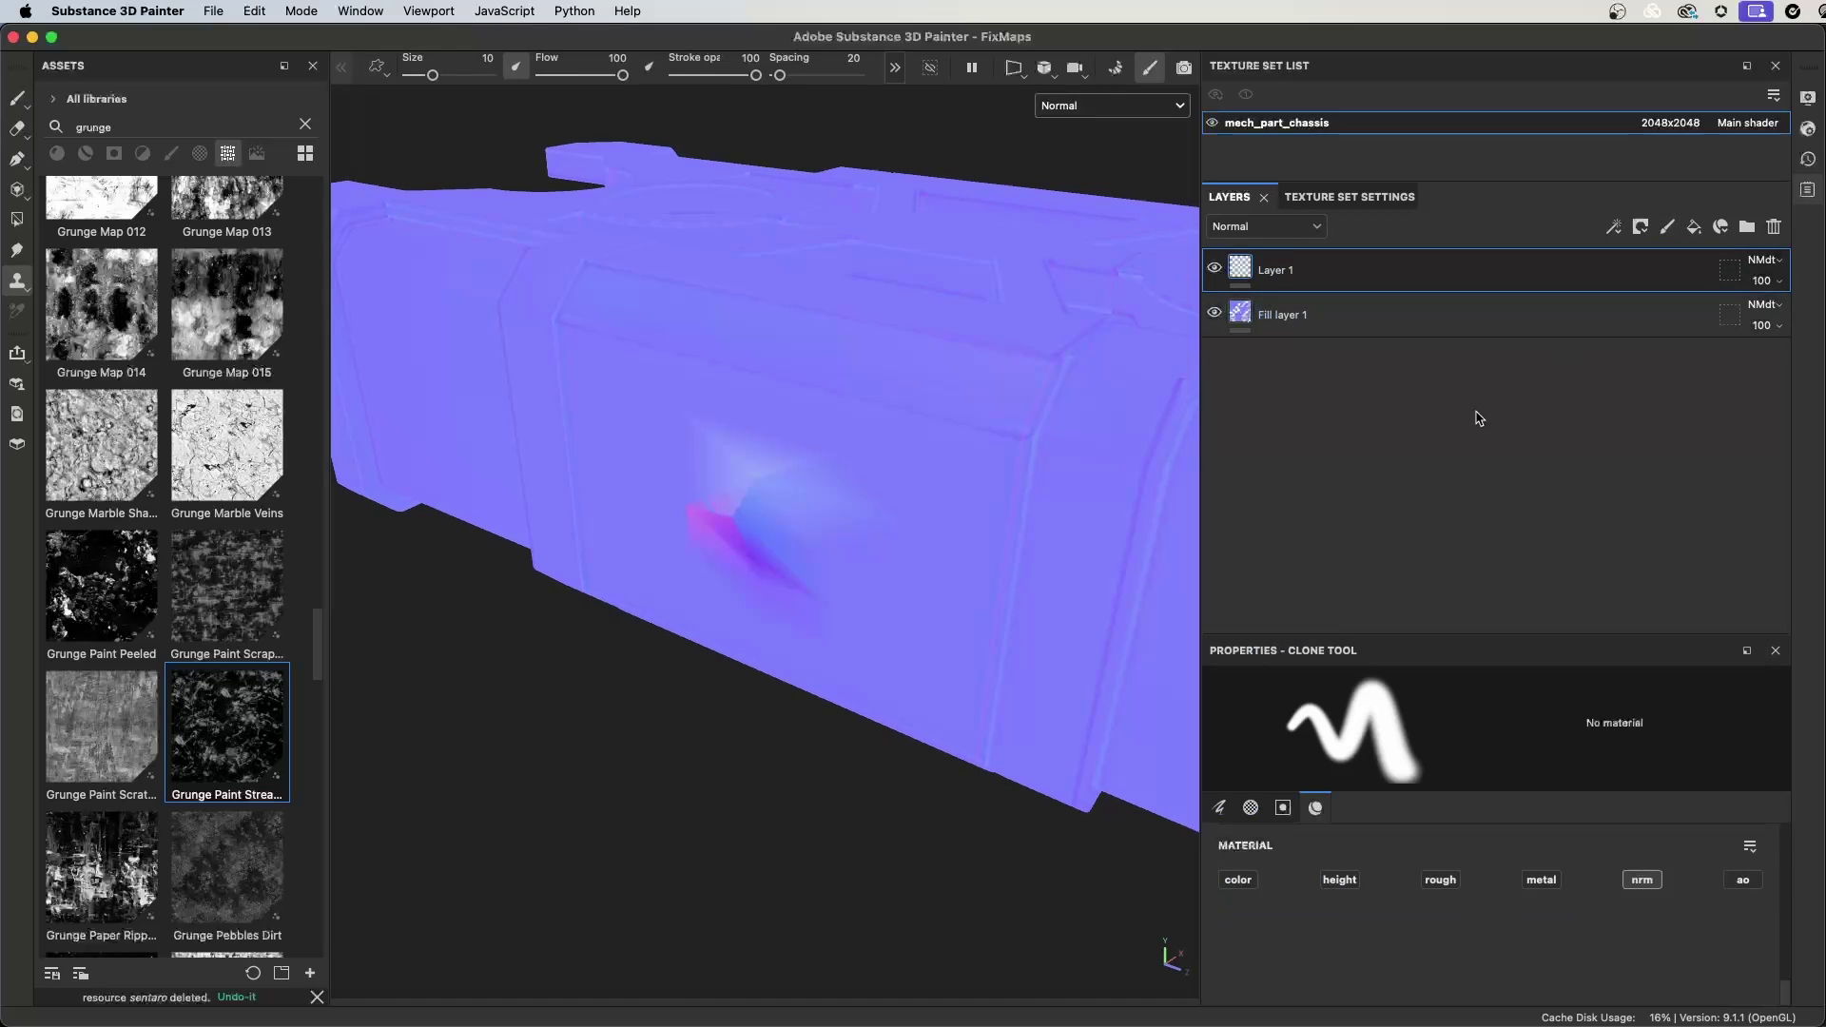
pyautogui.click(1304, 227)
pyautogui.click(1261, 329)
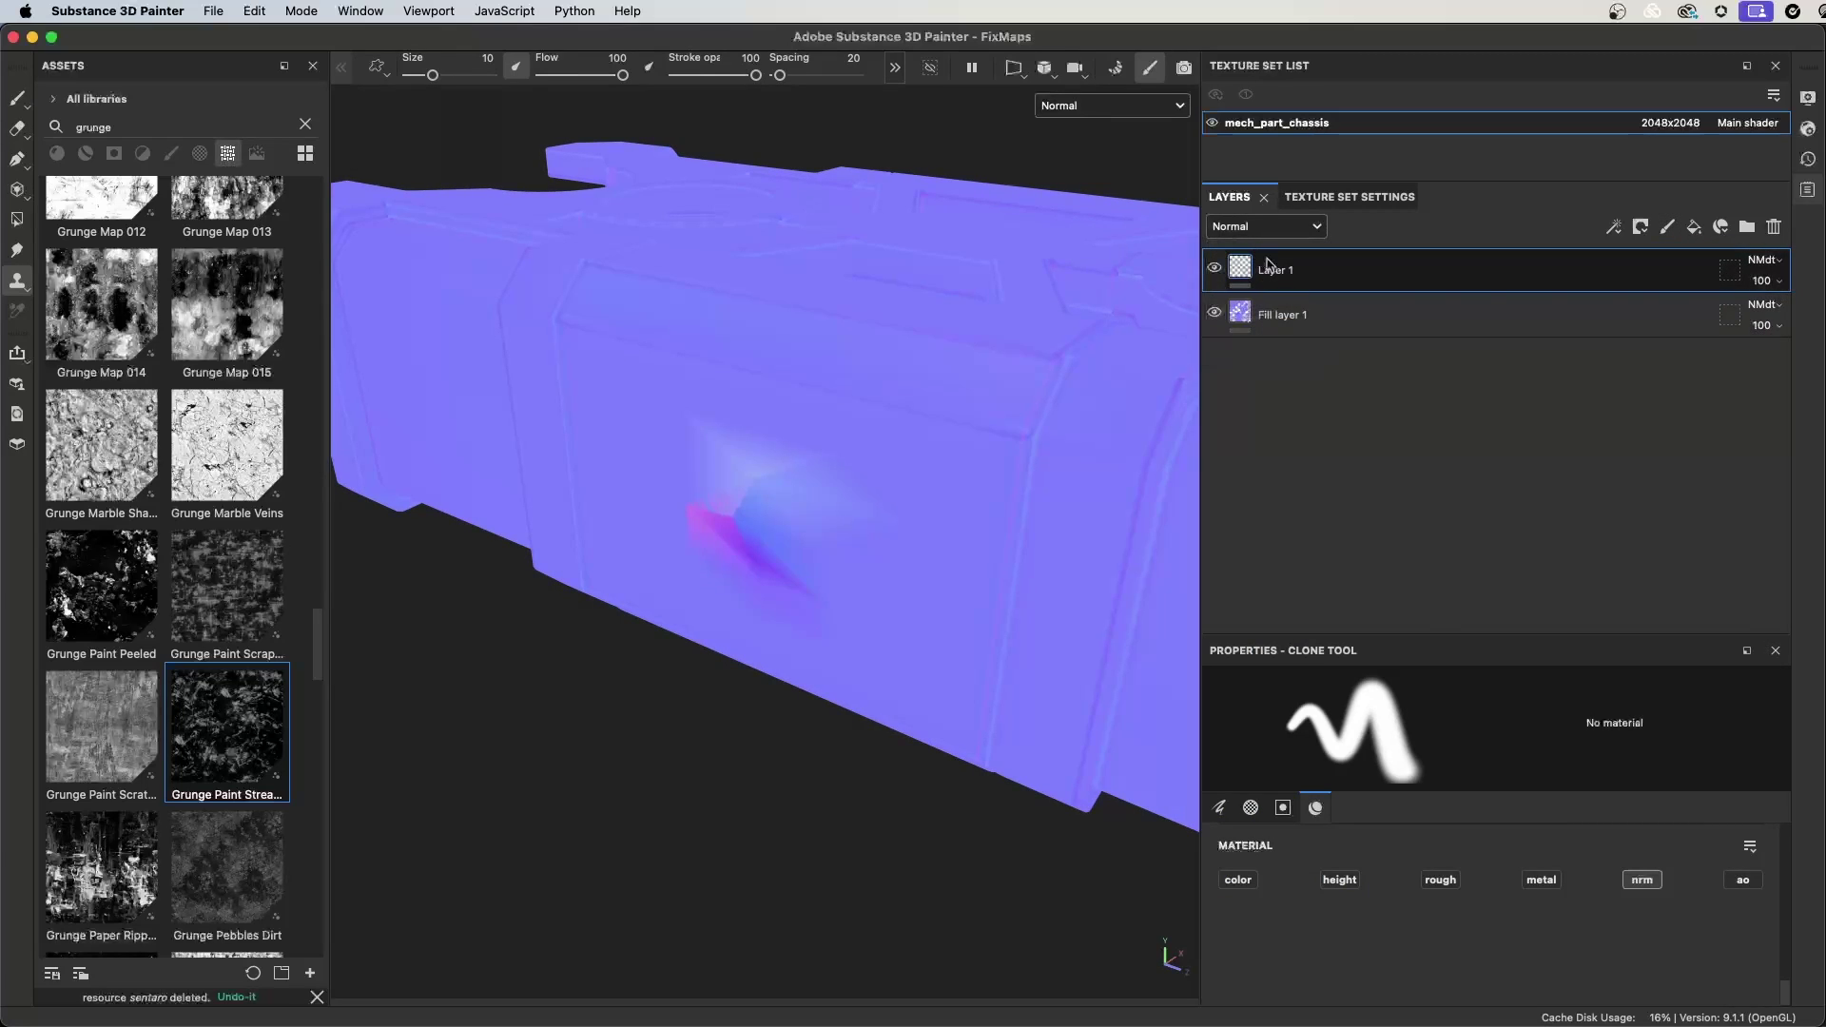
pyautogui.click(1764, 260)
pyautogui.click(1775, 287)
# - Clone clean surface over the normal map artifact on the chassis side panel, and check the repair in Material view under rotated lighting
pyautogui.moveTo(45, 290)
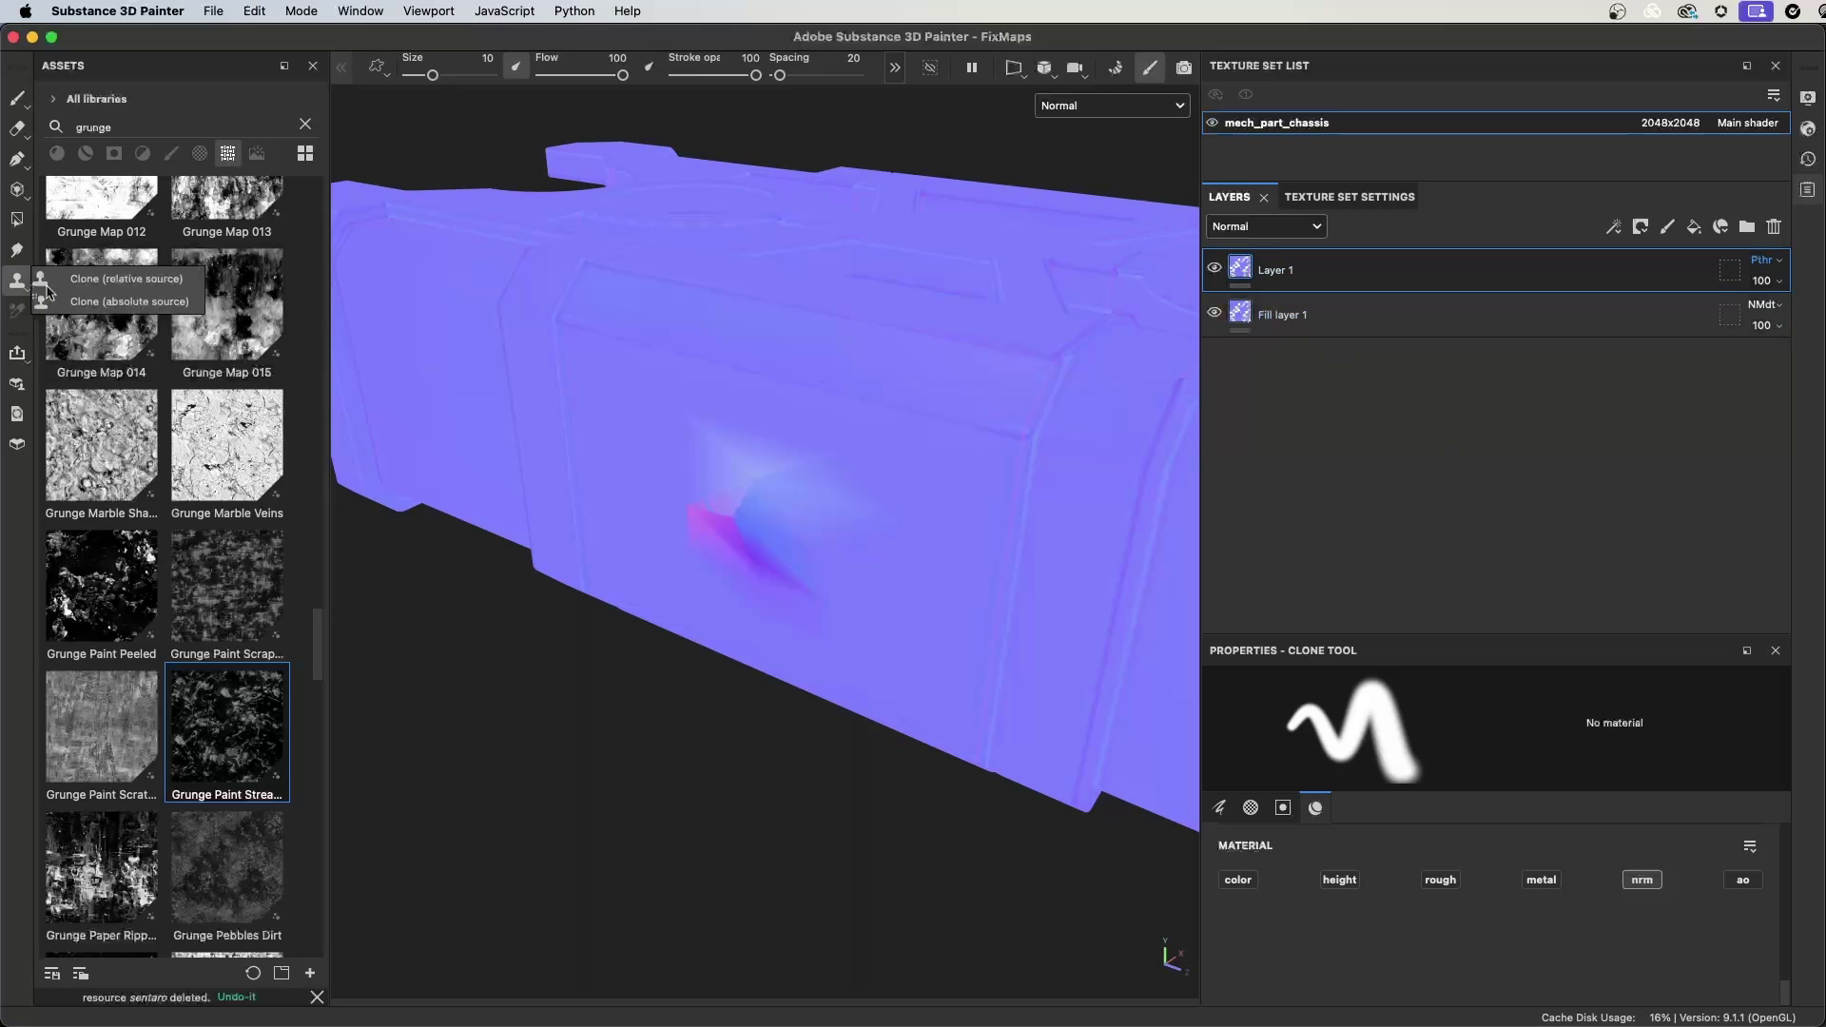
pyautogui.keyDown('alt'); pyautogui.moveTo(846, 530); pyautogui.dragTo(912, 531); pyautogui.keyUp('alt')
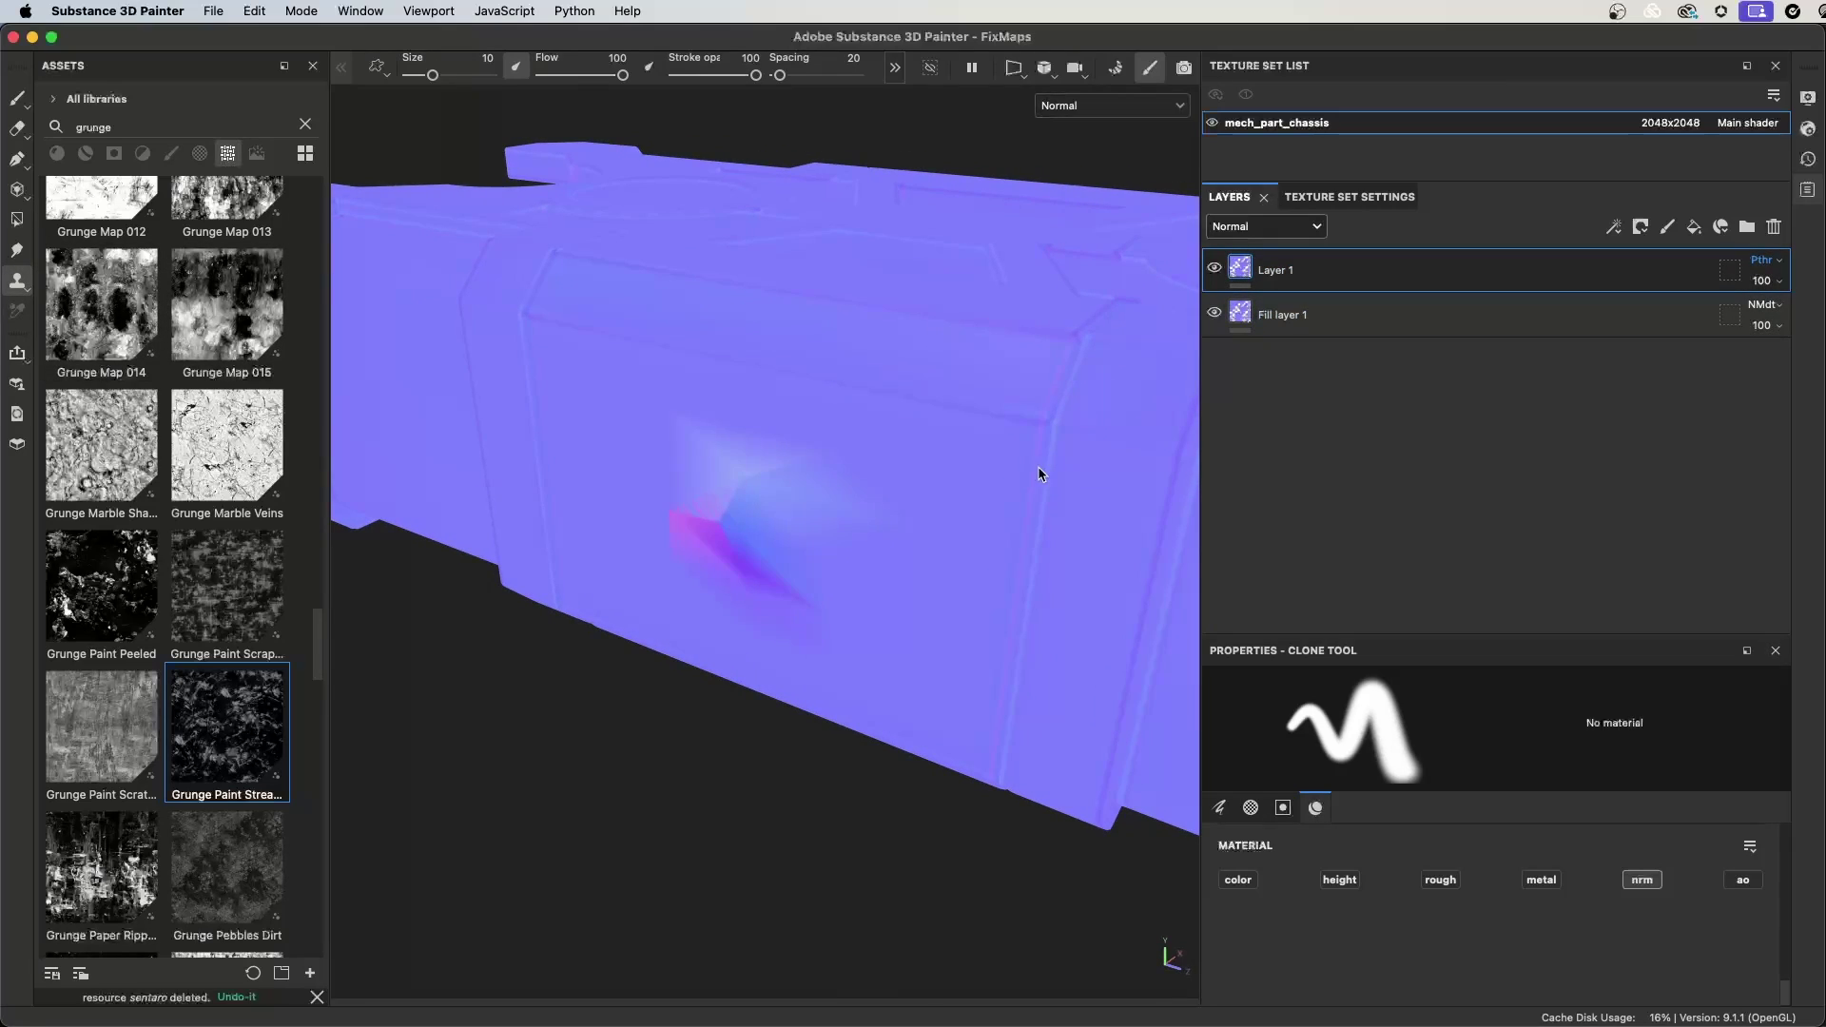
pyautogui.click(1111, 106)
pyautogui.click(1093, 226)
pyautogui.moveTo(827, 478); pyautogui.dragTo(829, 461)
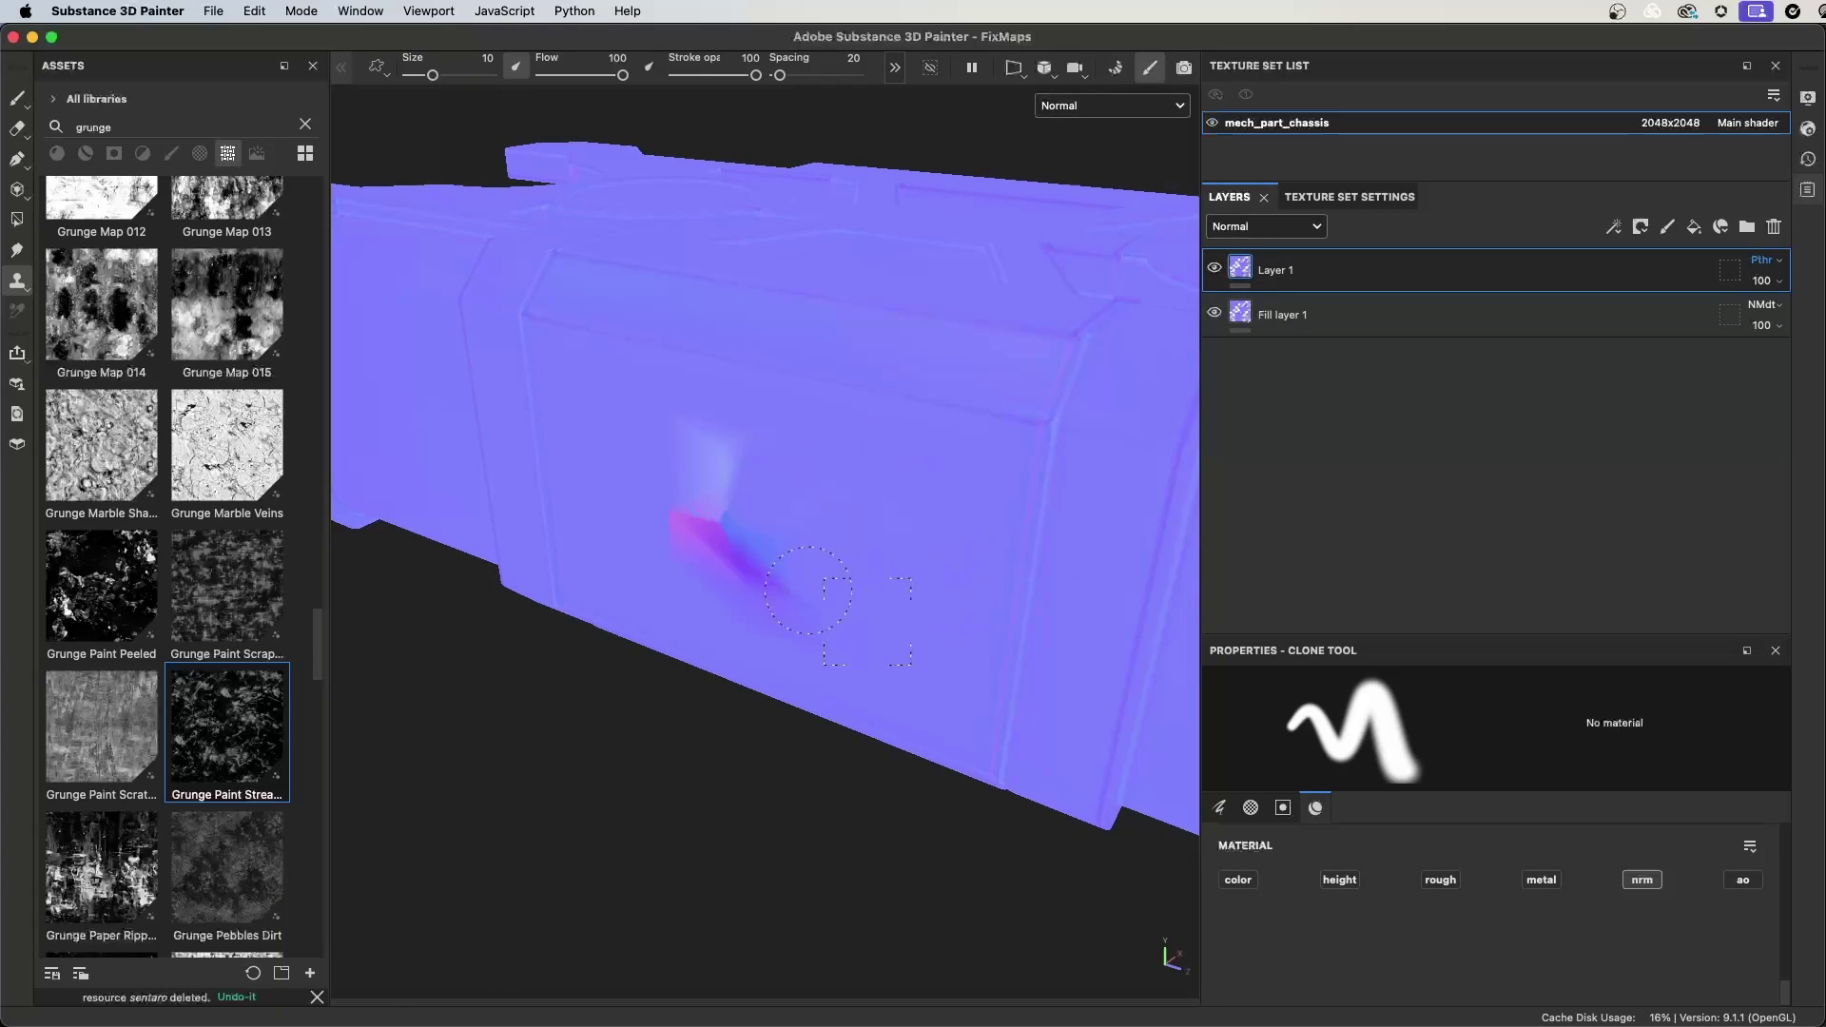
pyautogui.moveTo(809, 591)
pyautogui.mouseDown()
pyautogui.moveTo(727, 552)
pyautogui.moveTo(708, 490)
pyautogui.moveTo(820, 580)
pyautogui.mouseUp()
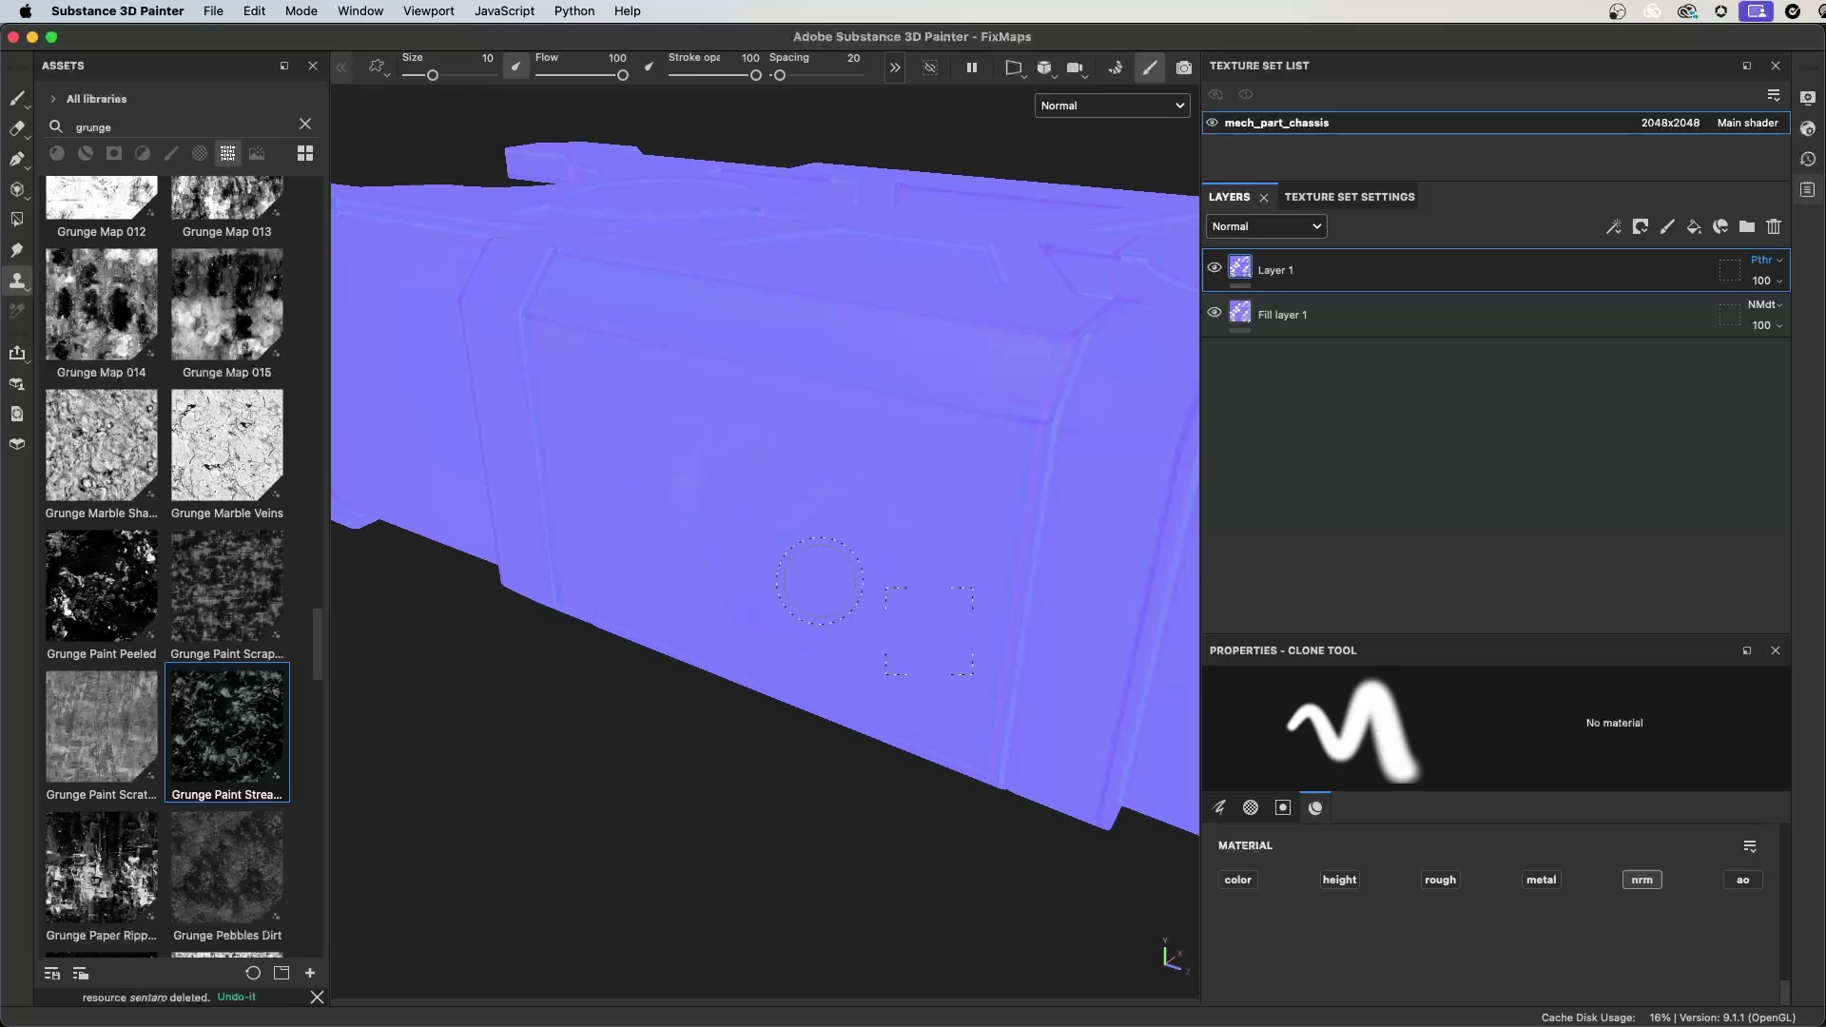
pyautogui.press('m')
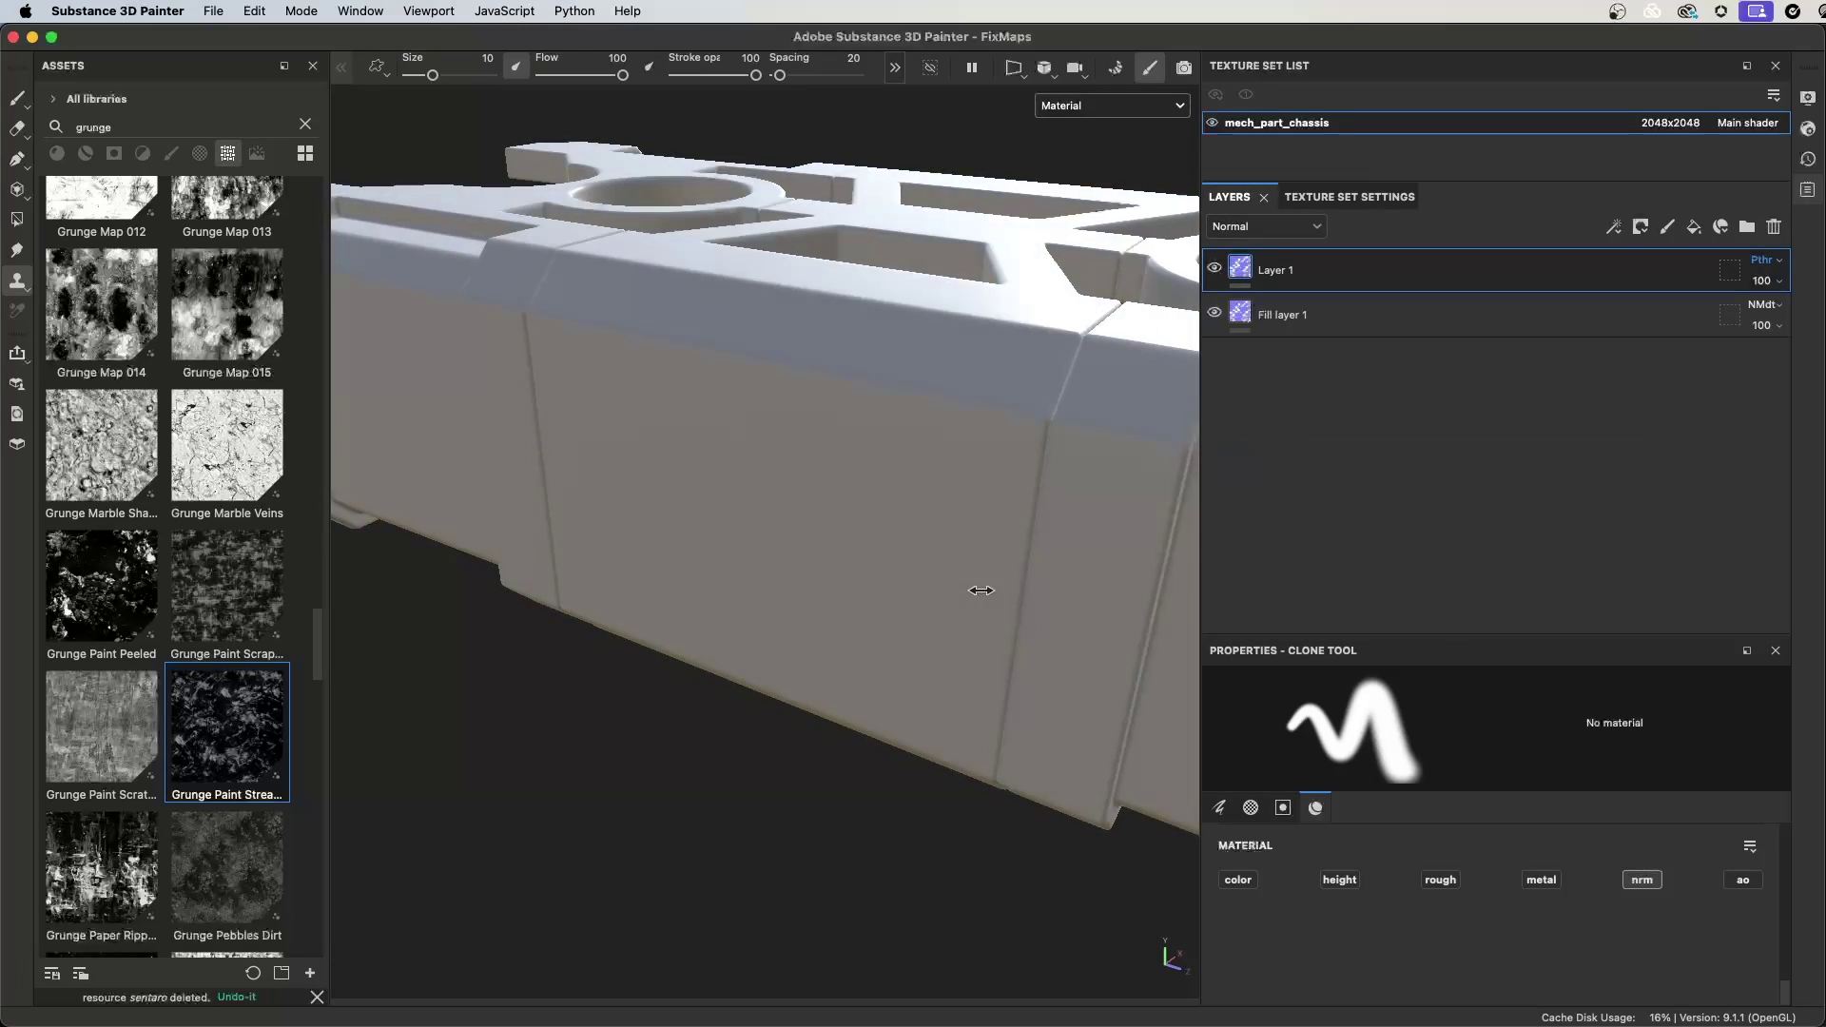
pyautogui.moveTo(858, 593)
pyautogui.keyDown('shift'); pyautogui.mouseDown(button='right')
pyautogui.moveTo(925, 603)
pyautogui.moveTo(840, 603)
pyautogui.moveTo(883, 618)
pyautogui.mouseUp(button='right'); pyautogui.keyUp('shift')
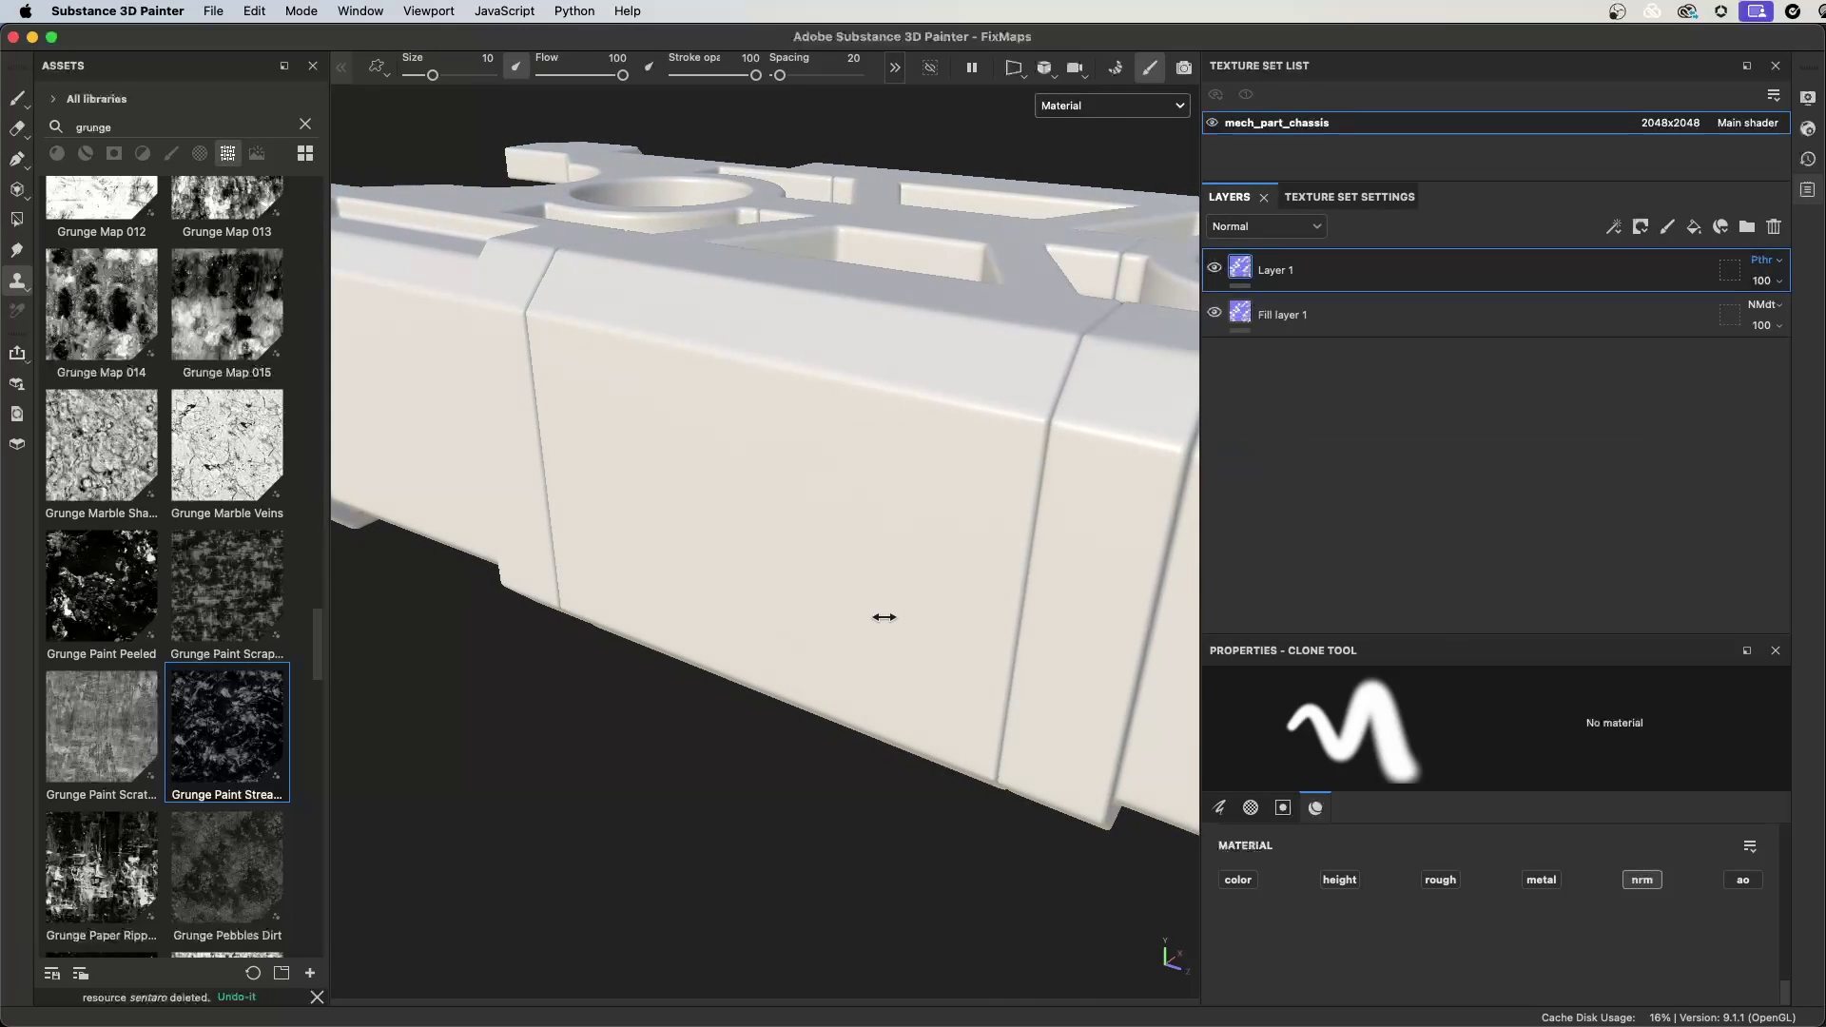